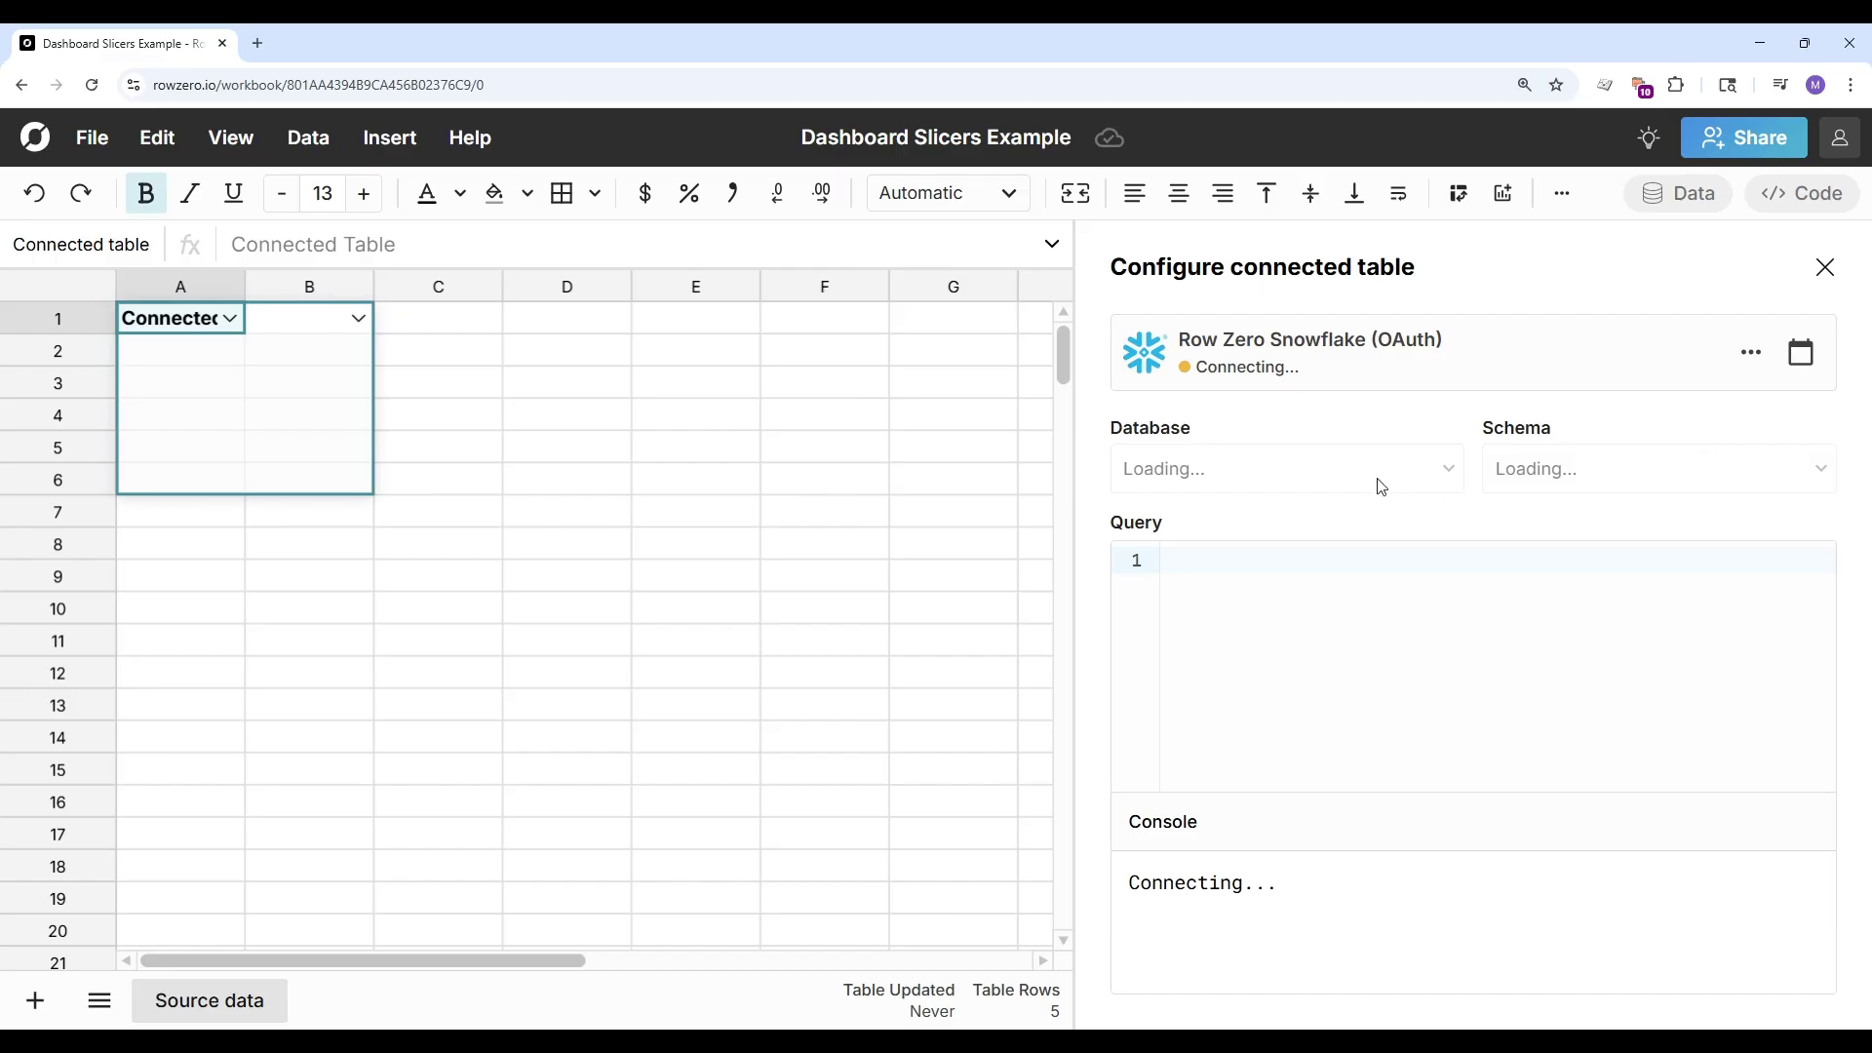
# Load the connected table from the DEMO database by running the query "select * from rz_us_flights".
pyautogui.click(1266, 478)
pyautogui.click(1241, 570)
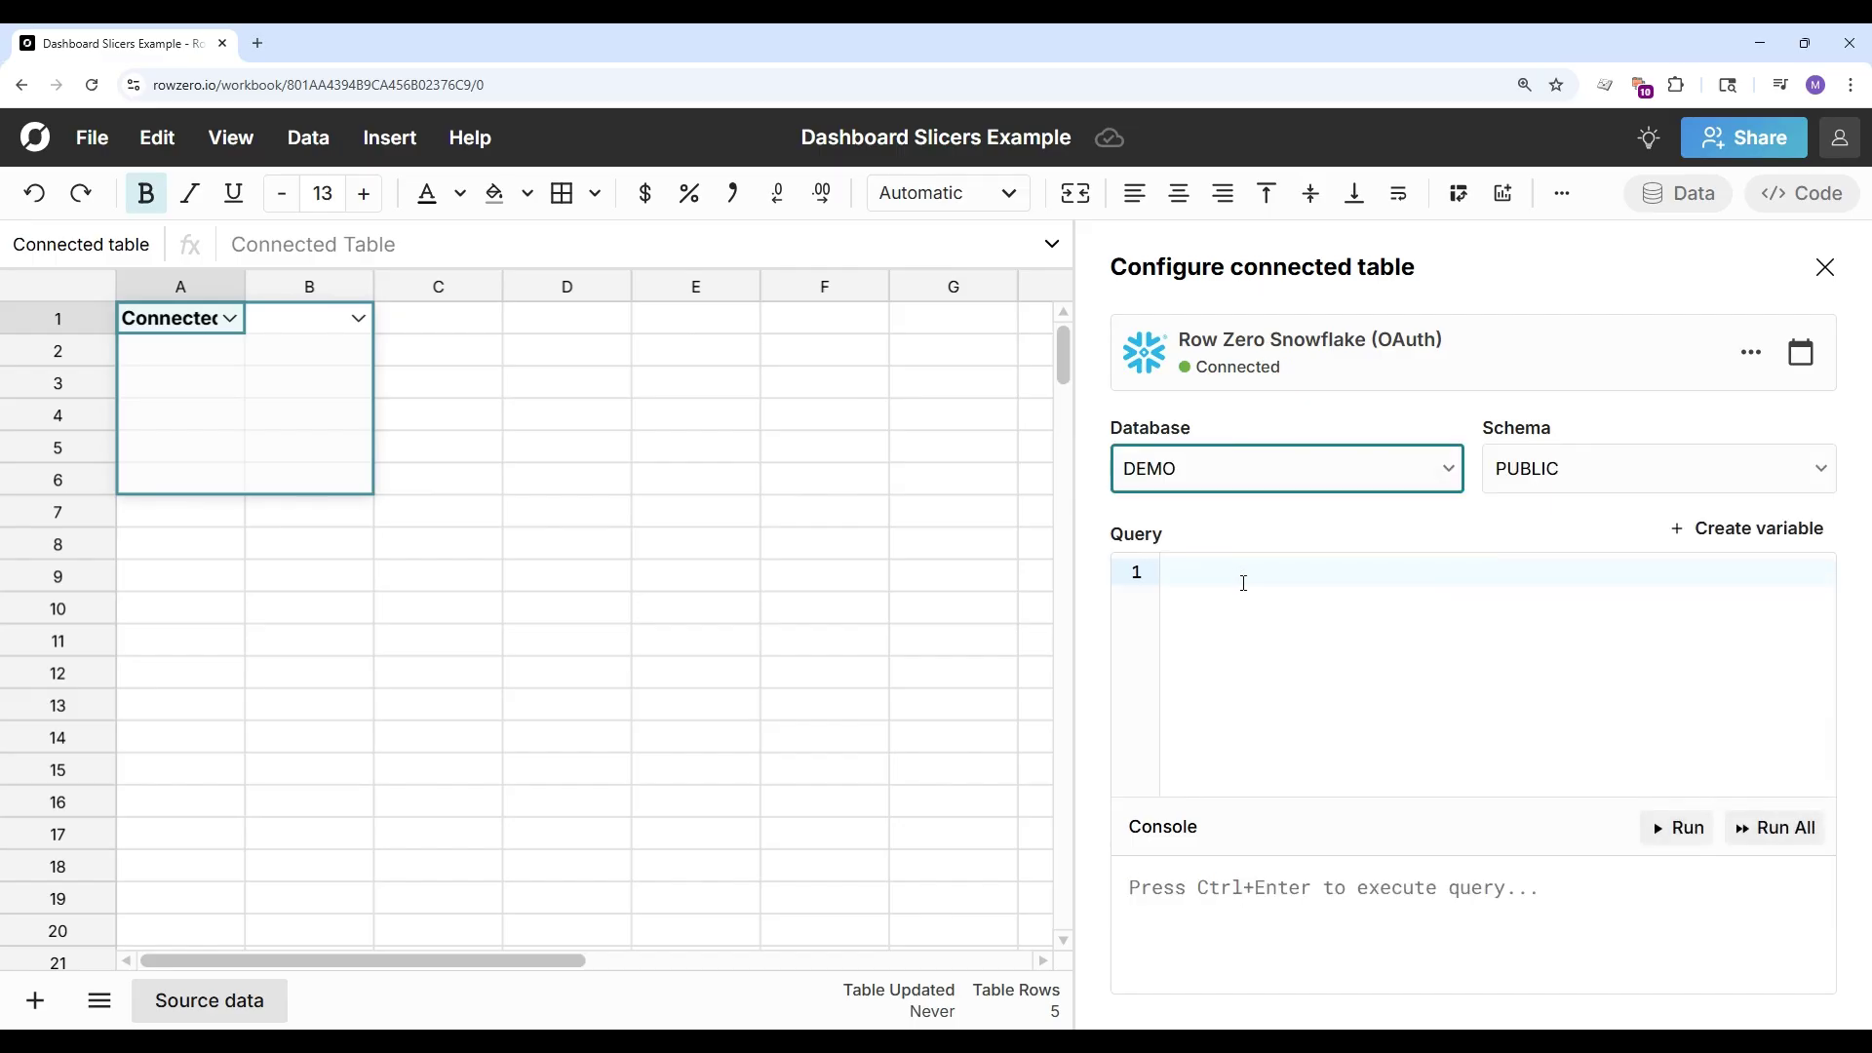
pyautogui.write('select * from rz_us_flights')
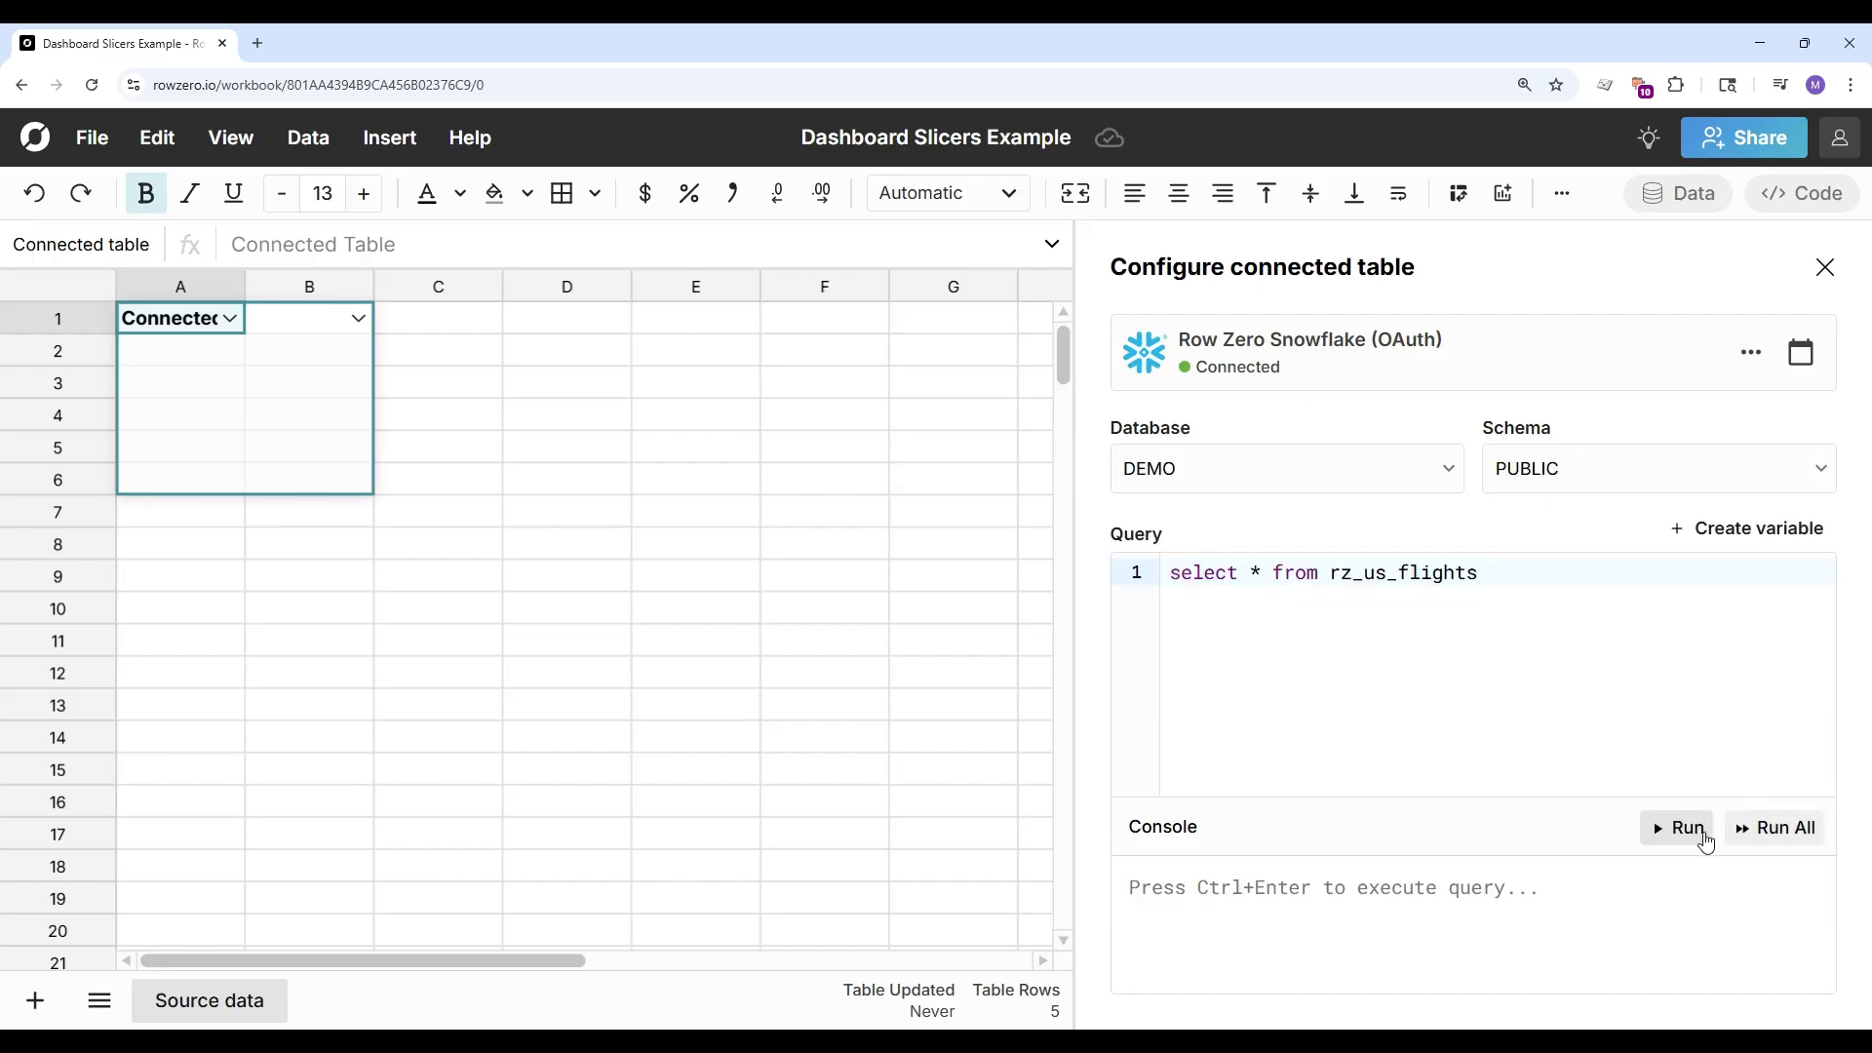
pyautogui.click(1687, 830)
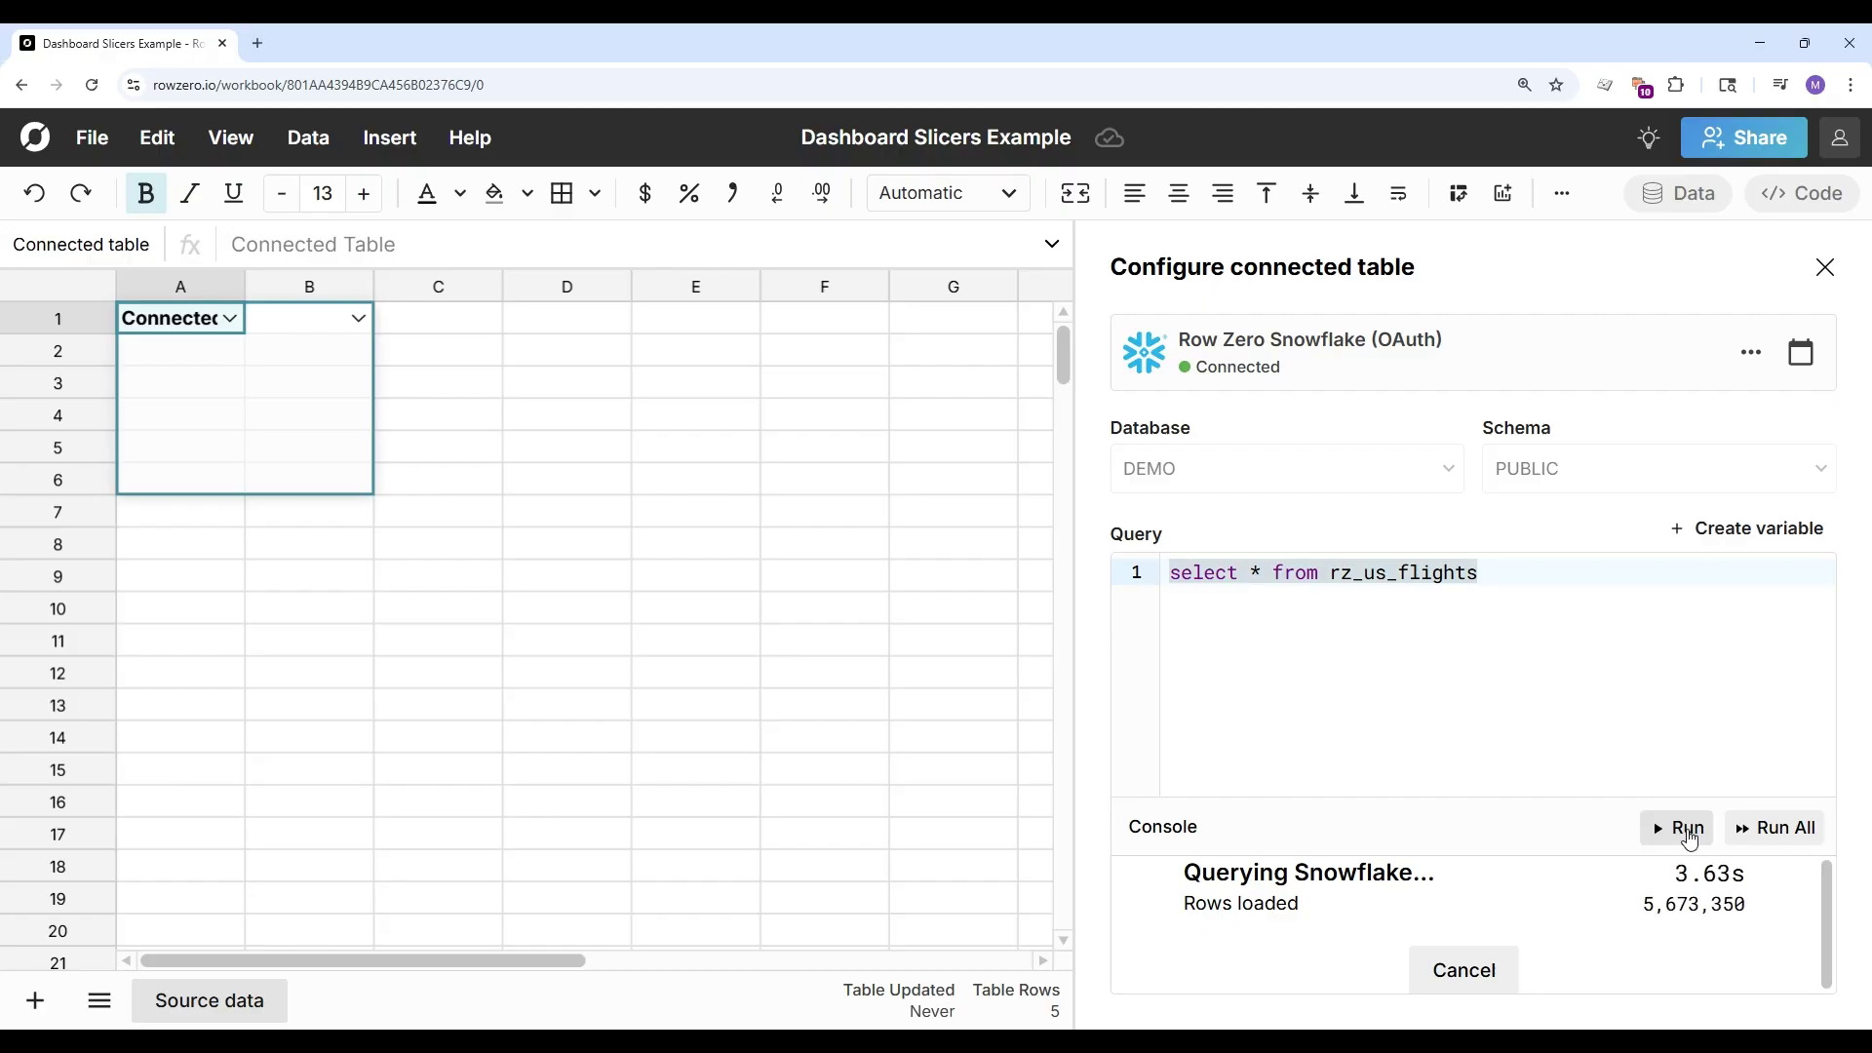
pyautogui.click(1825, 267)
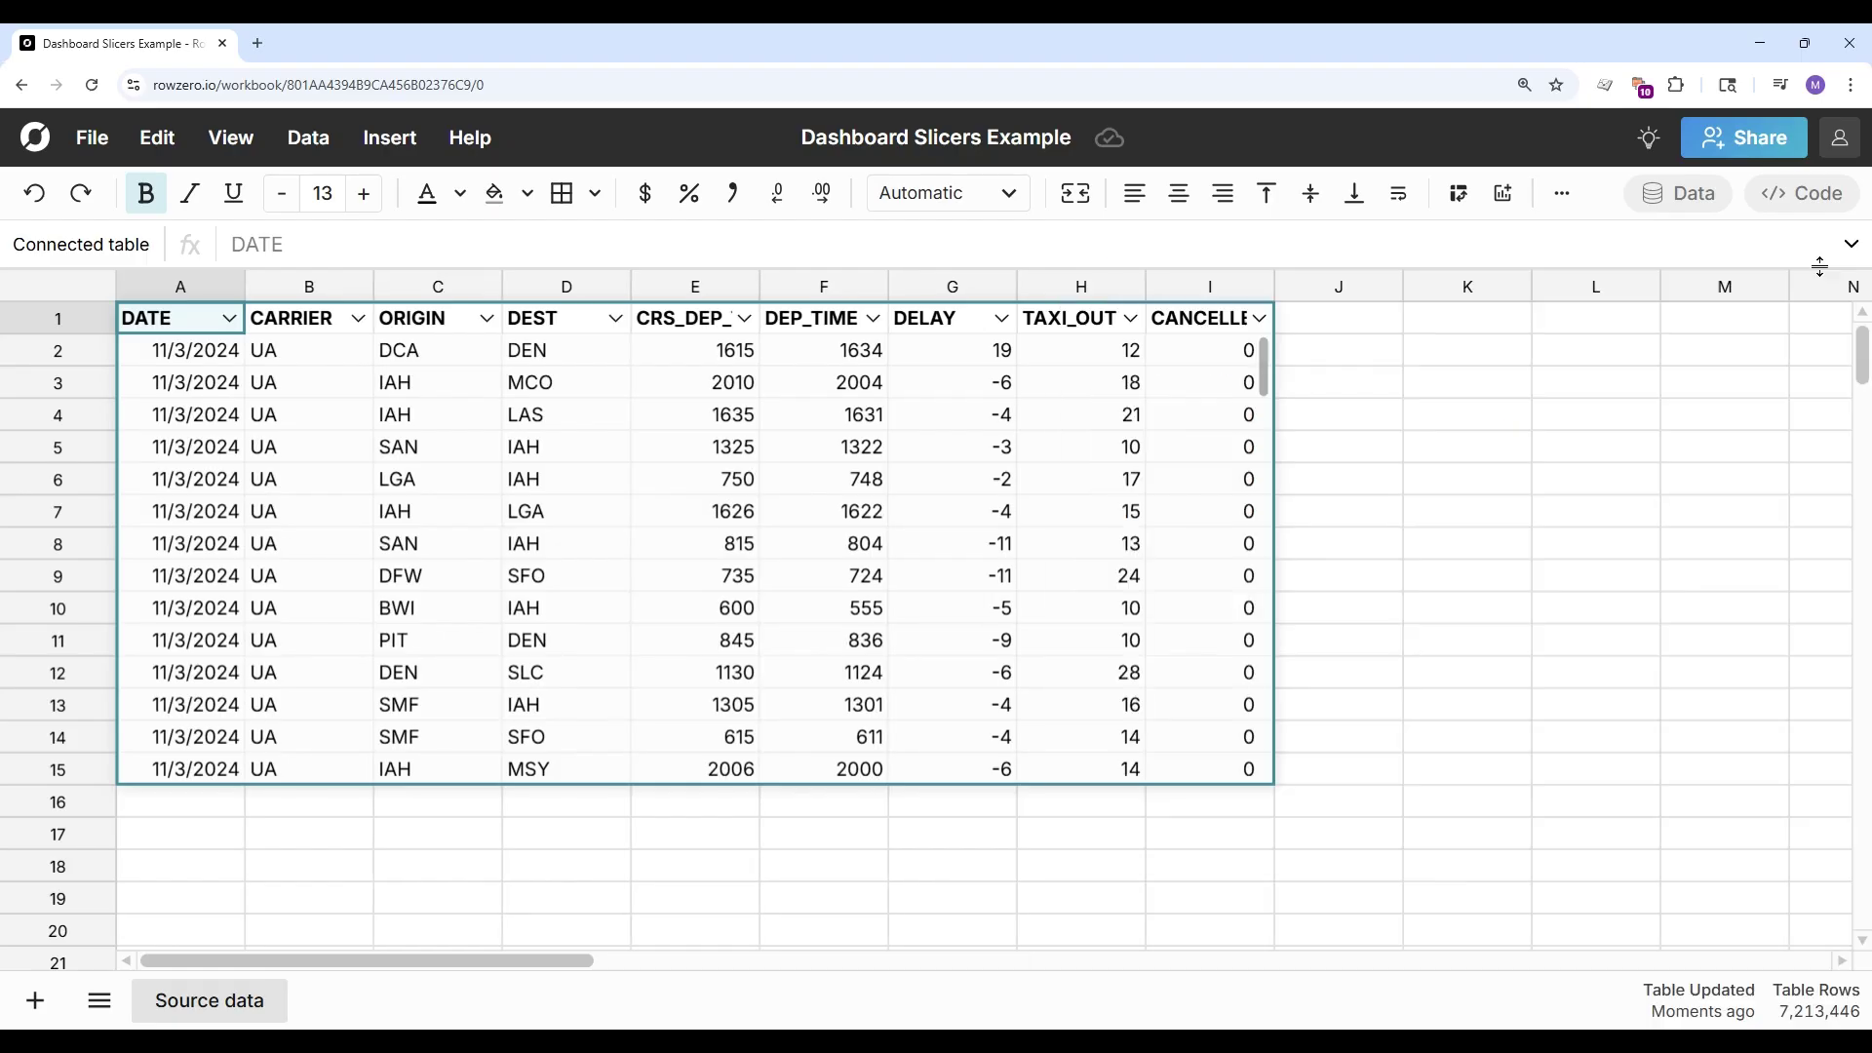
# Create a pivot table from the flights table on a new sheet, with DATE as rows grouped by Month.
pyautogui.click(552, 476)
pyautogui.rightClick(552, 476)
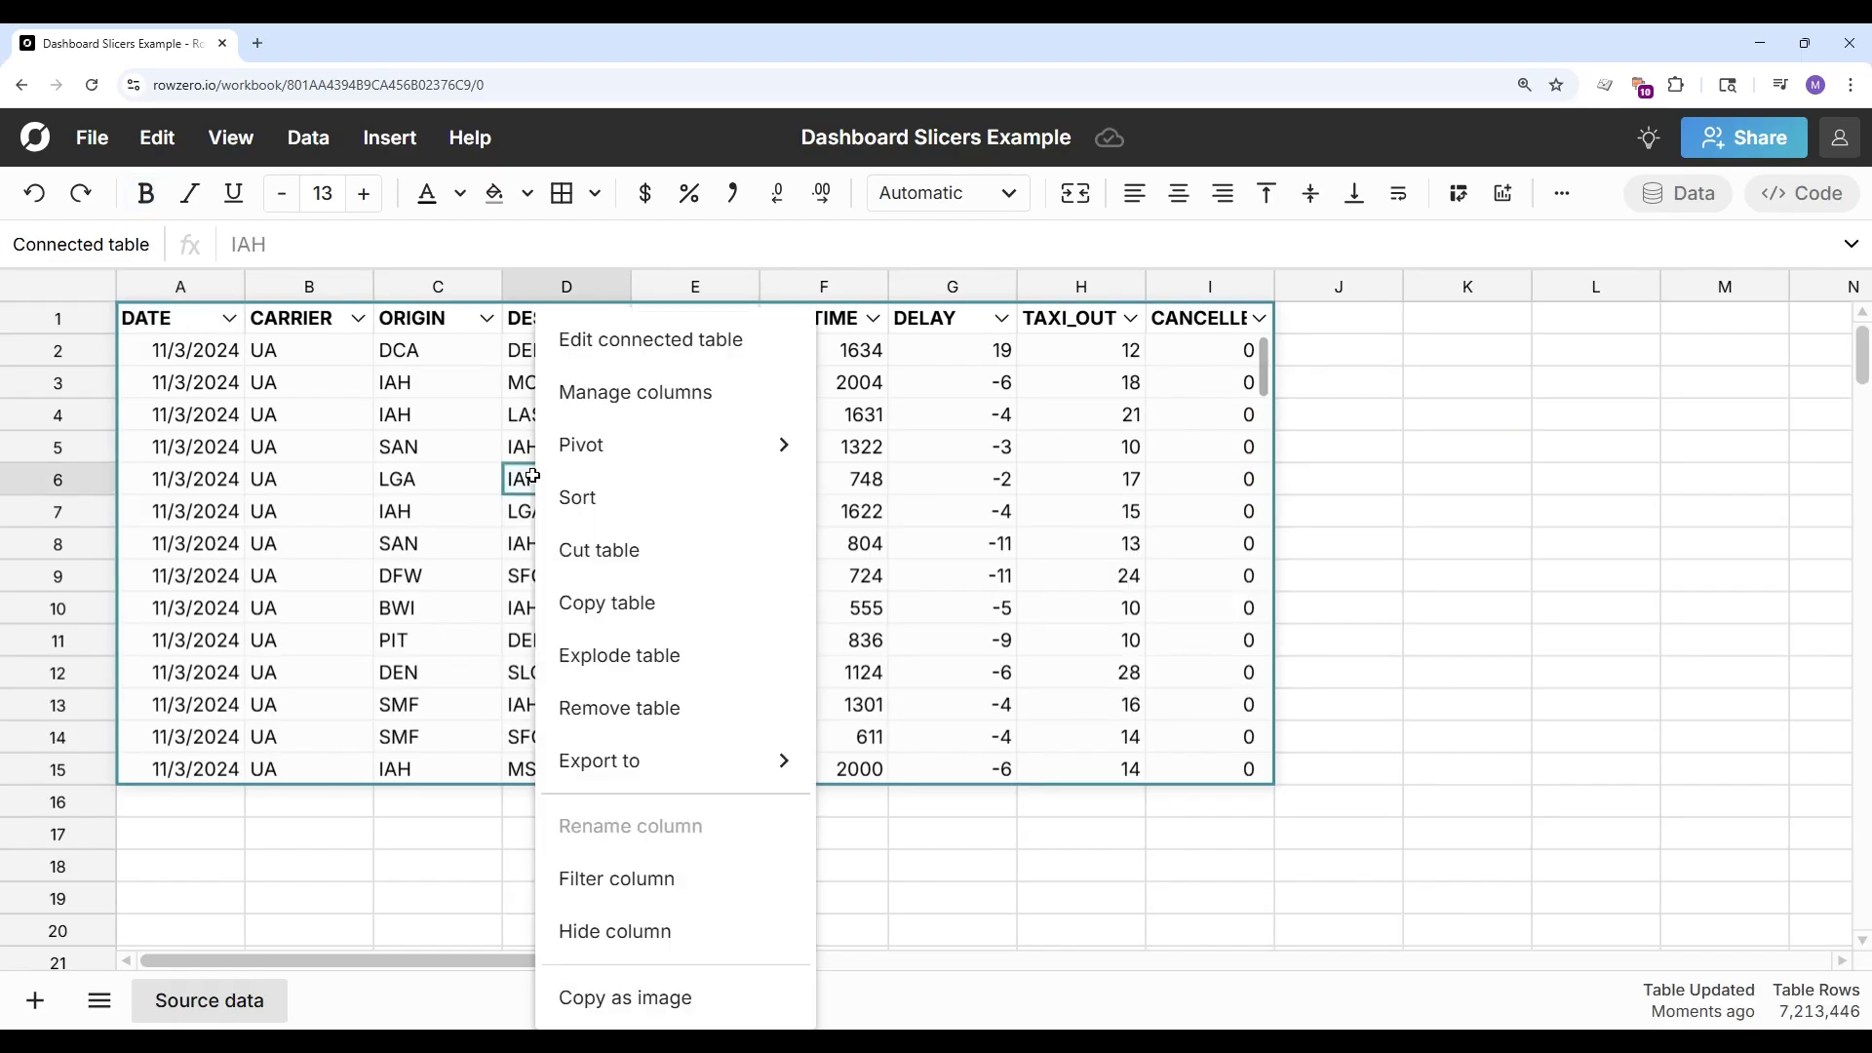
pyautogui.moveTo(672, 448)
pyautogui.click(877, 446)
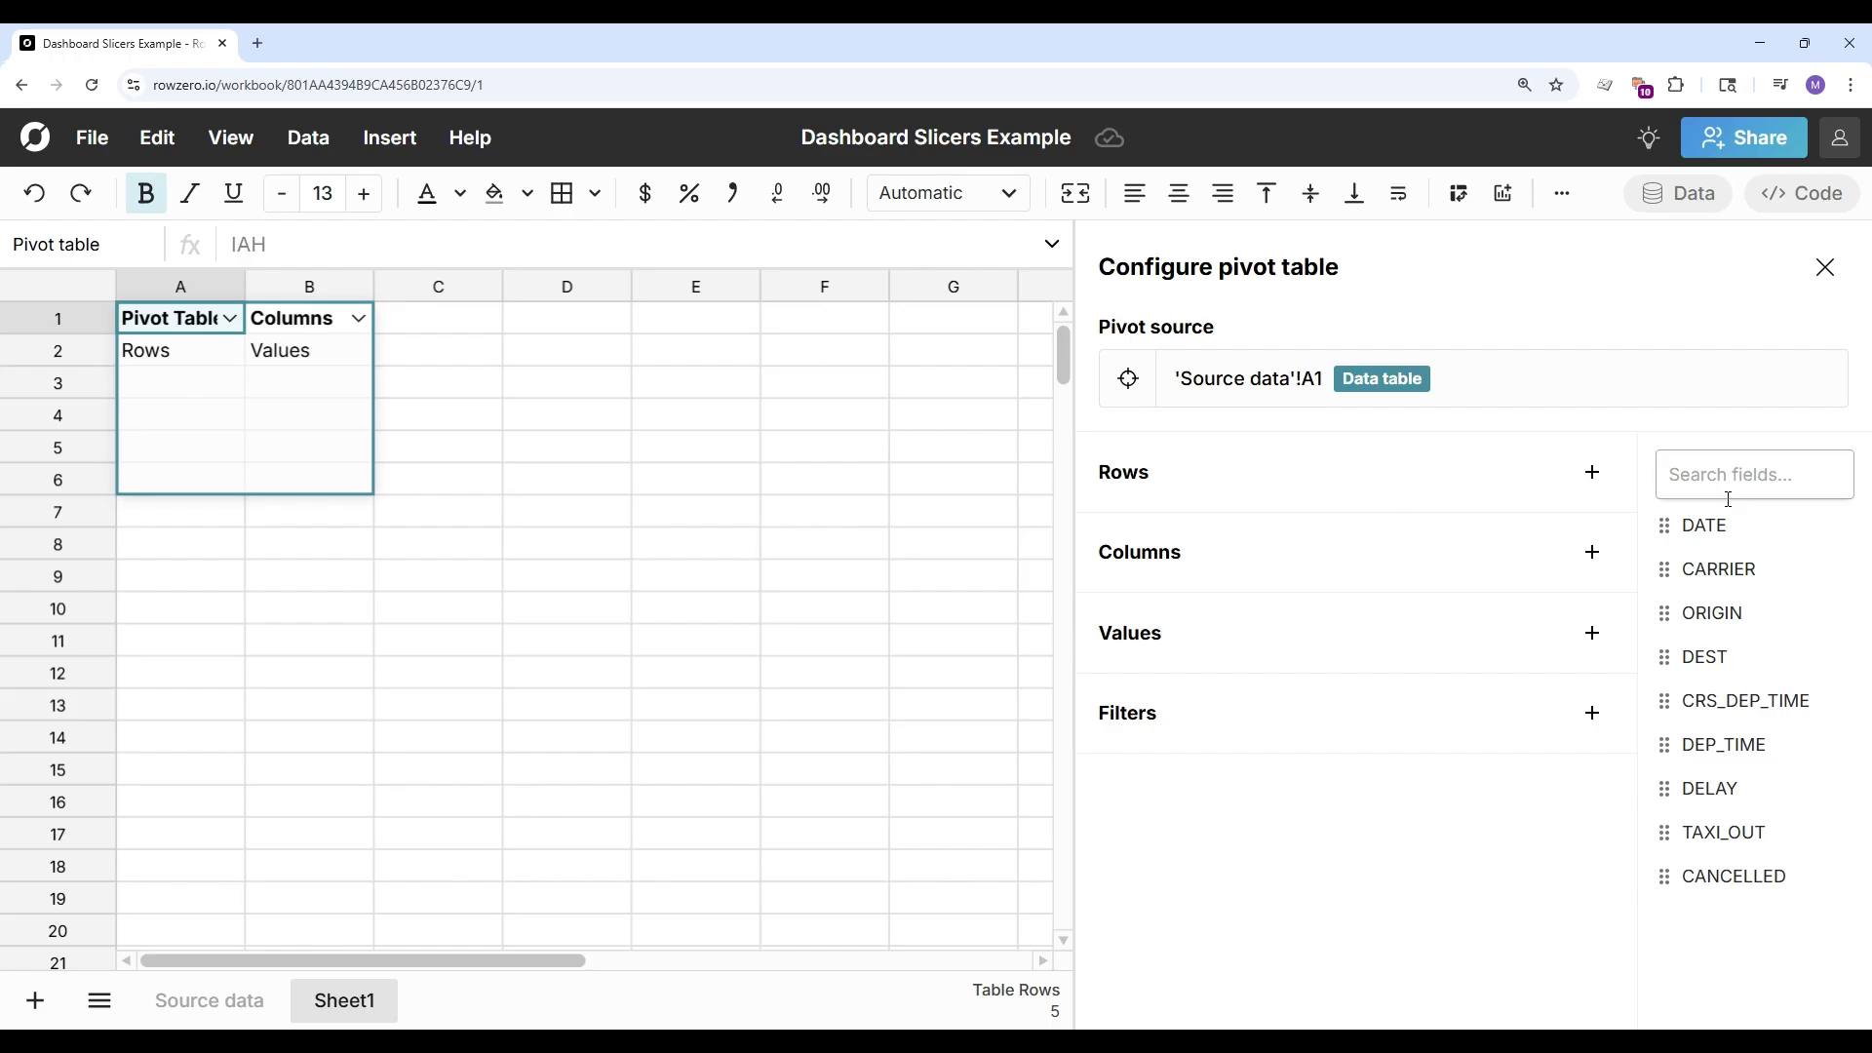
pyautogui.moveTo(1702, 525); pyautogui.dragTo(1396, 498)
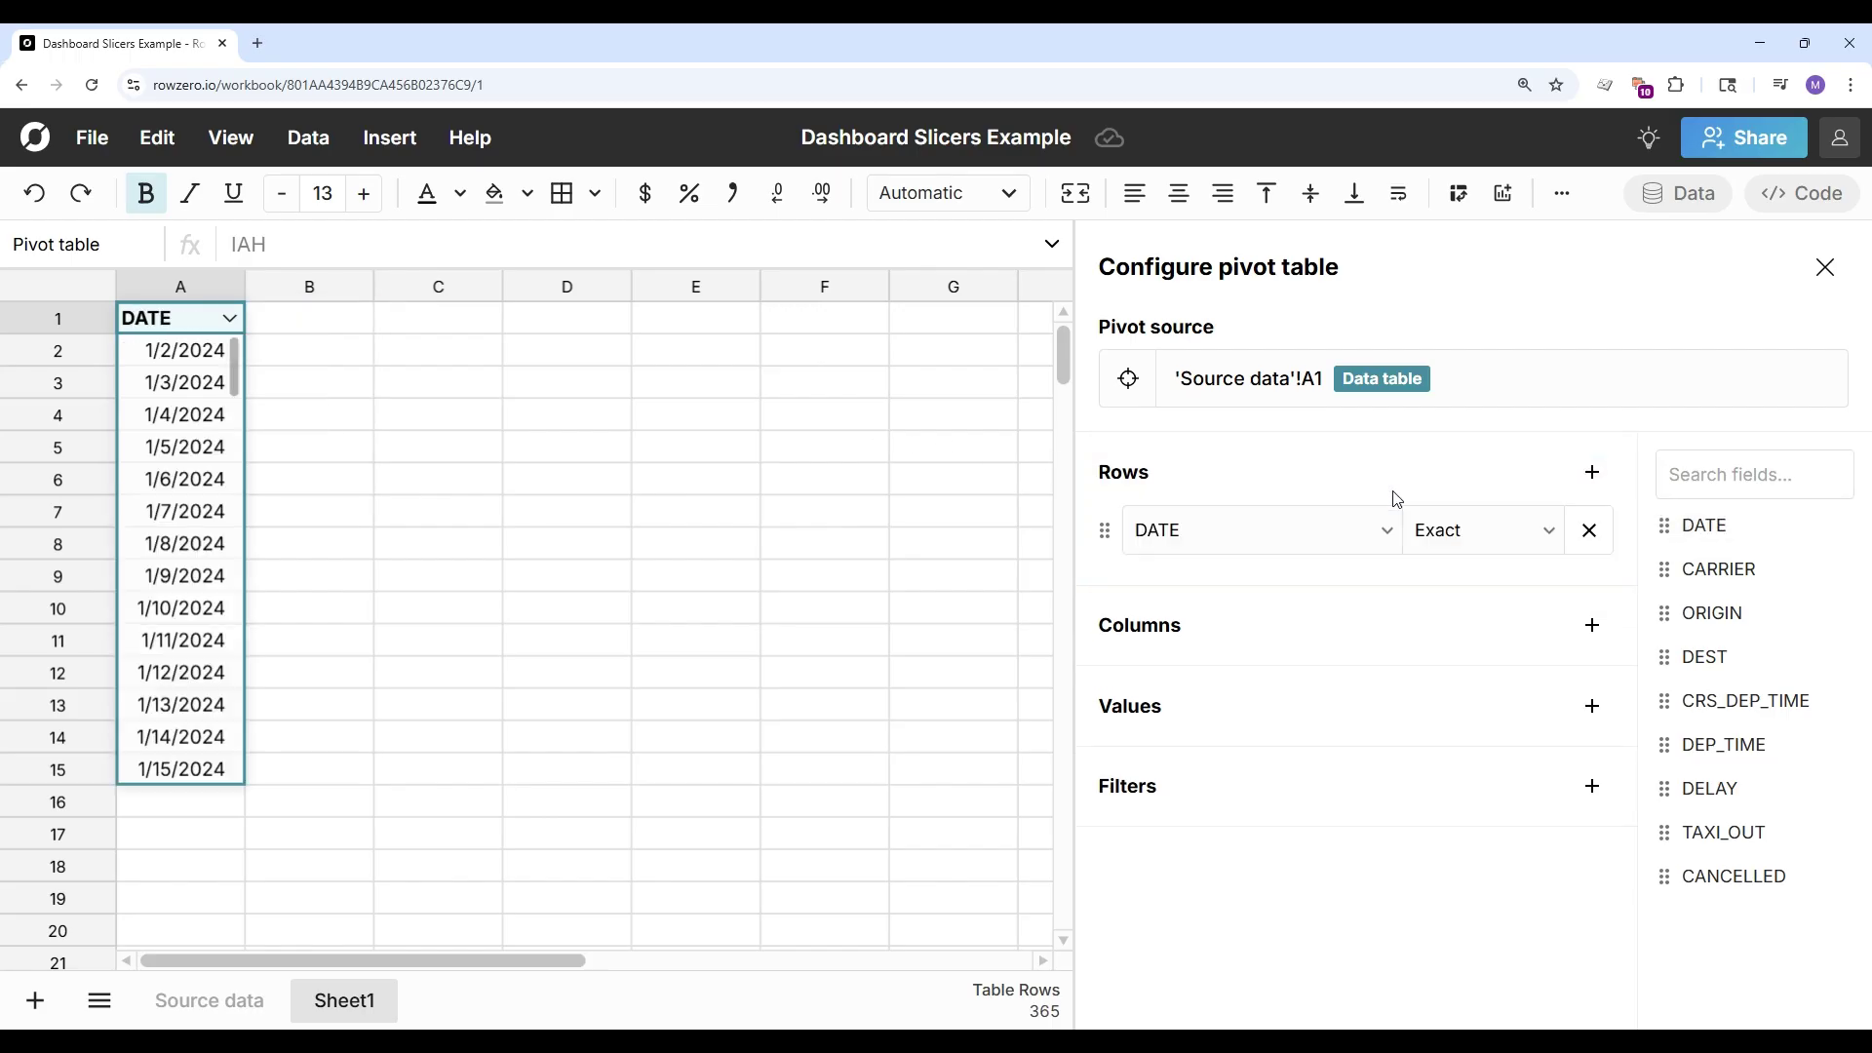
pyautogui.click(1482, 531)
pyautogui.click(1489, 680)
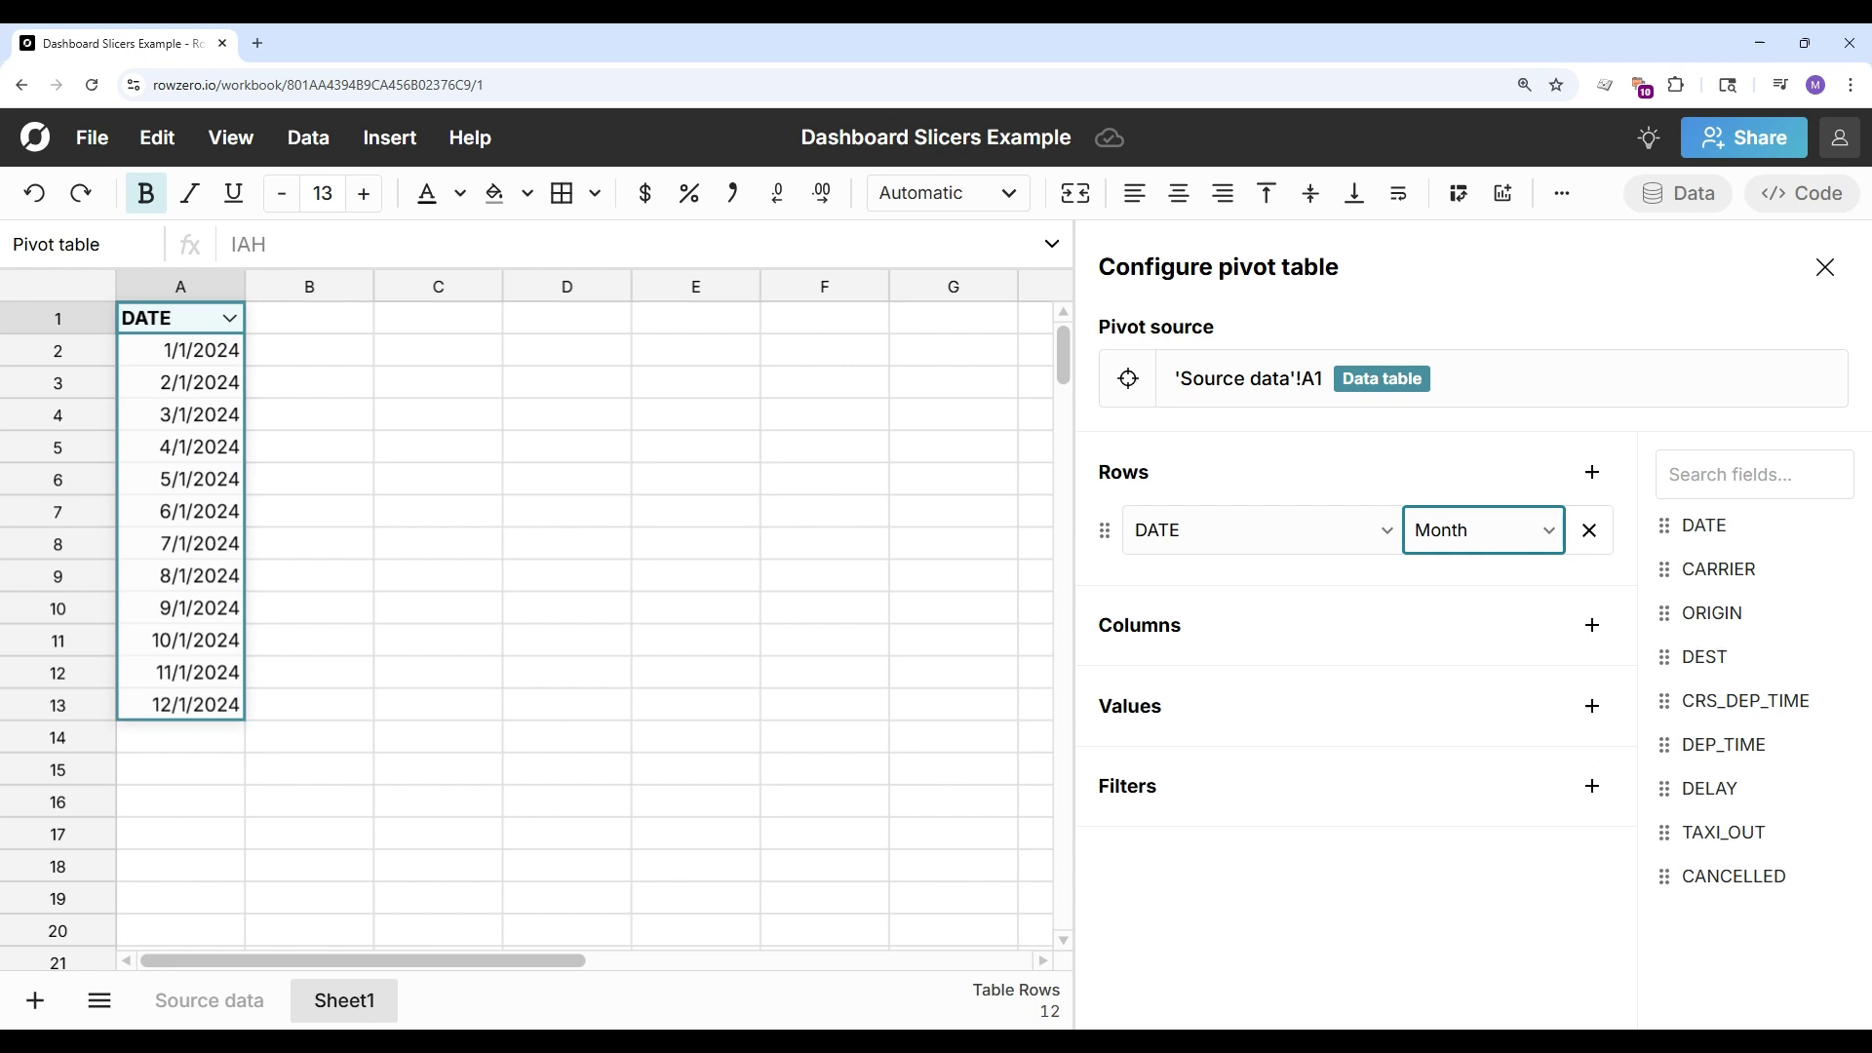
# Add the Count of ORIGIN and the Sum of CANCELLED as values of the pivot table.
pyautogui.moveTo(1714, 612); pyautogui.dragTo(1479, 760)
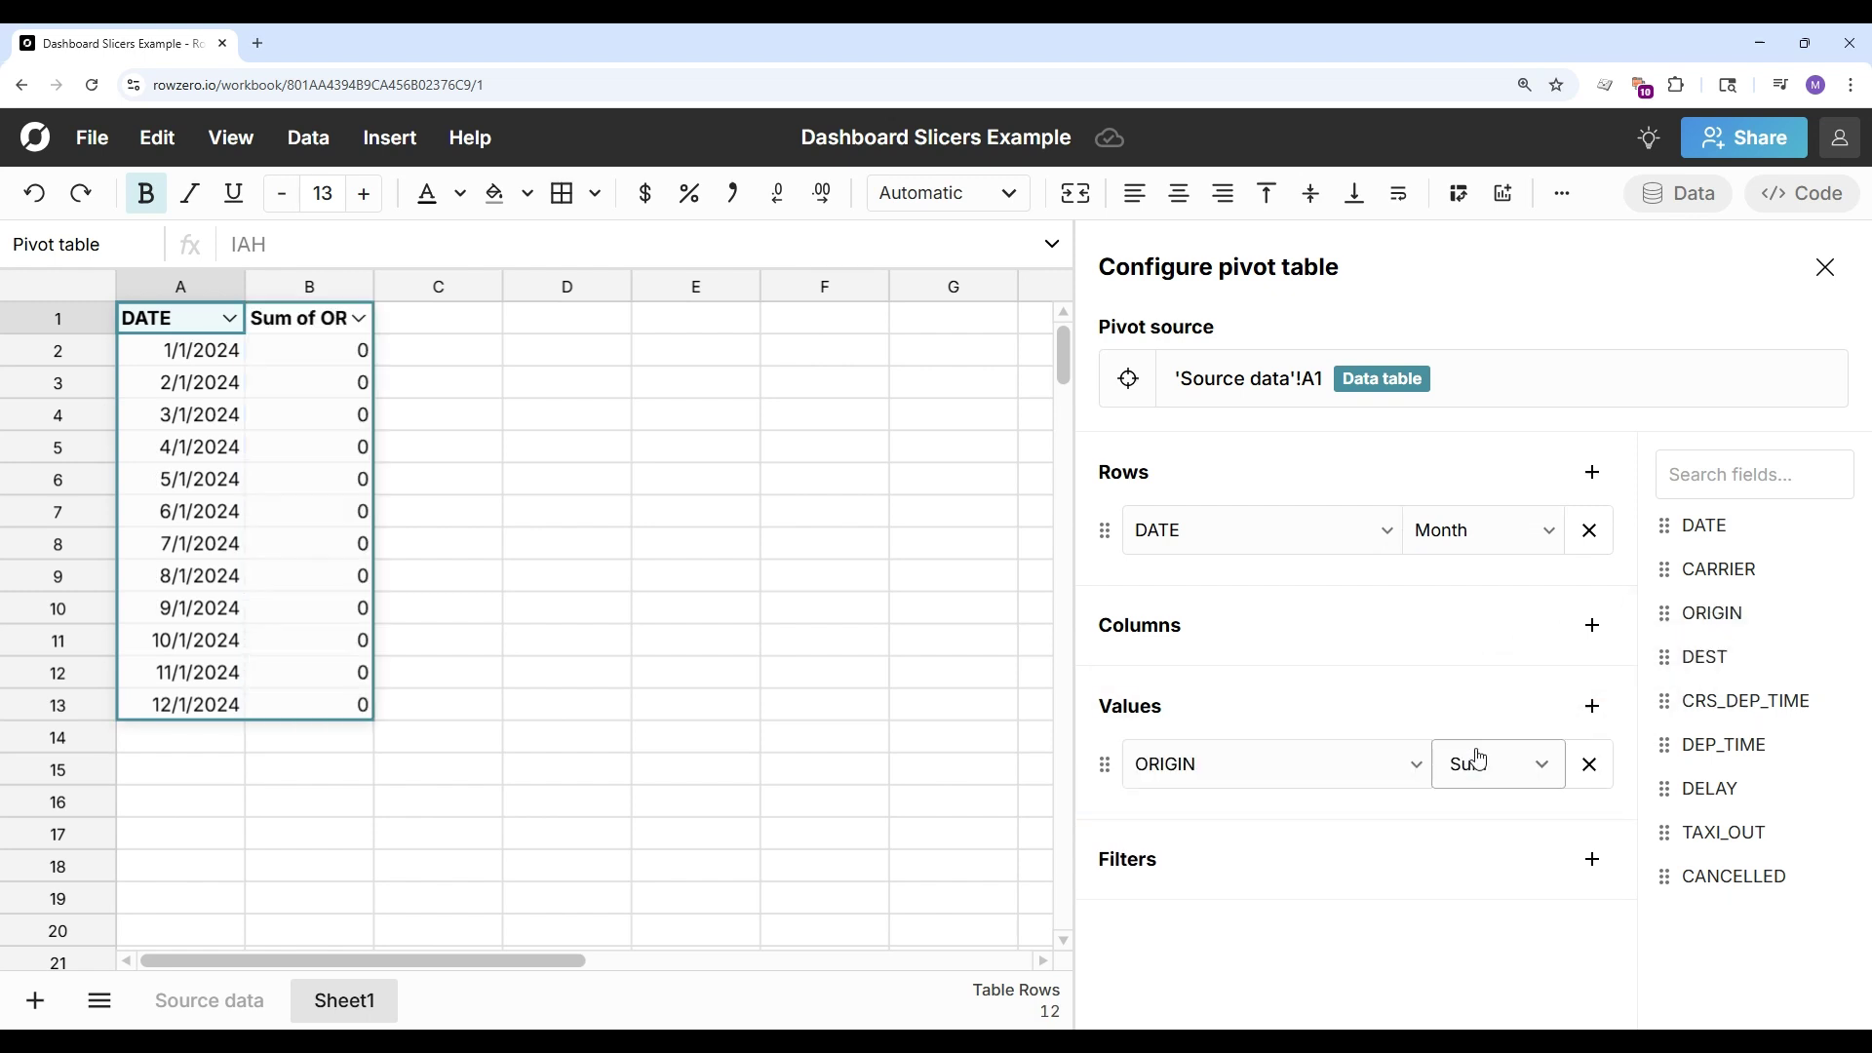
pyautogui.click(1479, 761)
pyautogui.click(1494, 243)
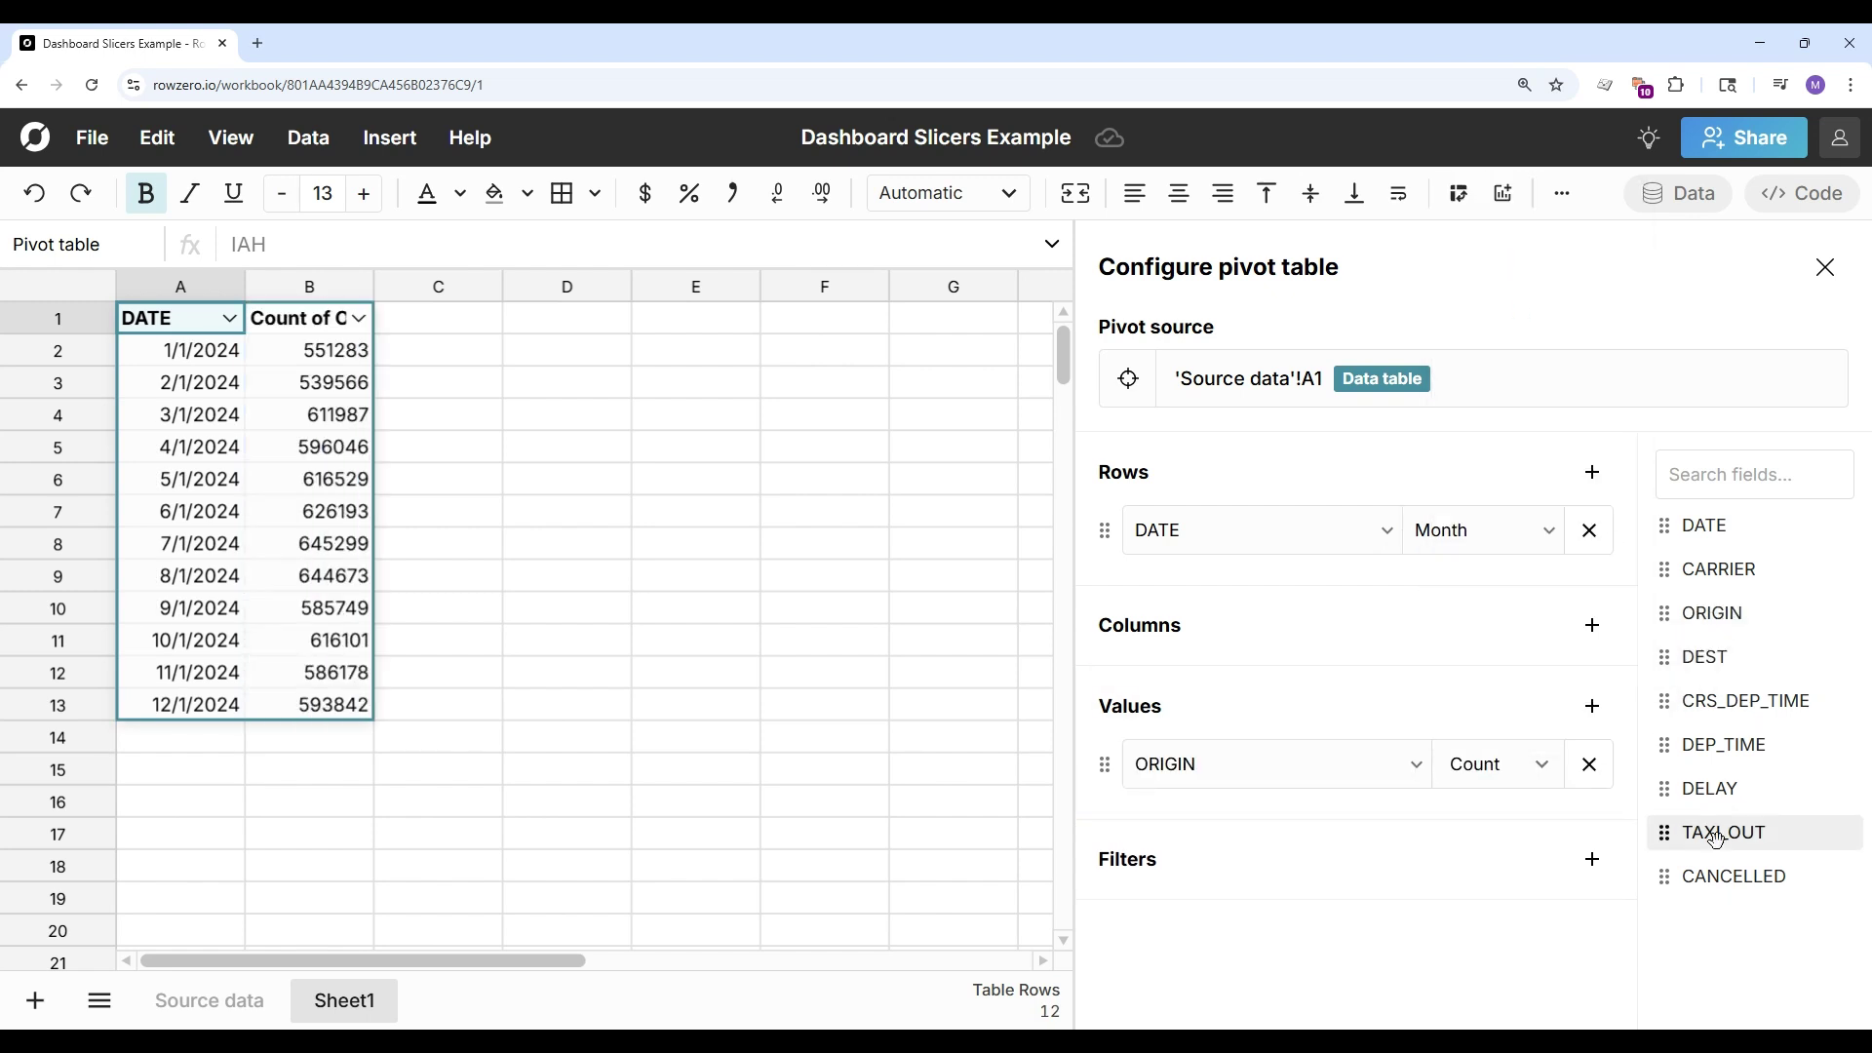
pyautogui.moveTo(1734, 889); pyautogui.dragTo(1434, 836)
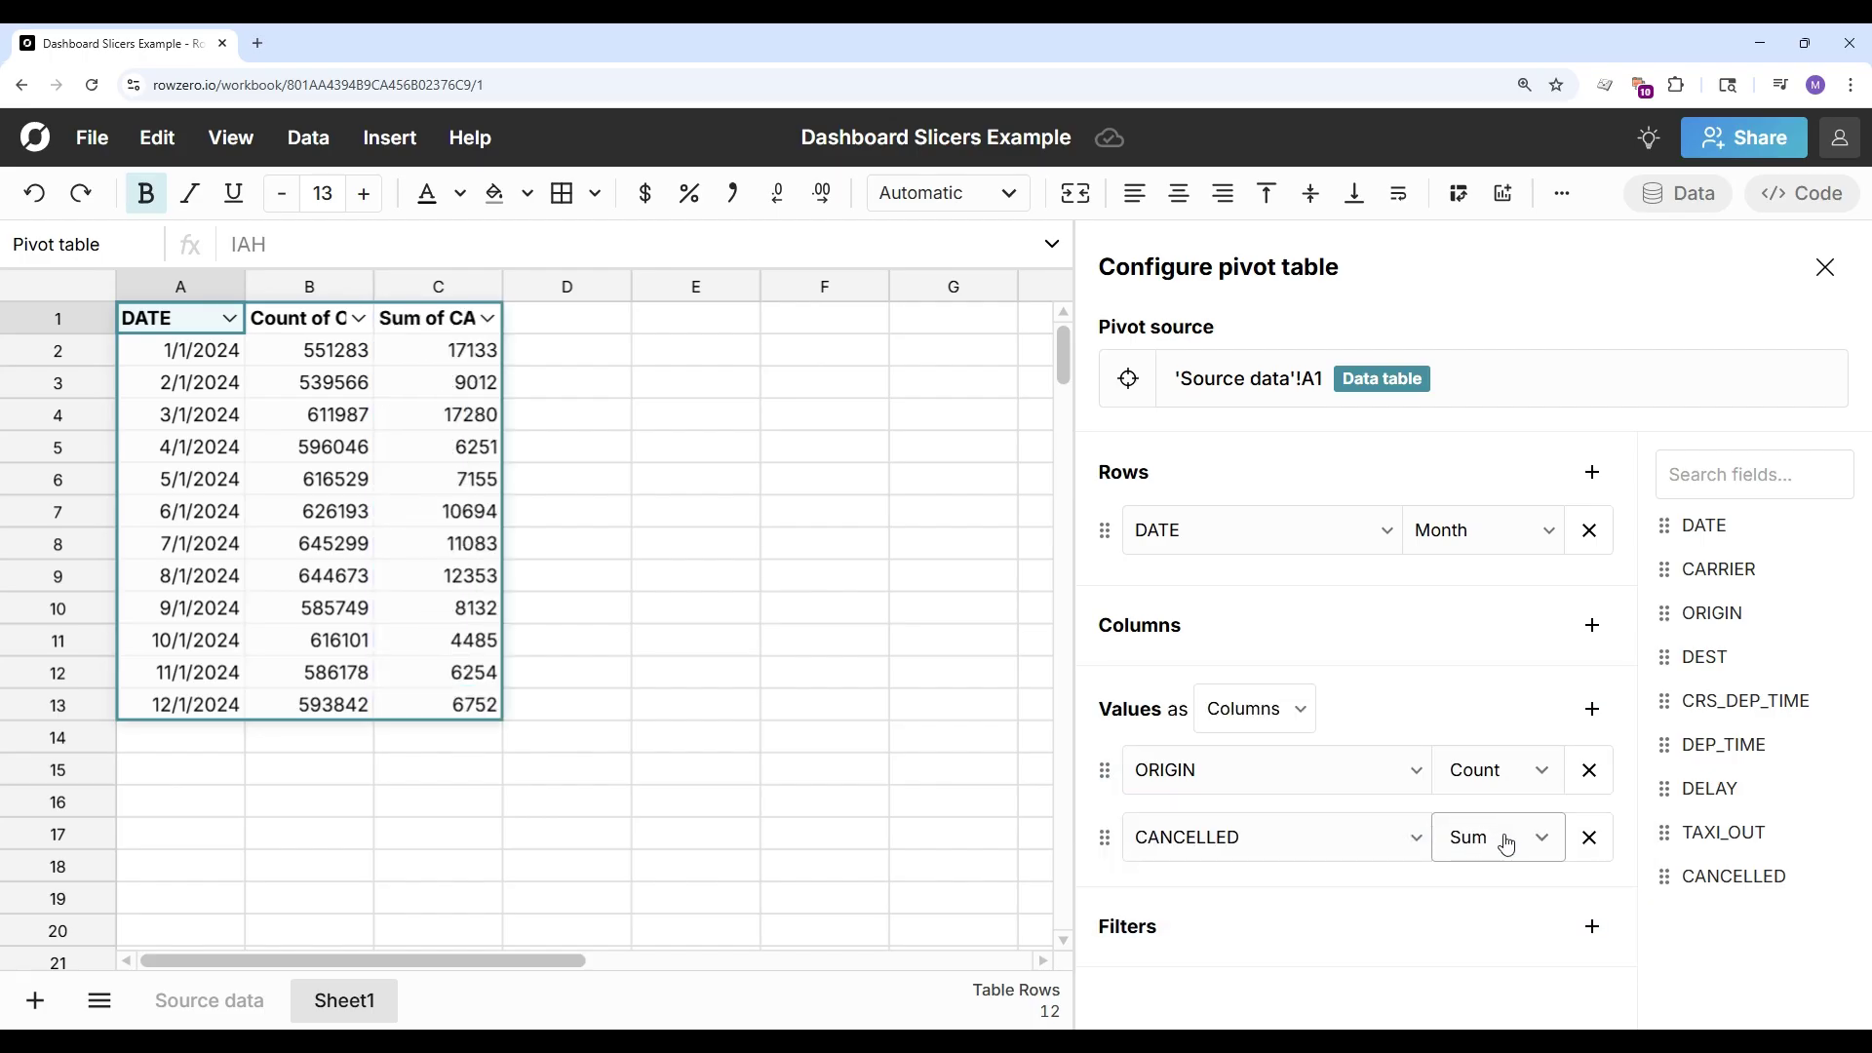
pyautogui.click(1824, 267)
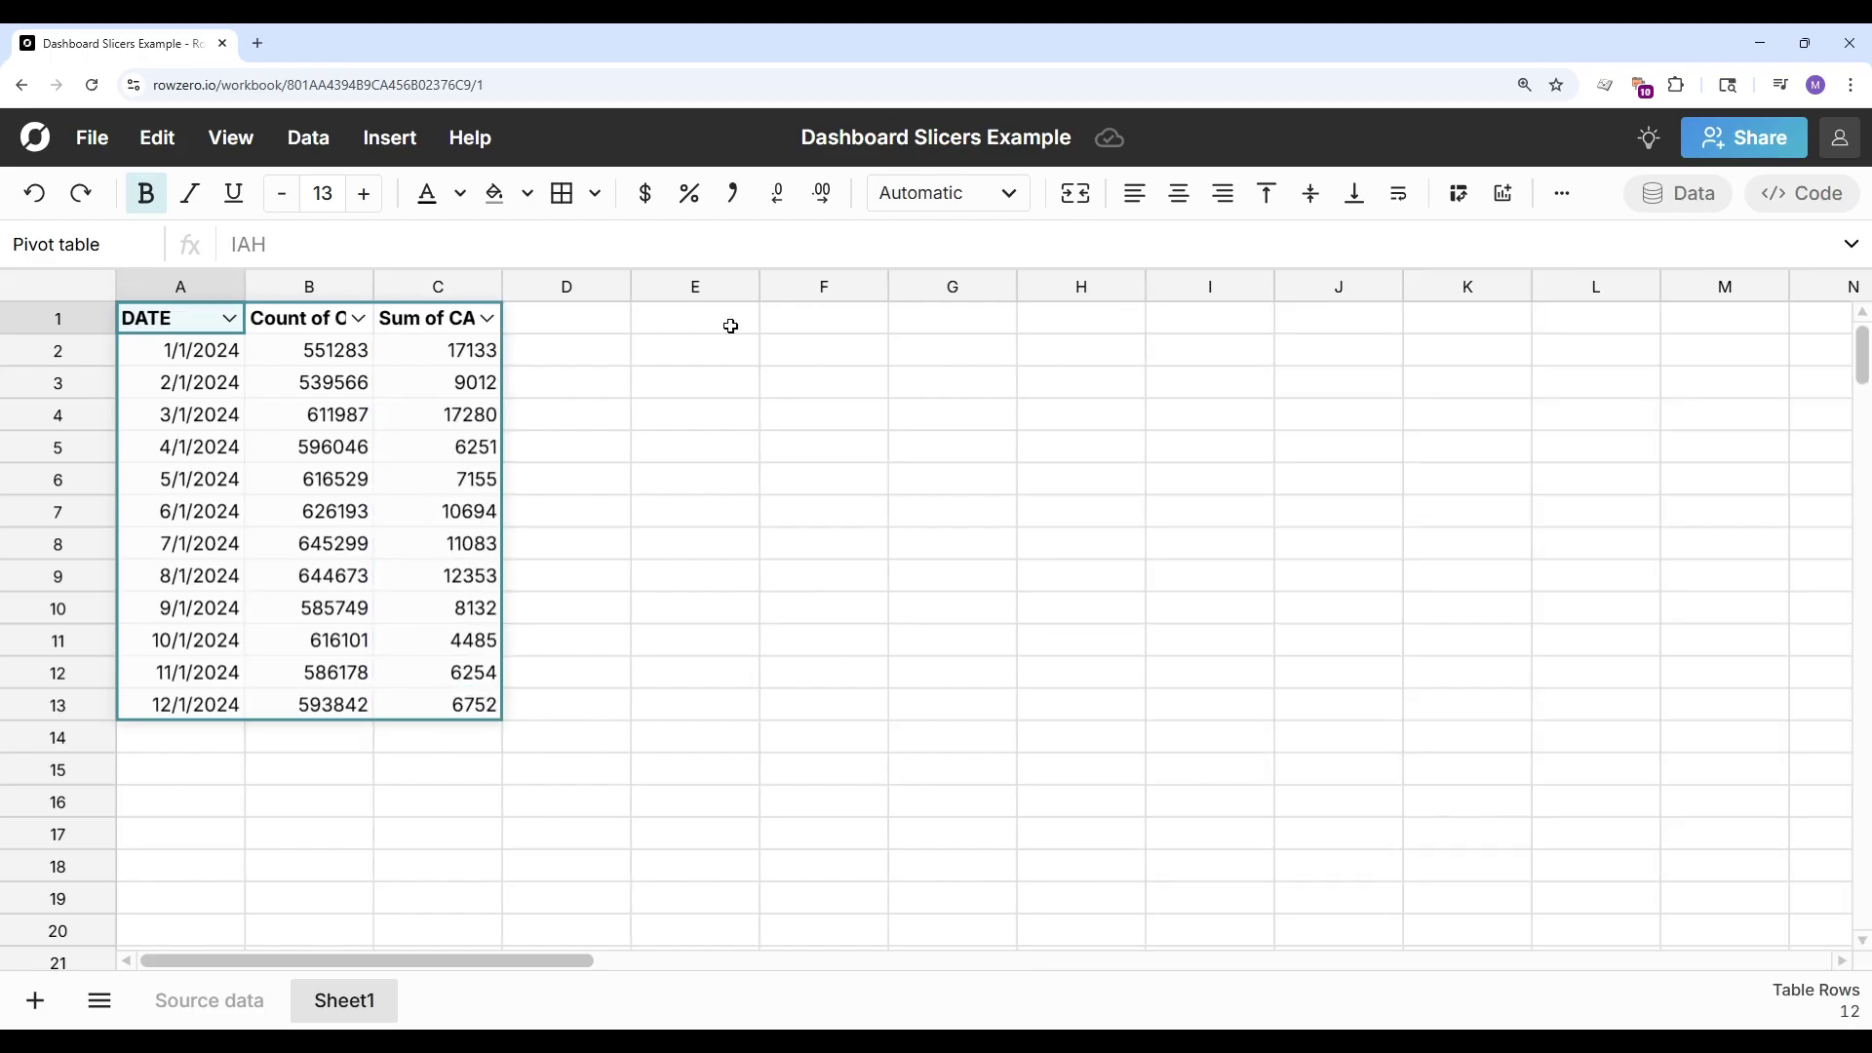
# Add a calculated column beside the pivot table, starting in D2, that divides Sum of CANCELLED by Count of ORIGIN.
pyautogui.click(570, 349)
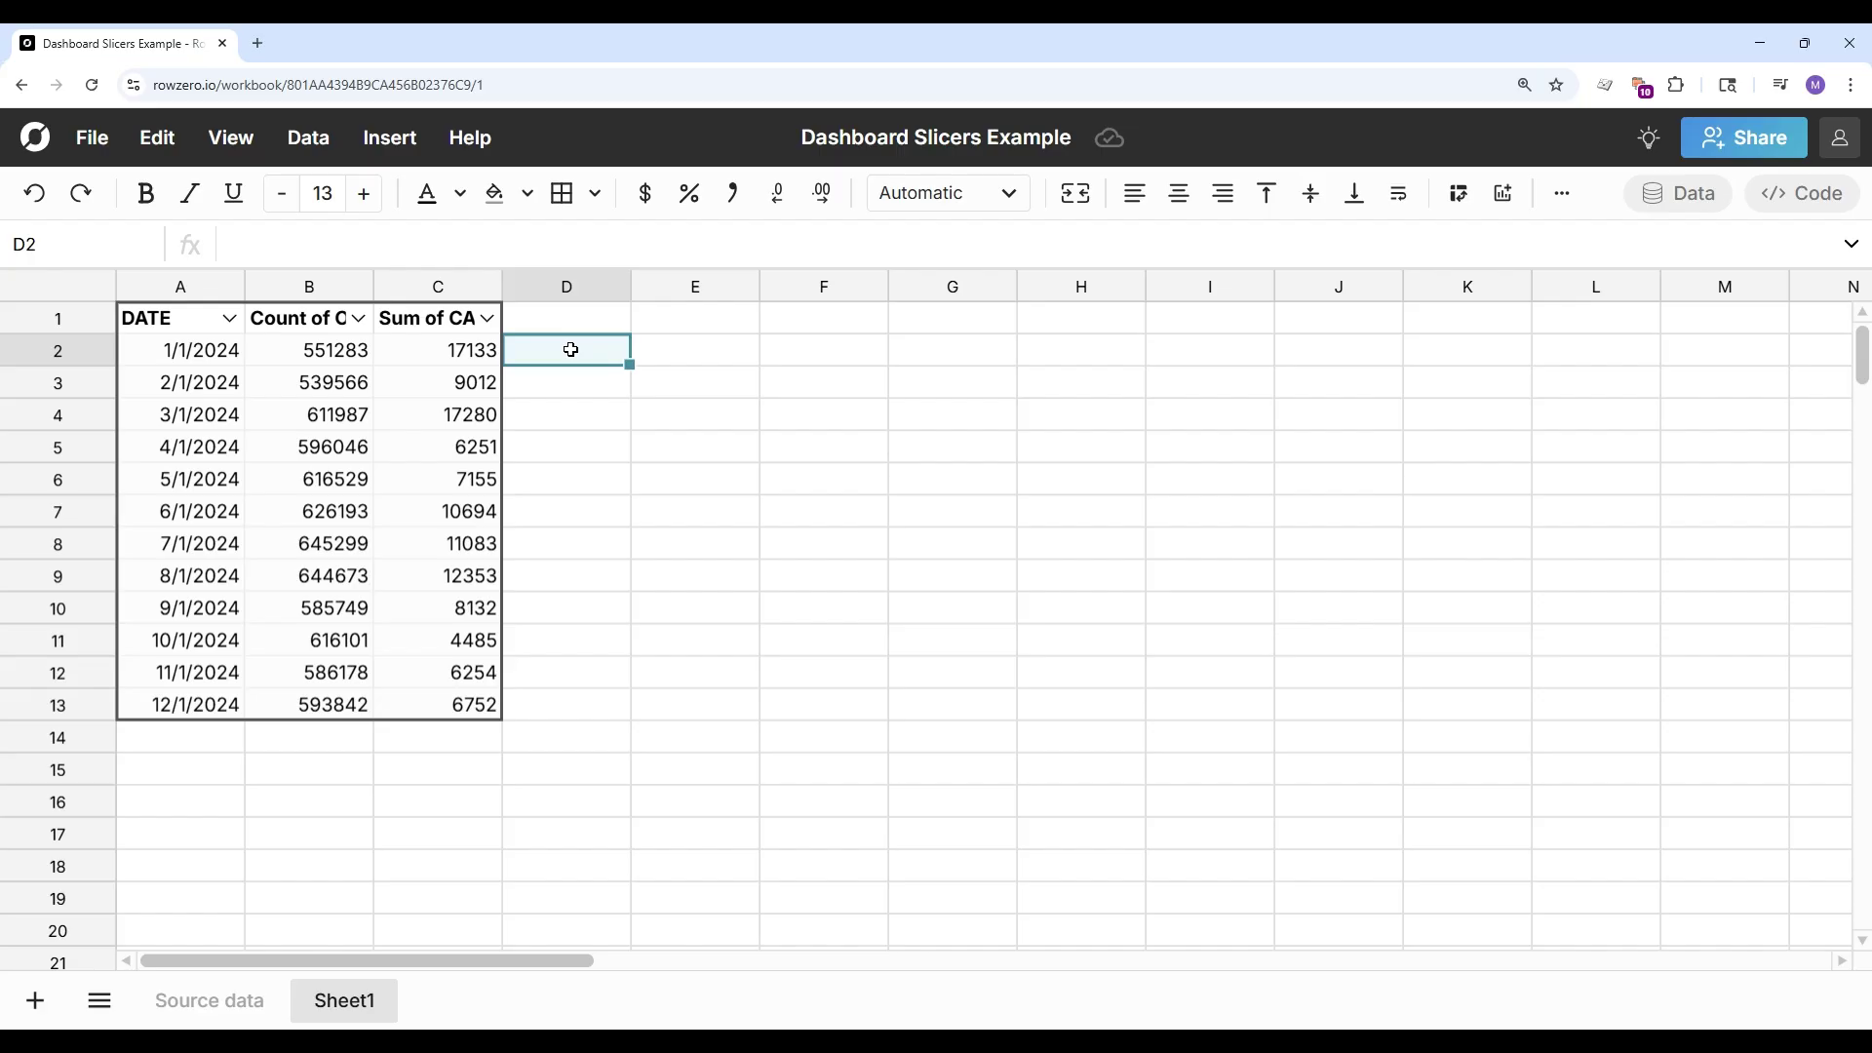
pyautogui.write('=')
pyautogui.press('Left')
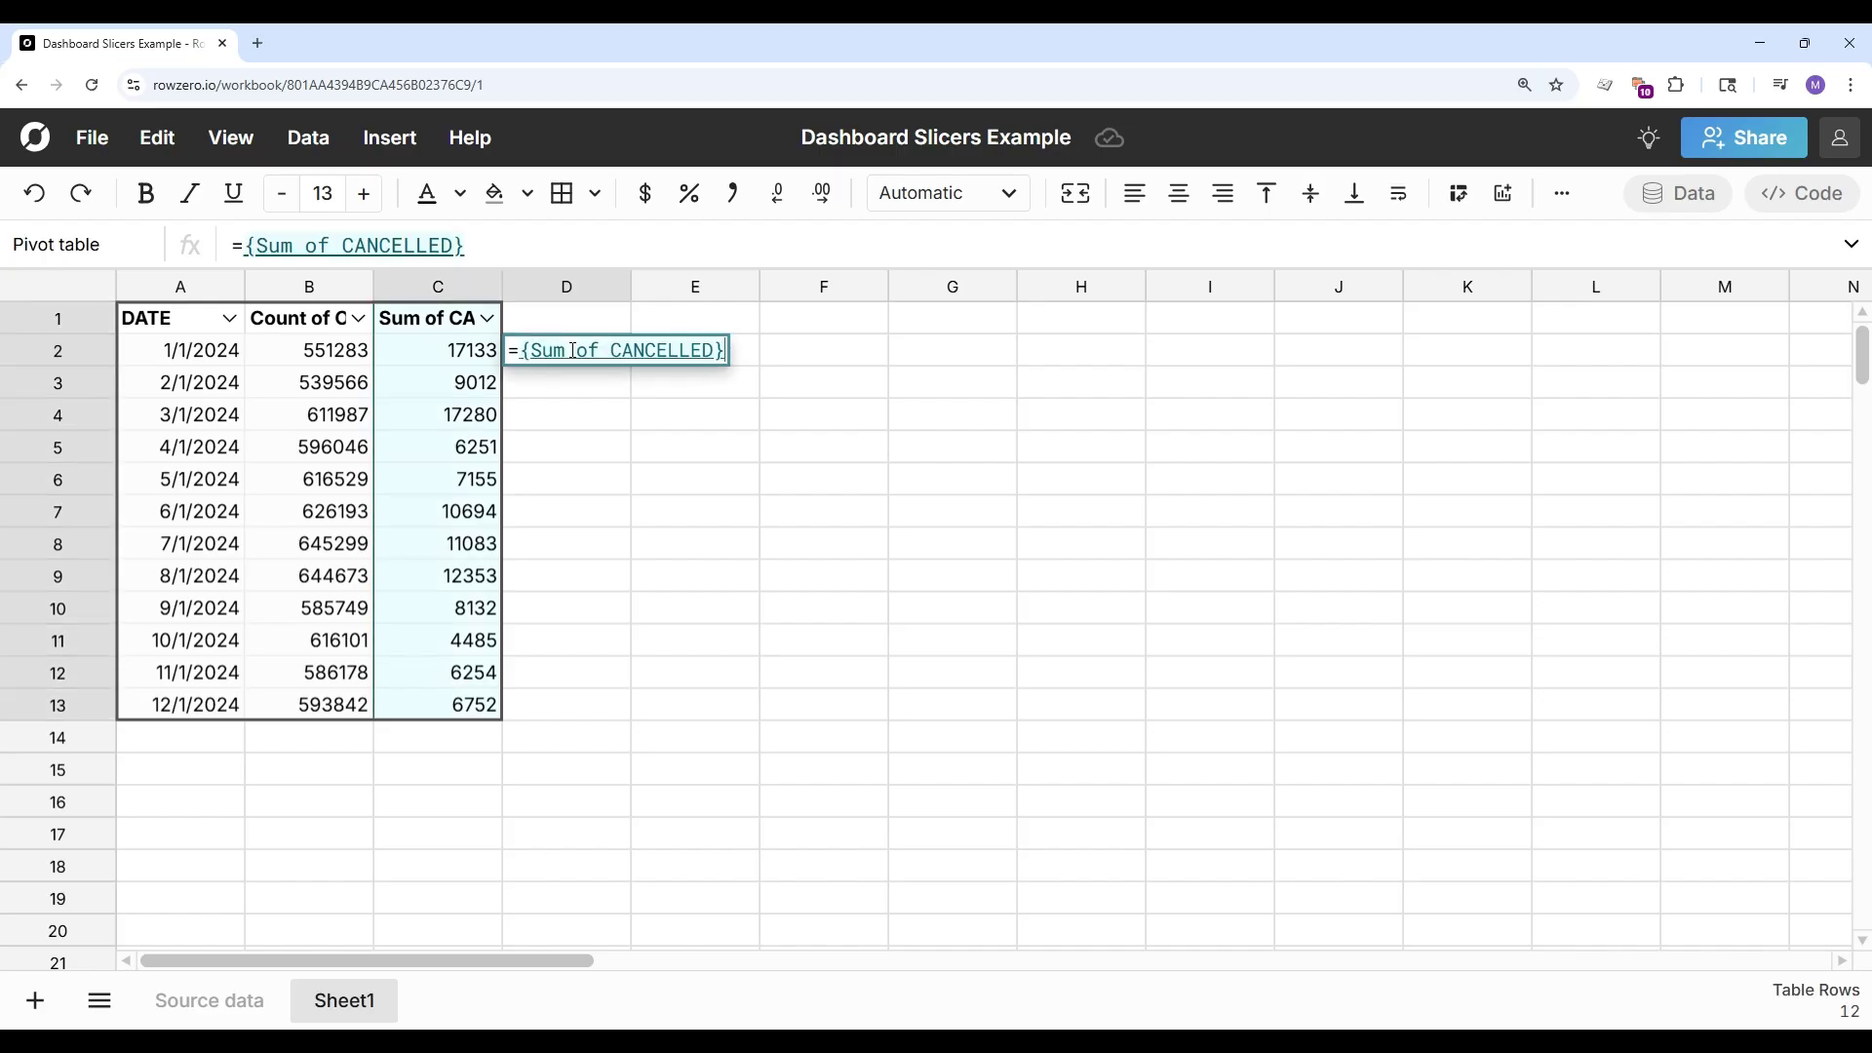
pyautogui.write('/')
pyautogui.click(286, 350)
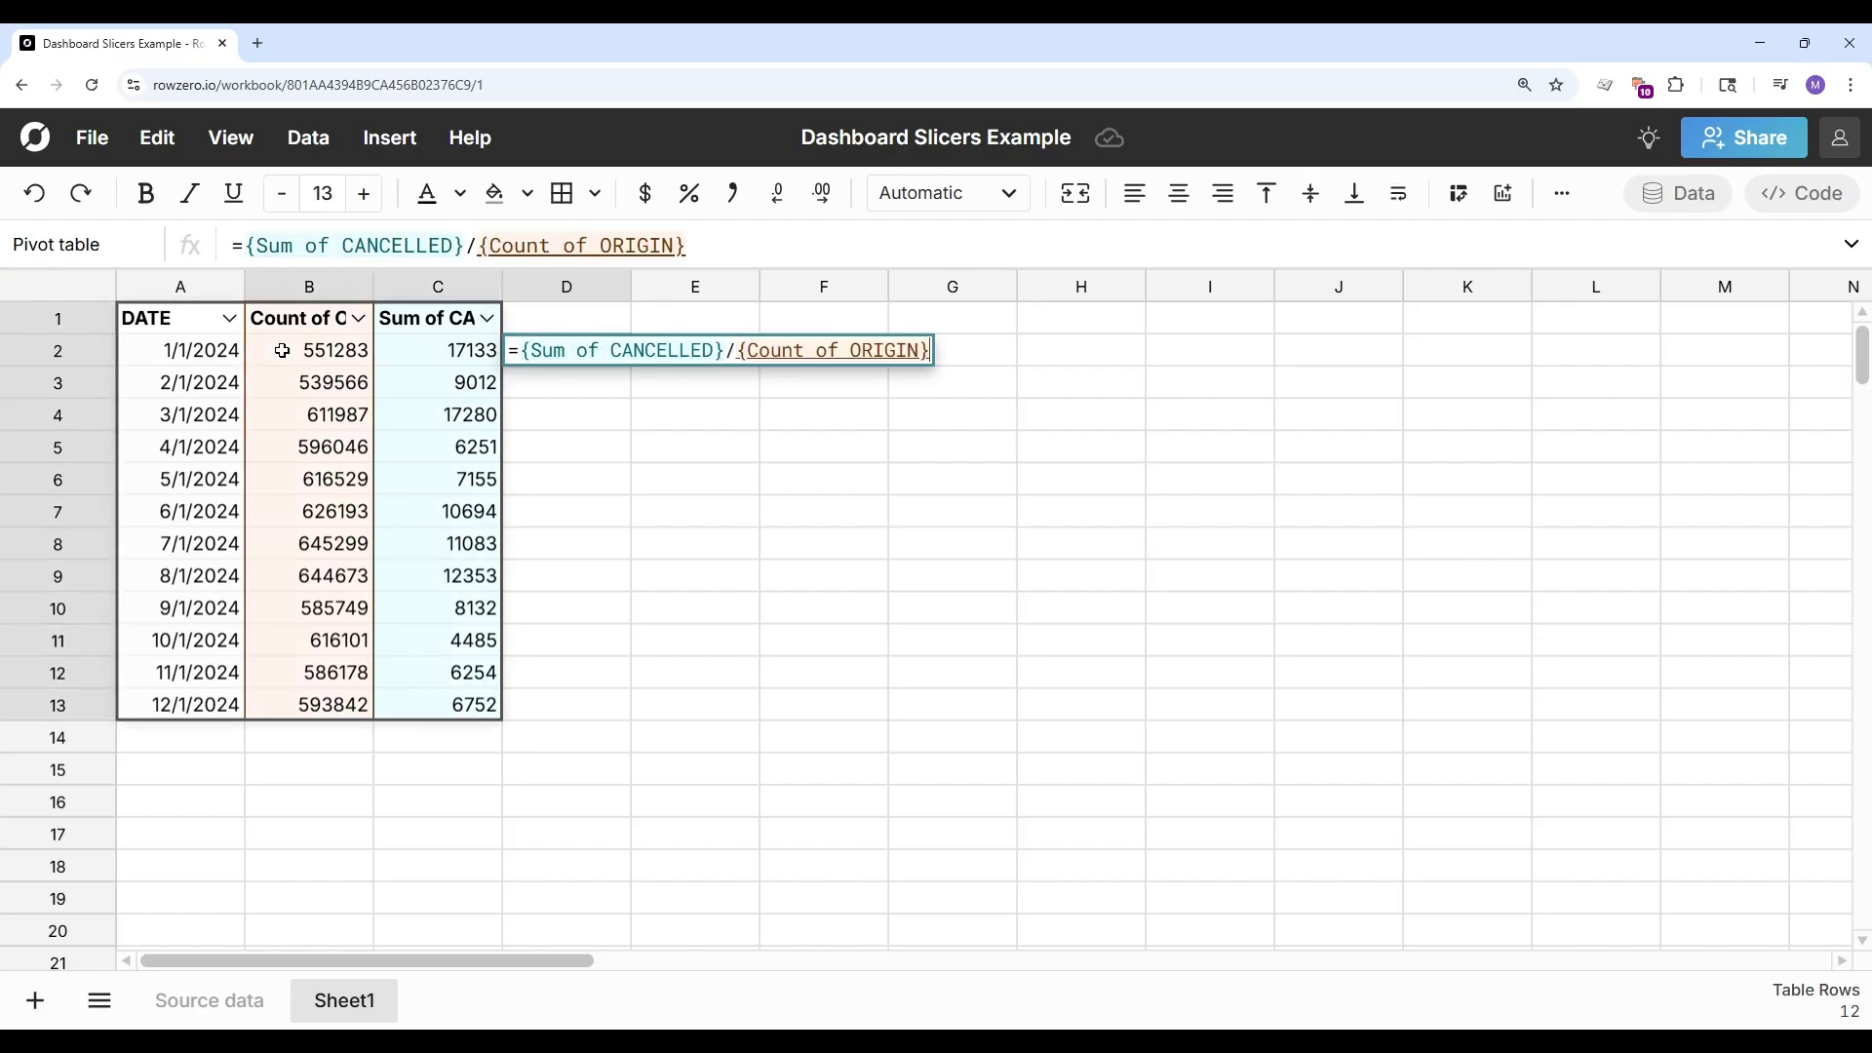
pyautogui.press('Return')
# Name the calculated column "Cancel rate" and format it as a percentage with one decimal place.
pyautogui.click(541, 310)
pyautogui.write('C')
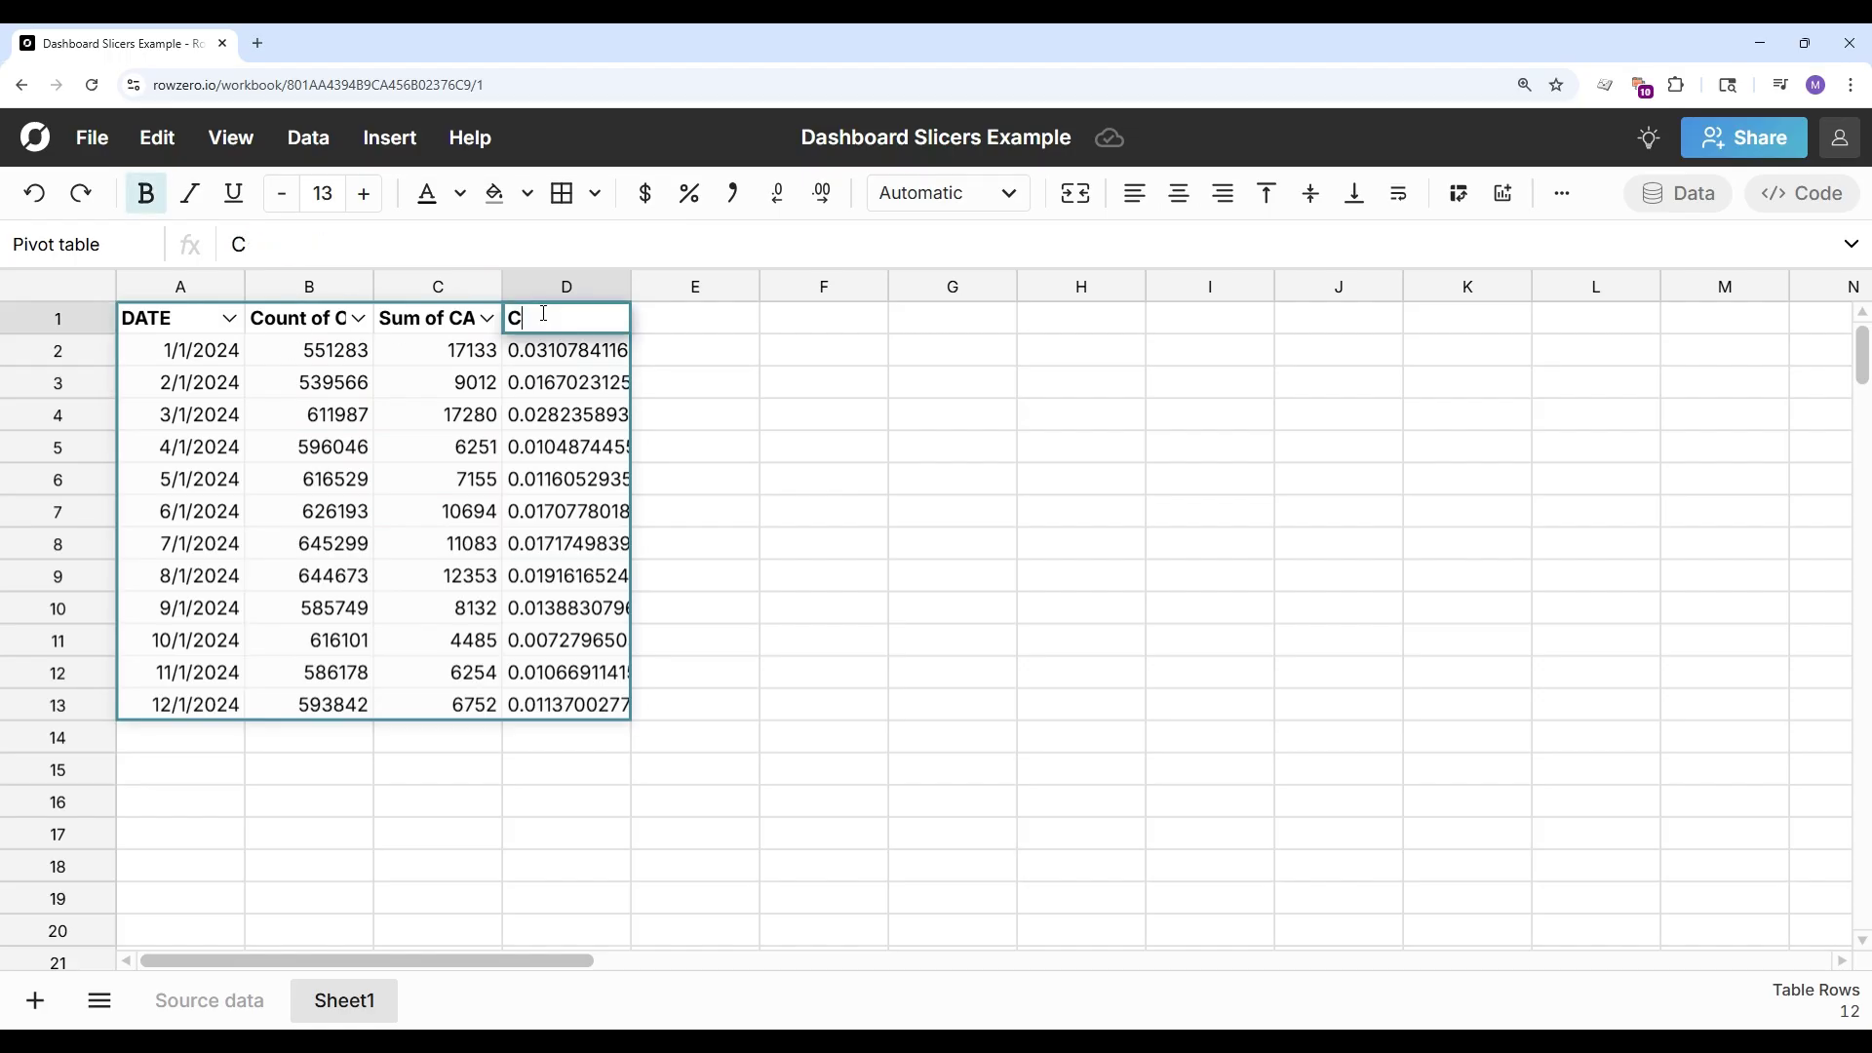
pyautogui.write('ancel rate')
pyautogui.press('Return')
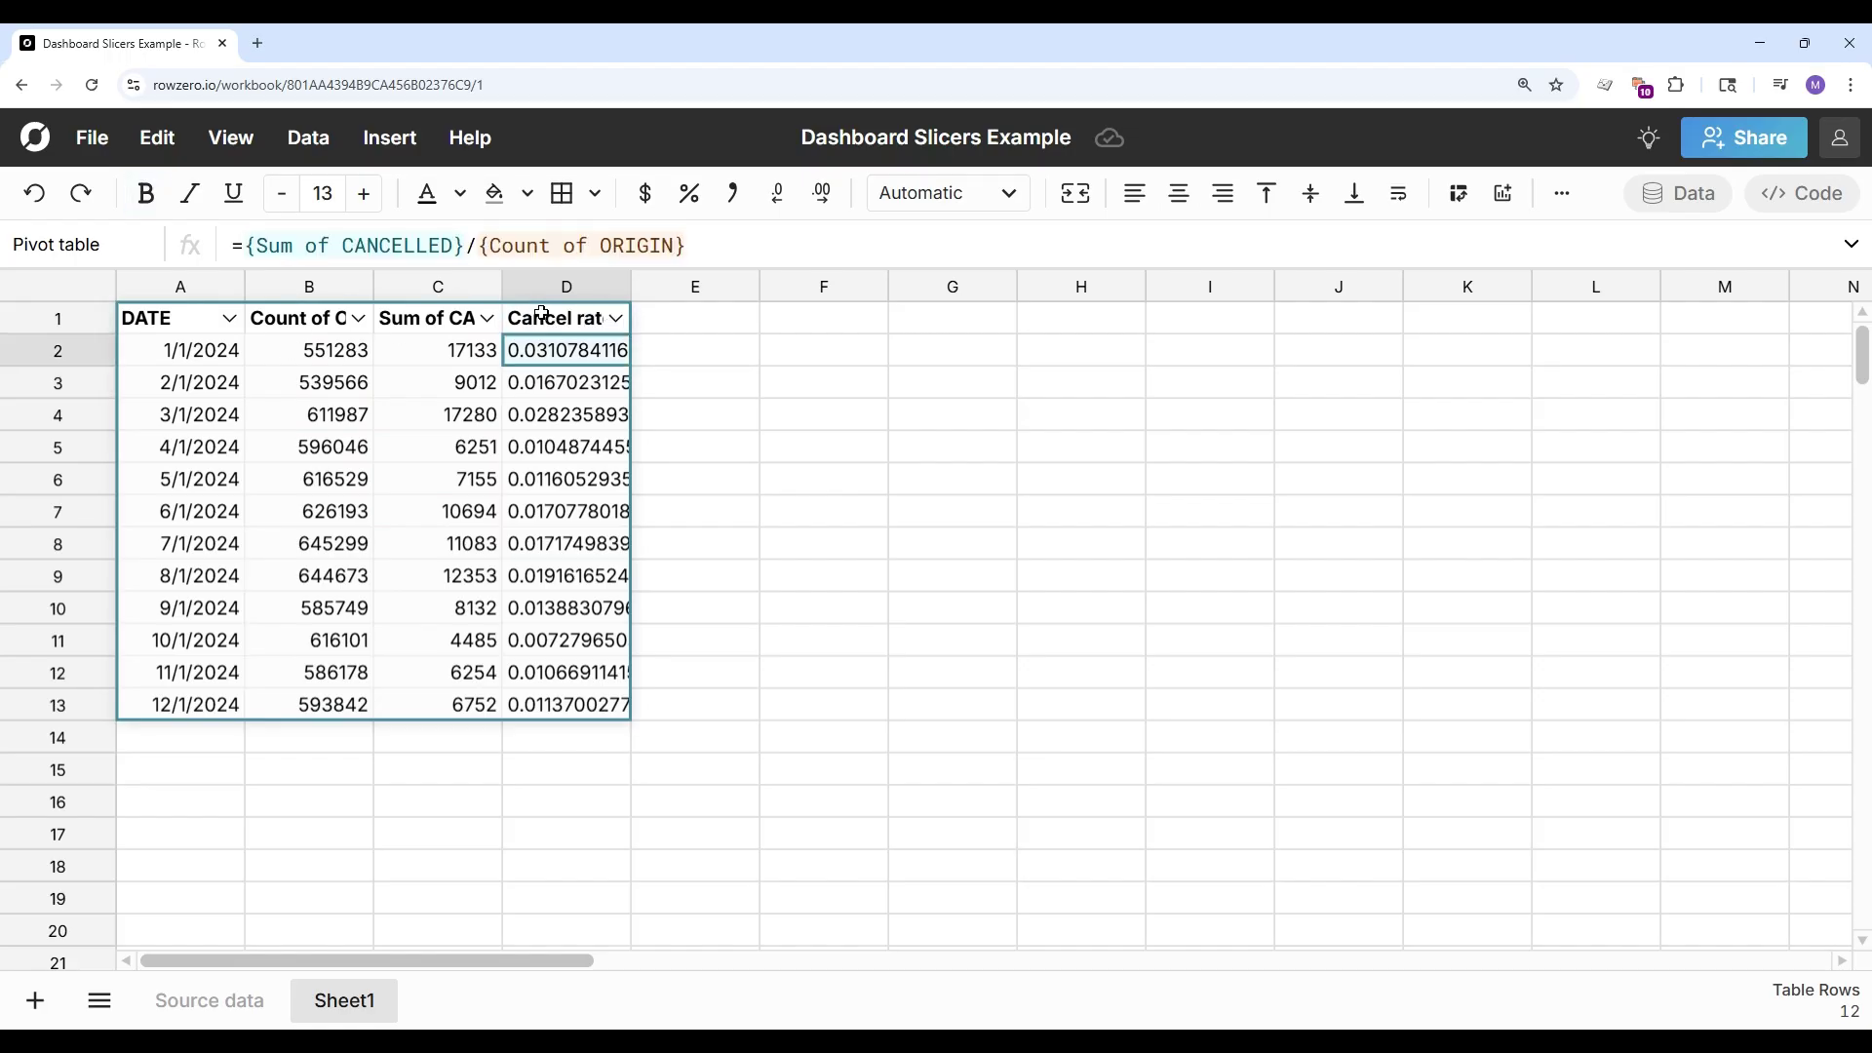
pyautogui.click(689, 193)
pyautogui.click(822, 193)
# Format the Count of ORIGIN and Sum of CANCELLED columns with thousands separators and no decimals.
pyautogui.moveTo(366, 421); pyautogui.dragTo(468, 421)
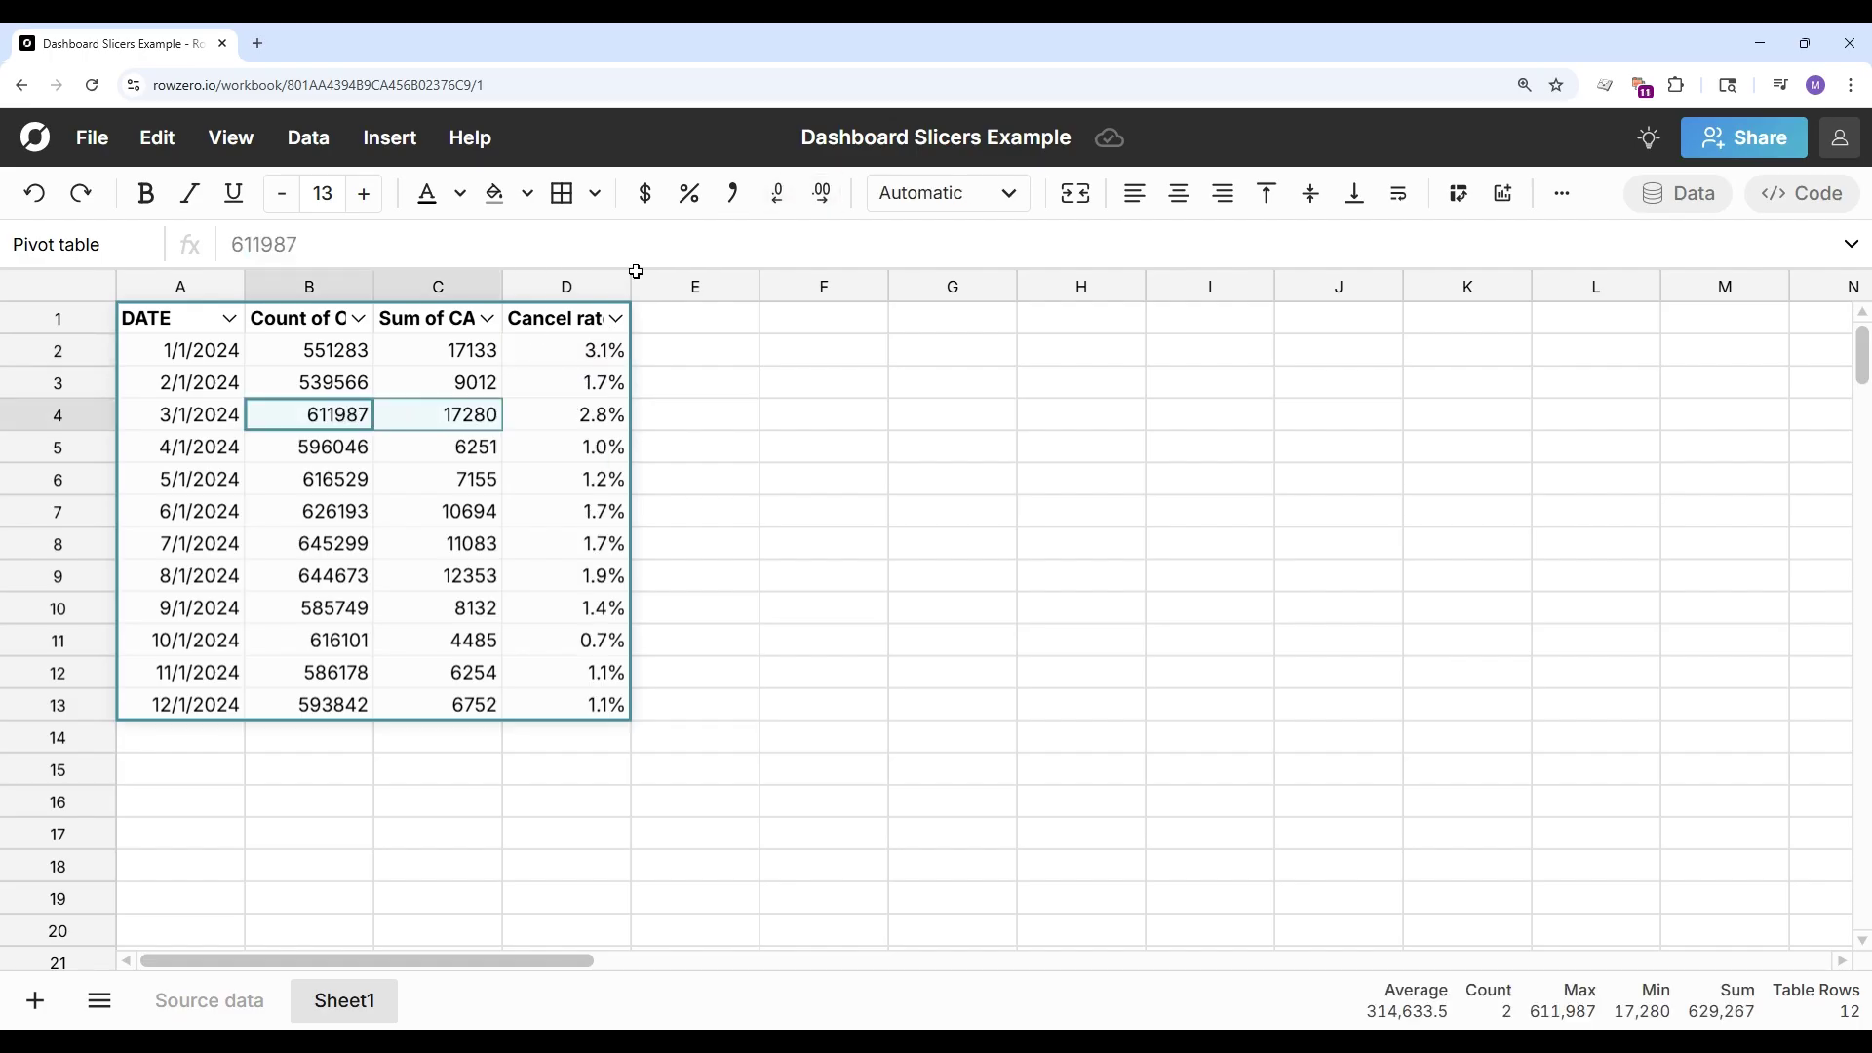
pyautogui.click(739, 195)
pyautogui.click(777, 193)
pyautogui.click(777, 193)
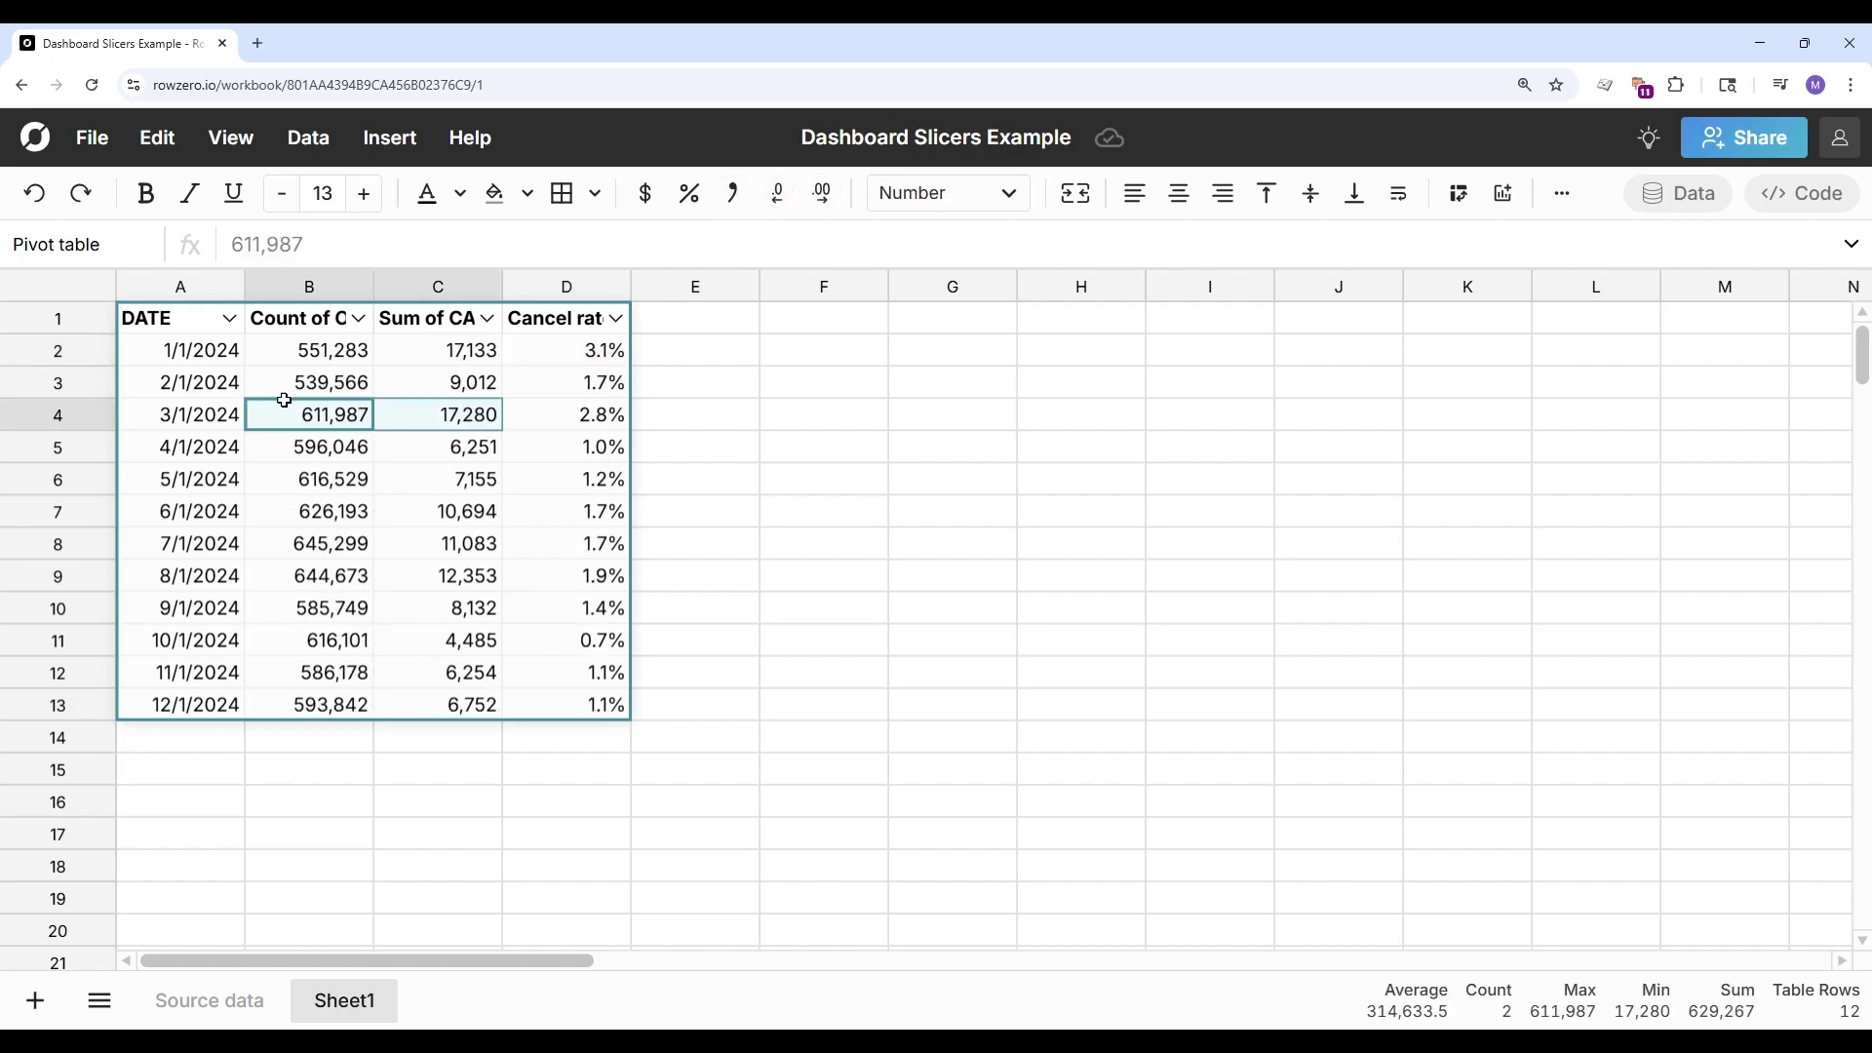
# Insert a chart from the pivot table's DATE, Count of ORIGIN and Cancel rate columns.
pyautogui.click(208, 417)
pyautogui.keyDown('shift'); pyautogui.click(366, 415); pyautogui.keyUp('shift')
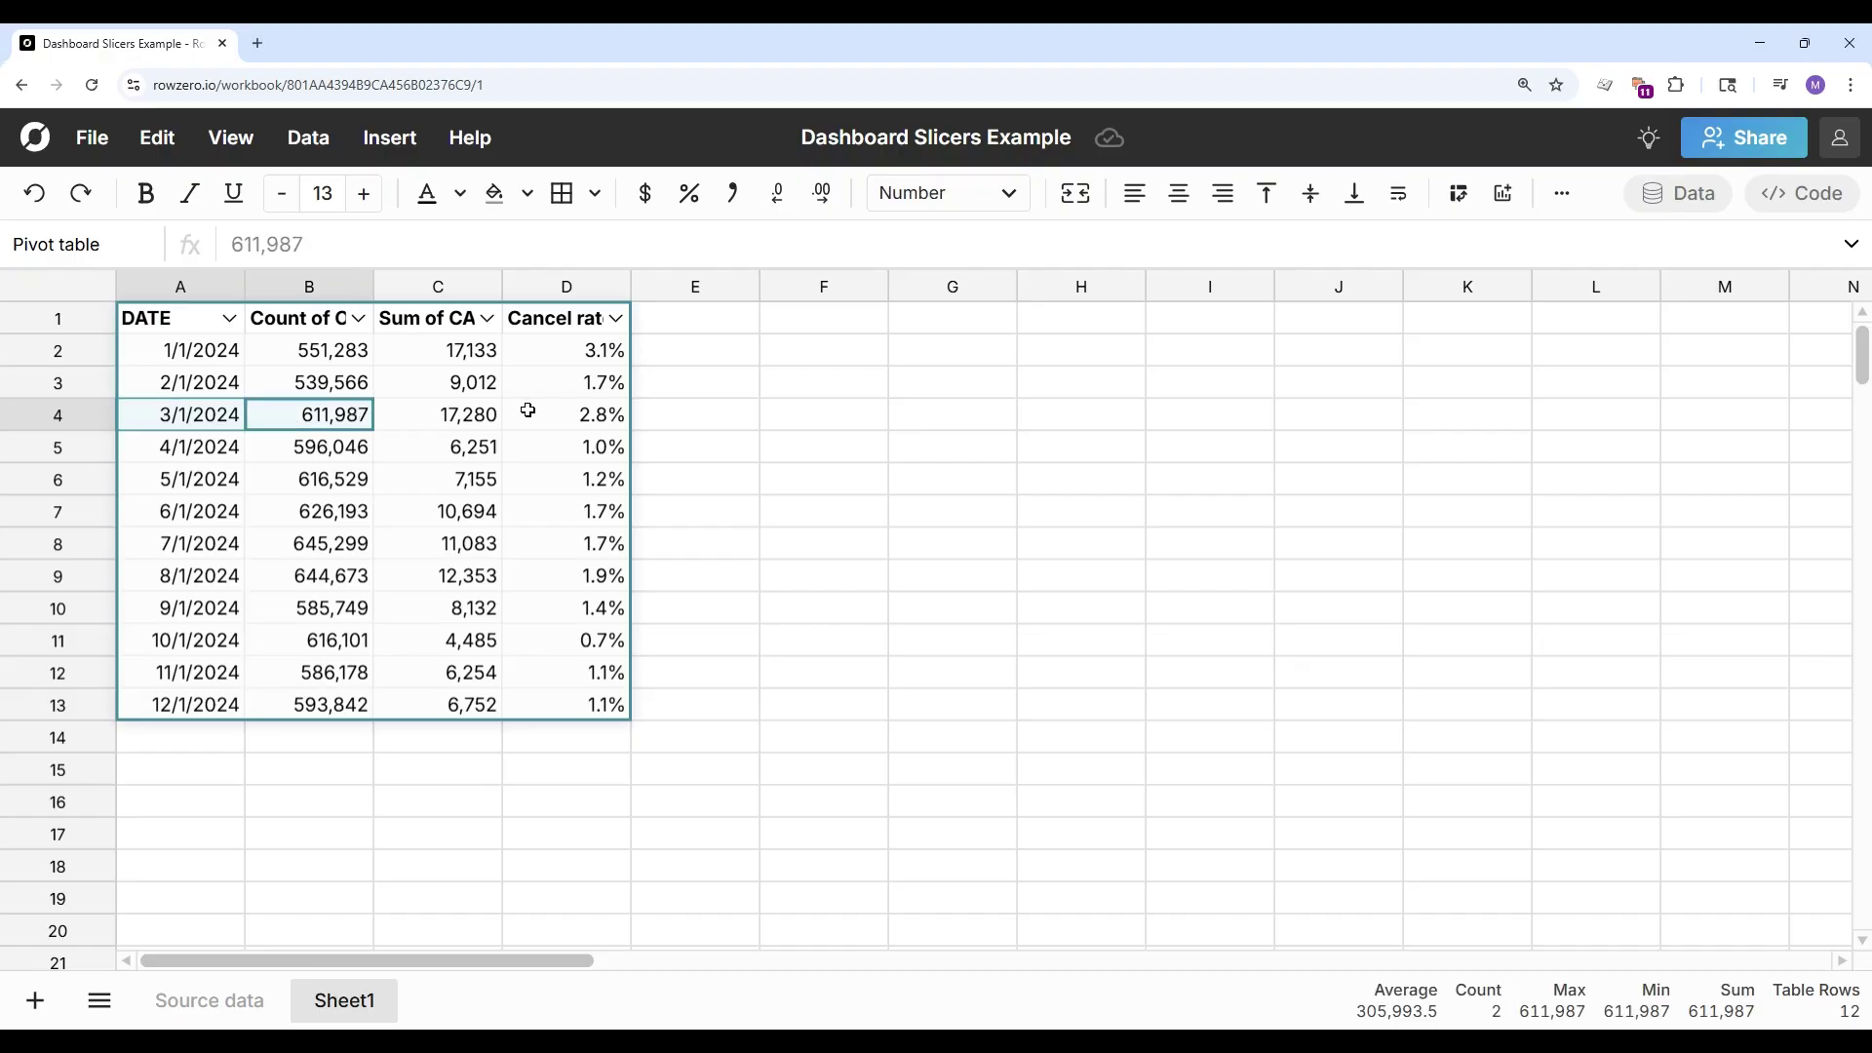
pyautogui.keyDown('ctrl'); pyautogui.click(582, 409); pyautogui.keyUp('ctrl')
pyautogui.click(392, 141)
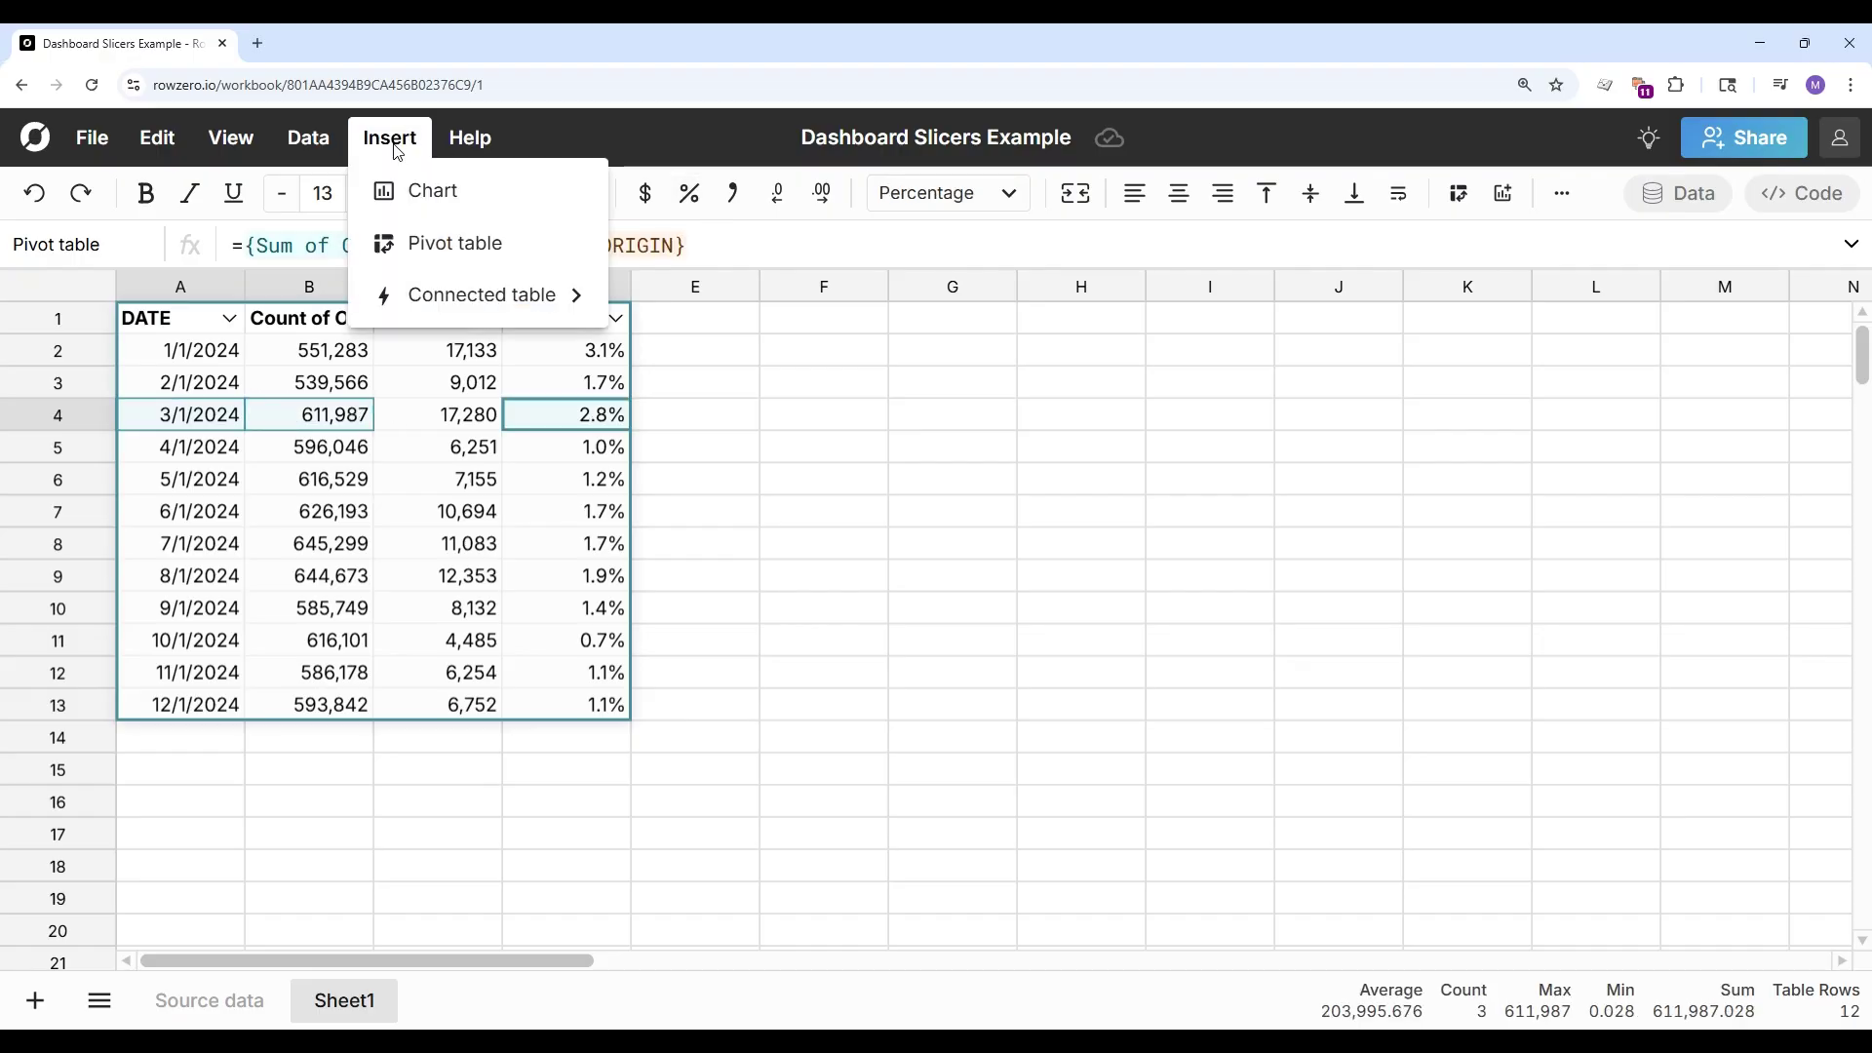
pyautogui.click(459, 194)
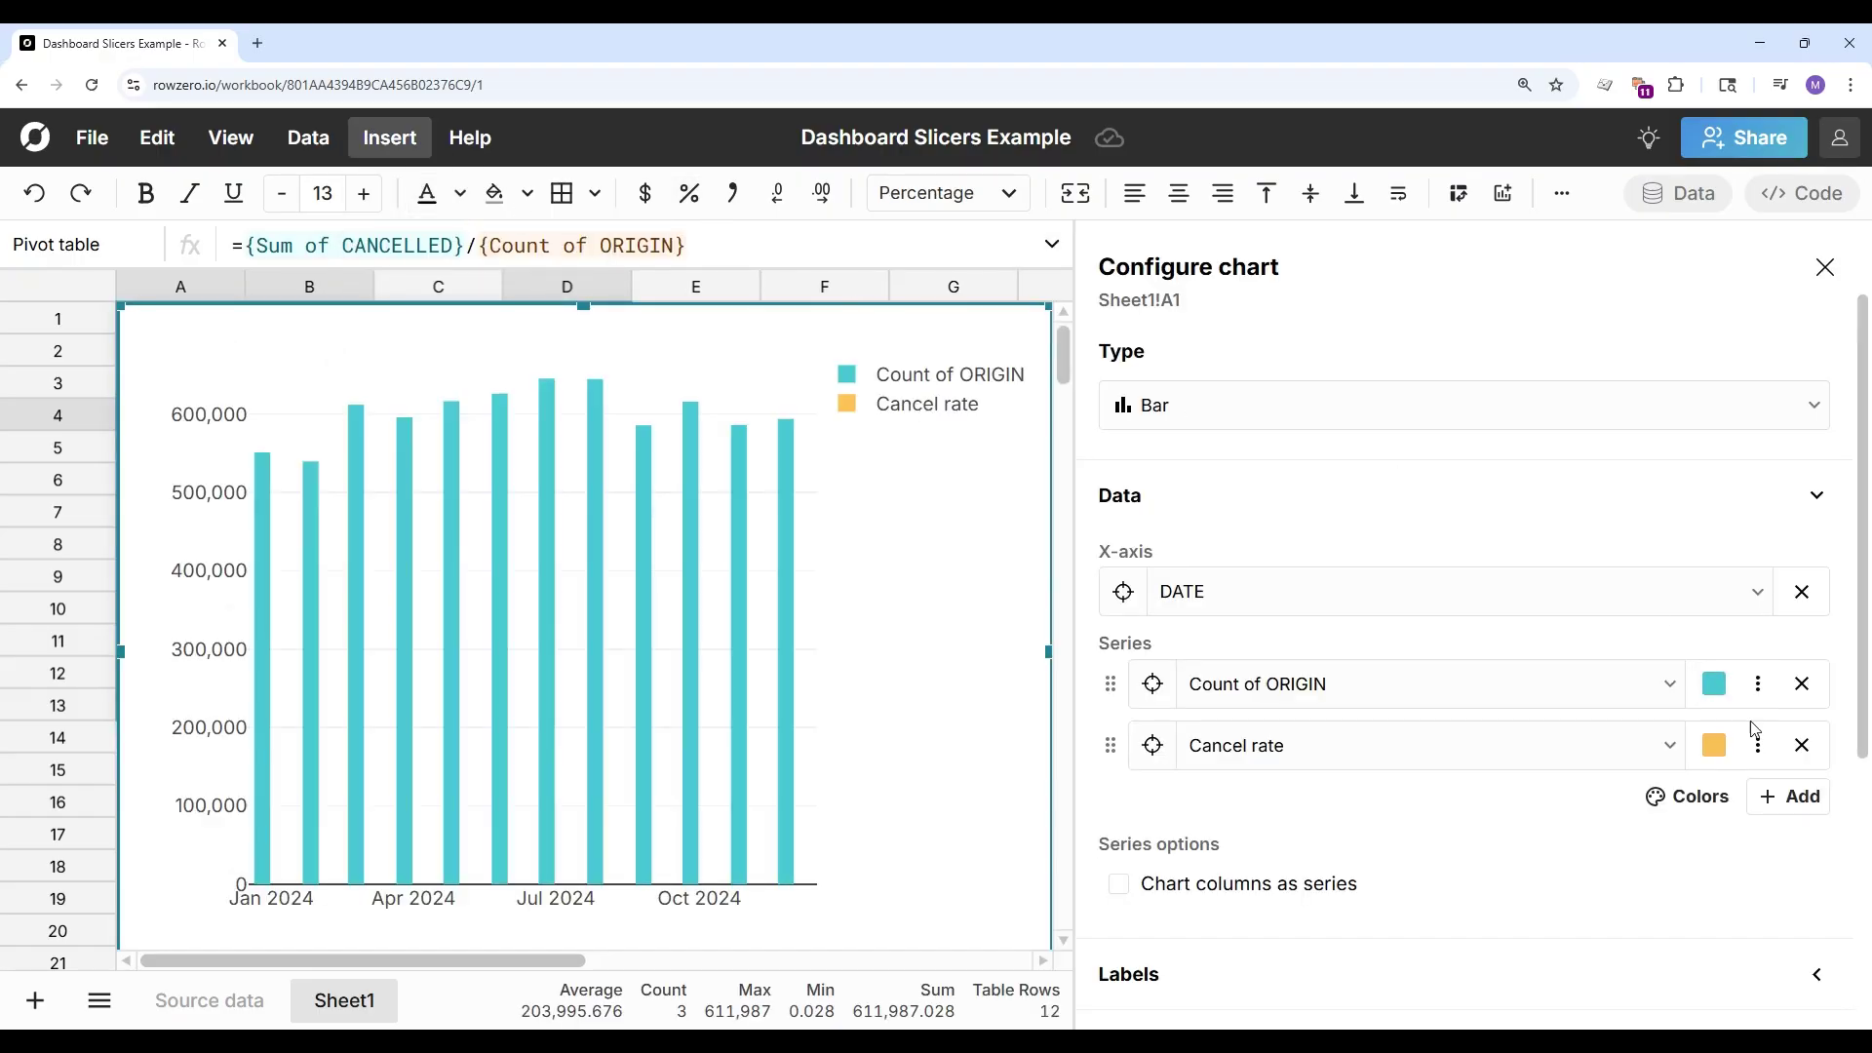
# Plot the chart's Cancel rate series as a line on the right axis.
pyautogui.click(1758, 745)
pyautogui.click(1643, 485)
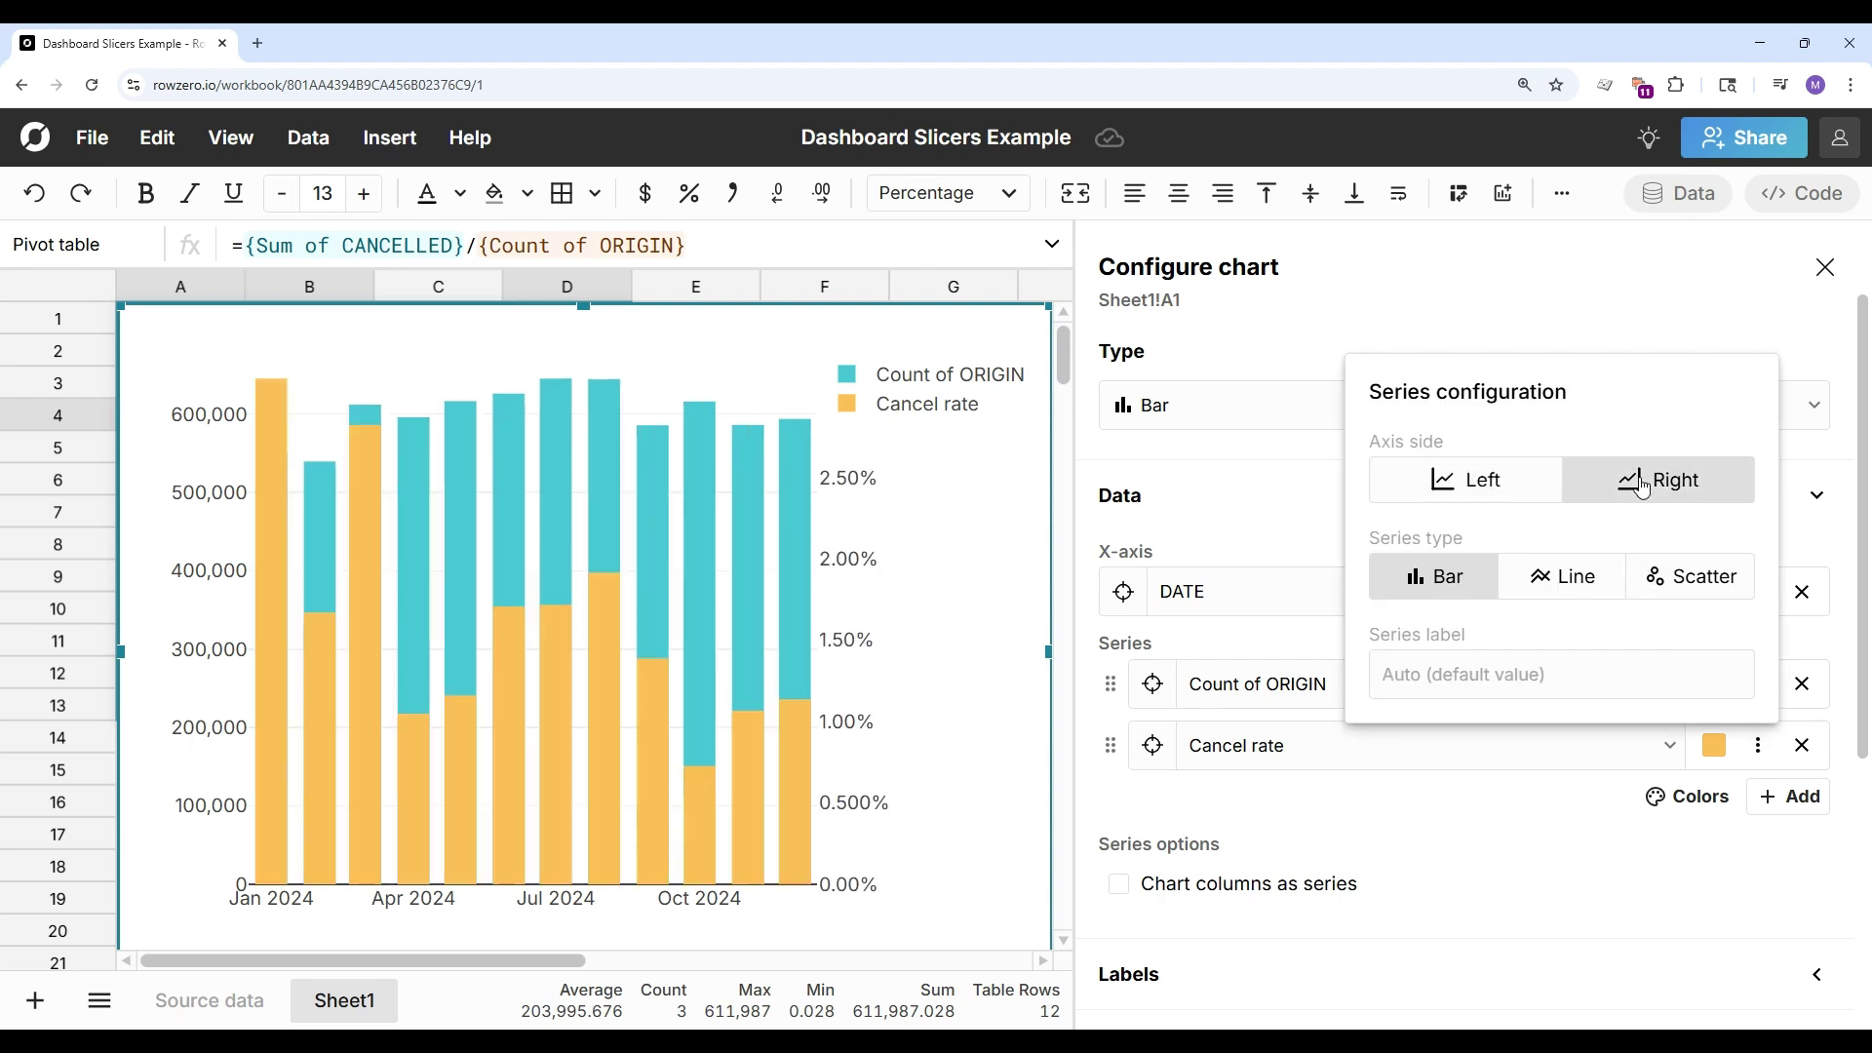
pyautogui.click(1594, 582)
pyautogui.click(1518, 815)
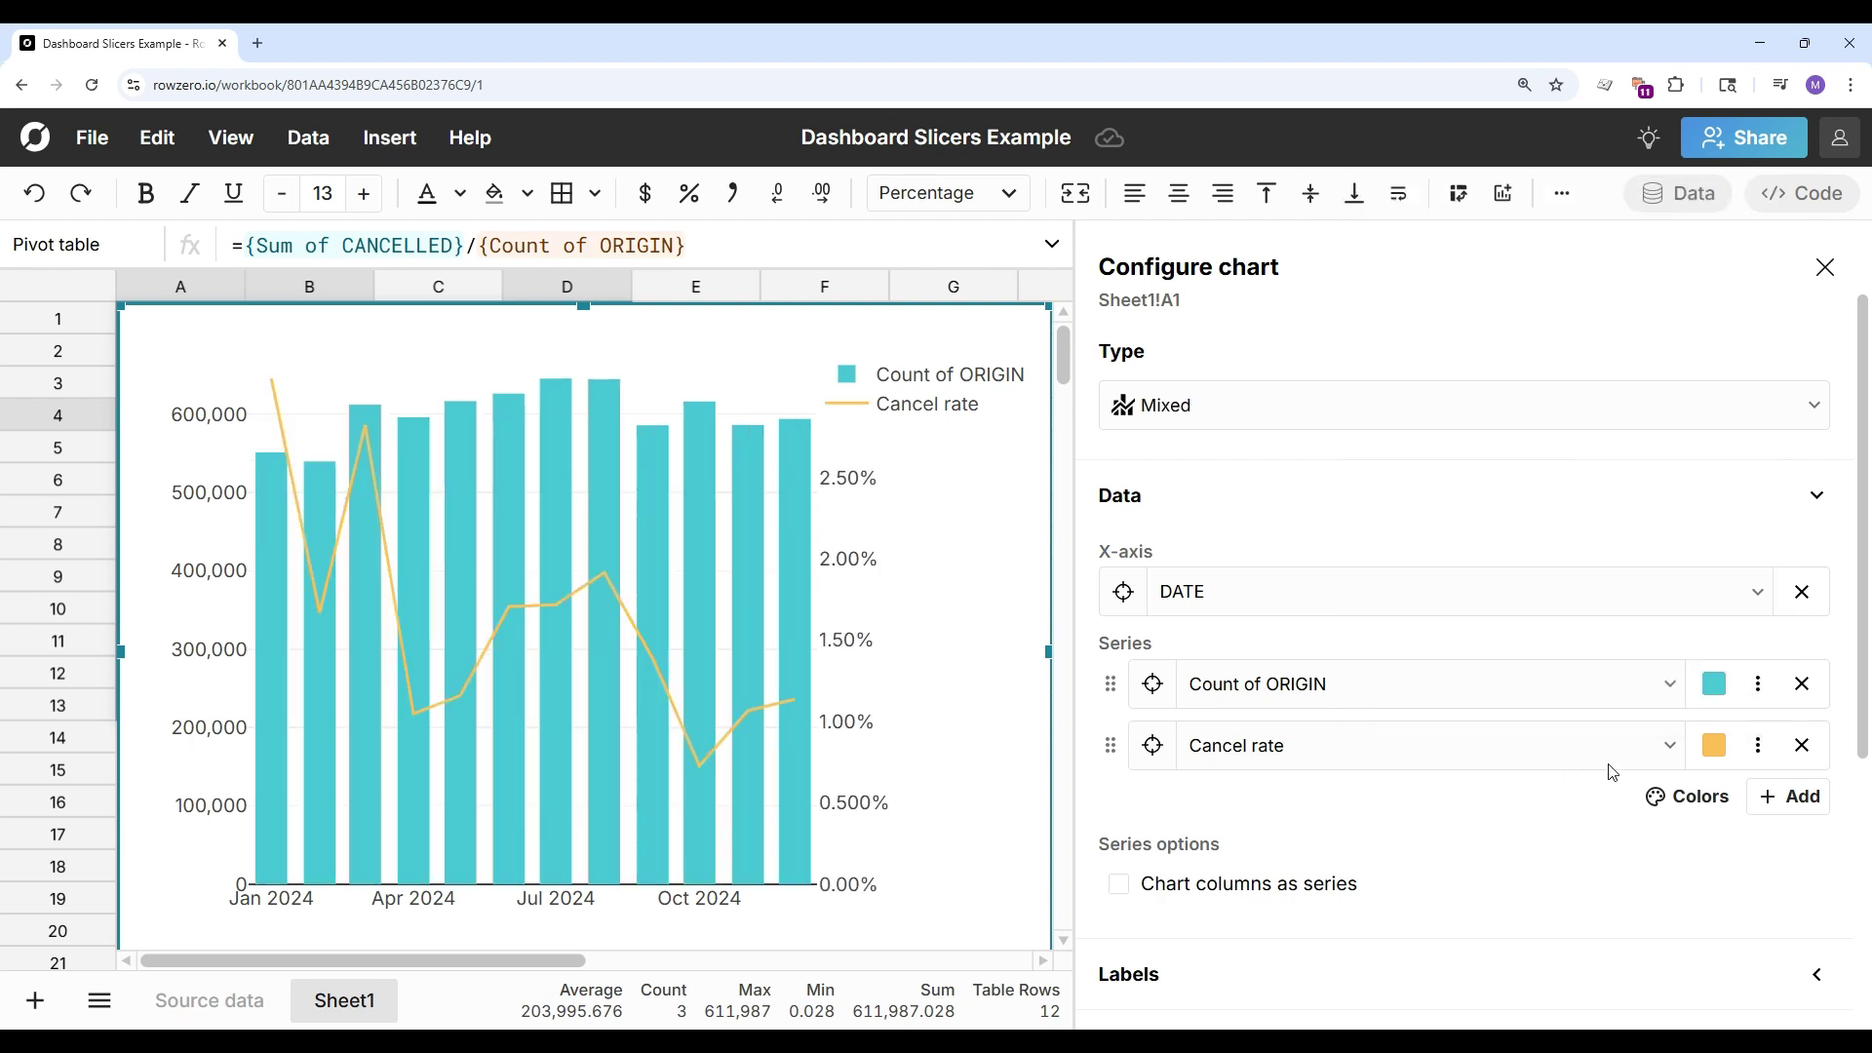
# Label the chart's Count of ORIGIN series "Total Flights" and finish configuring the chart.
pyautogui.click(1758, 683)
pyautogui.click(1570, 611)
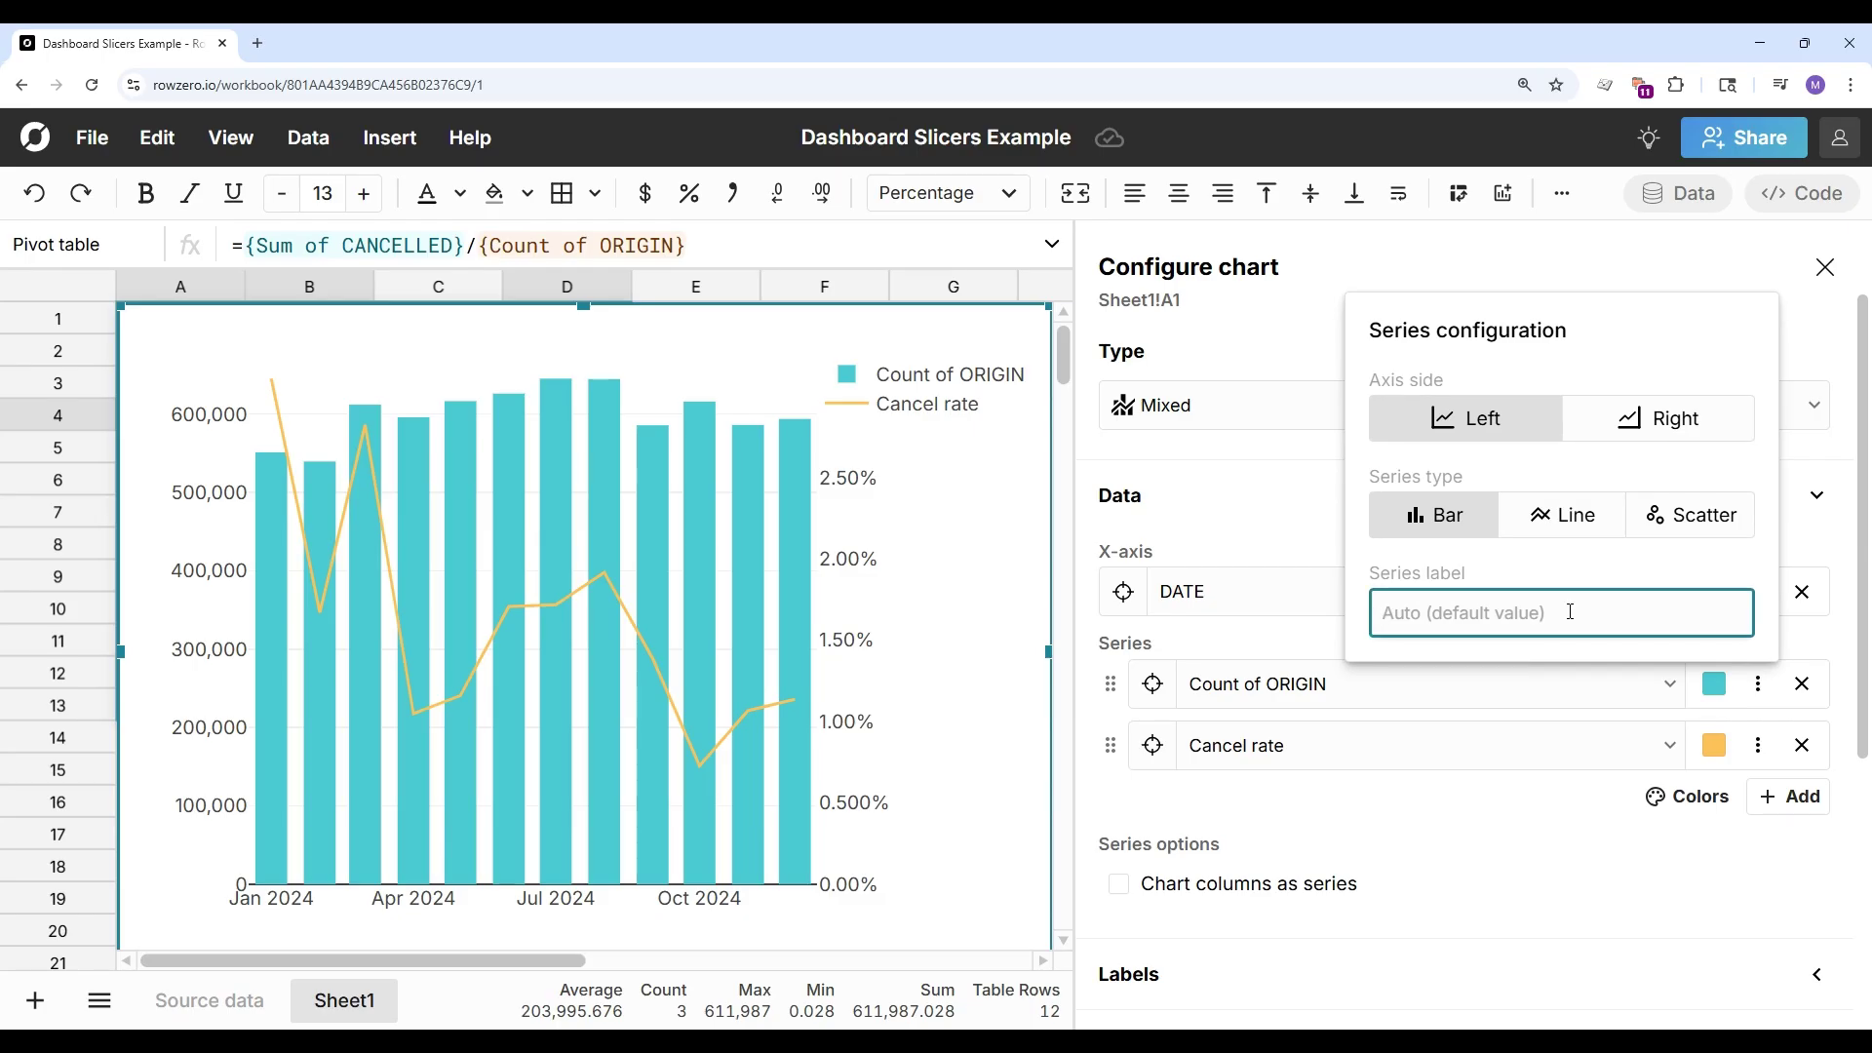
pyautogui.write('Total Fl')
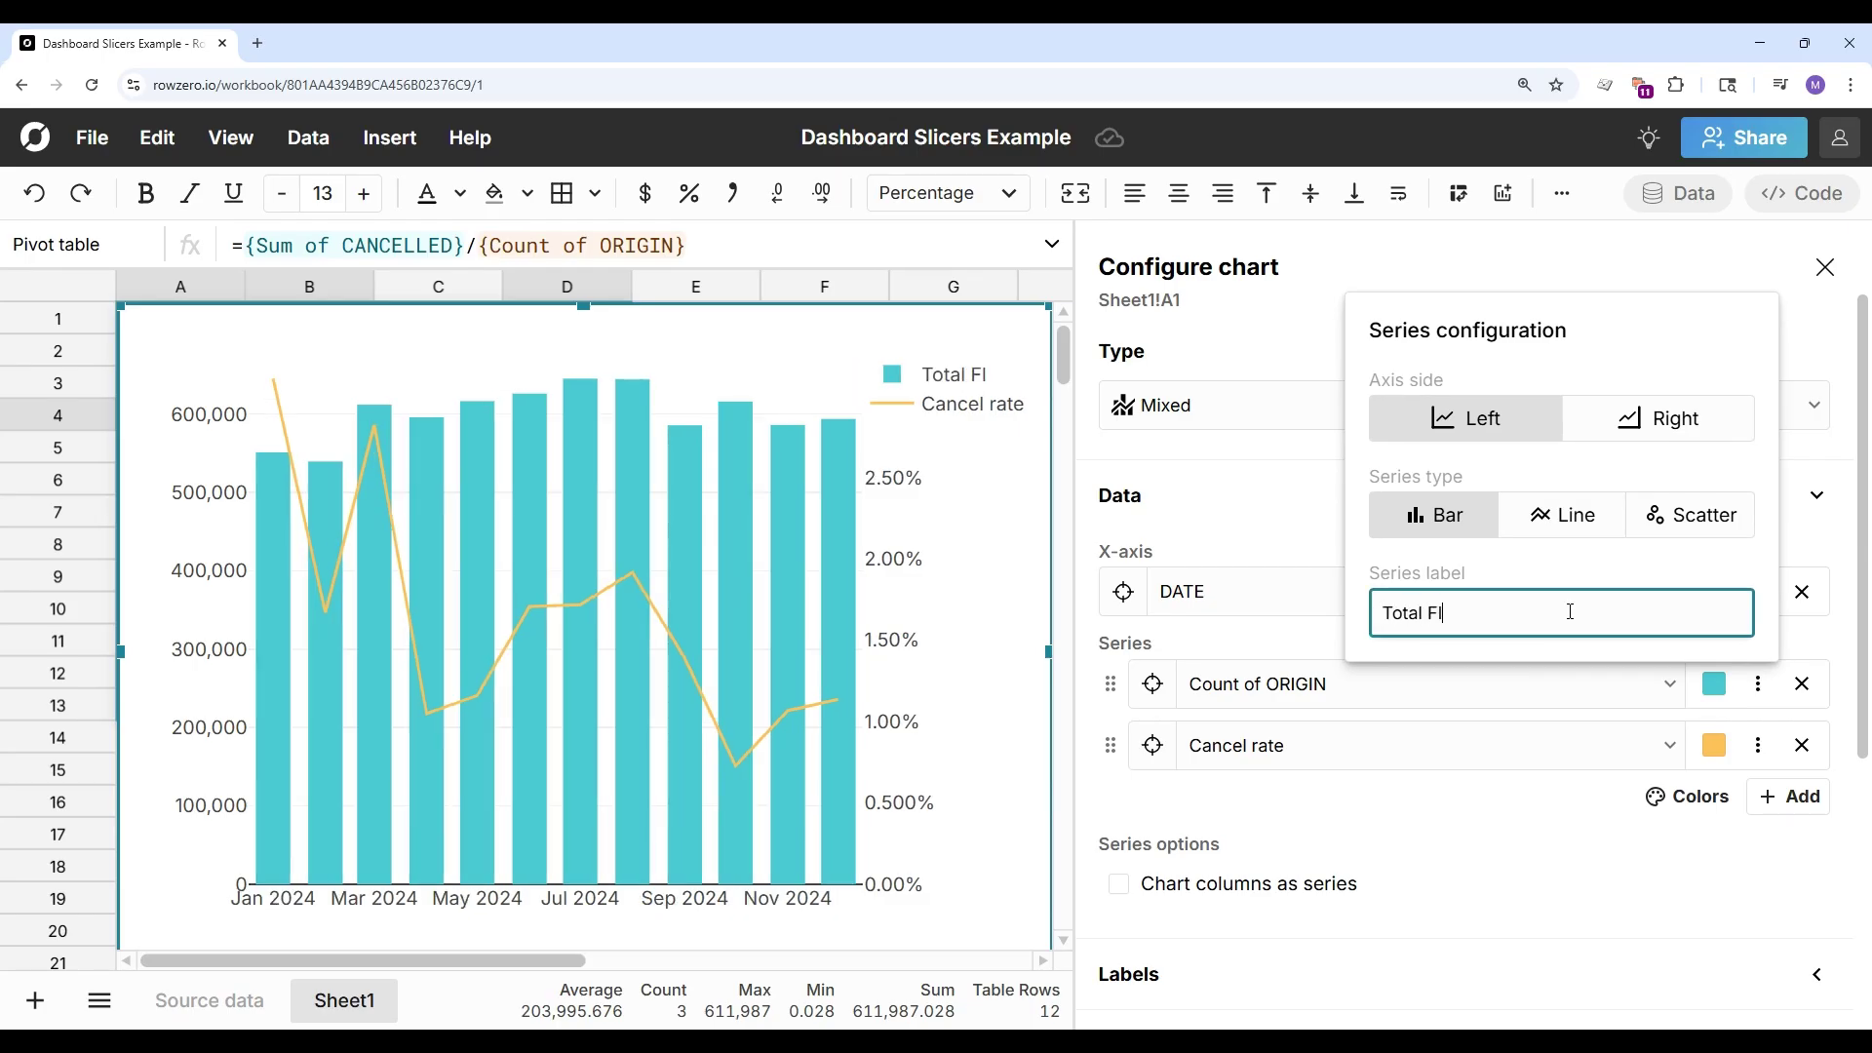
pyautogui.write('ights')
pyautogui.click(1623, 252)
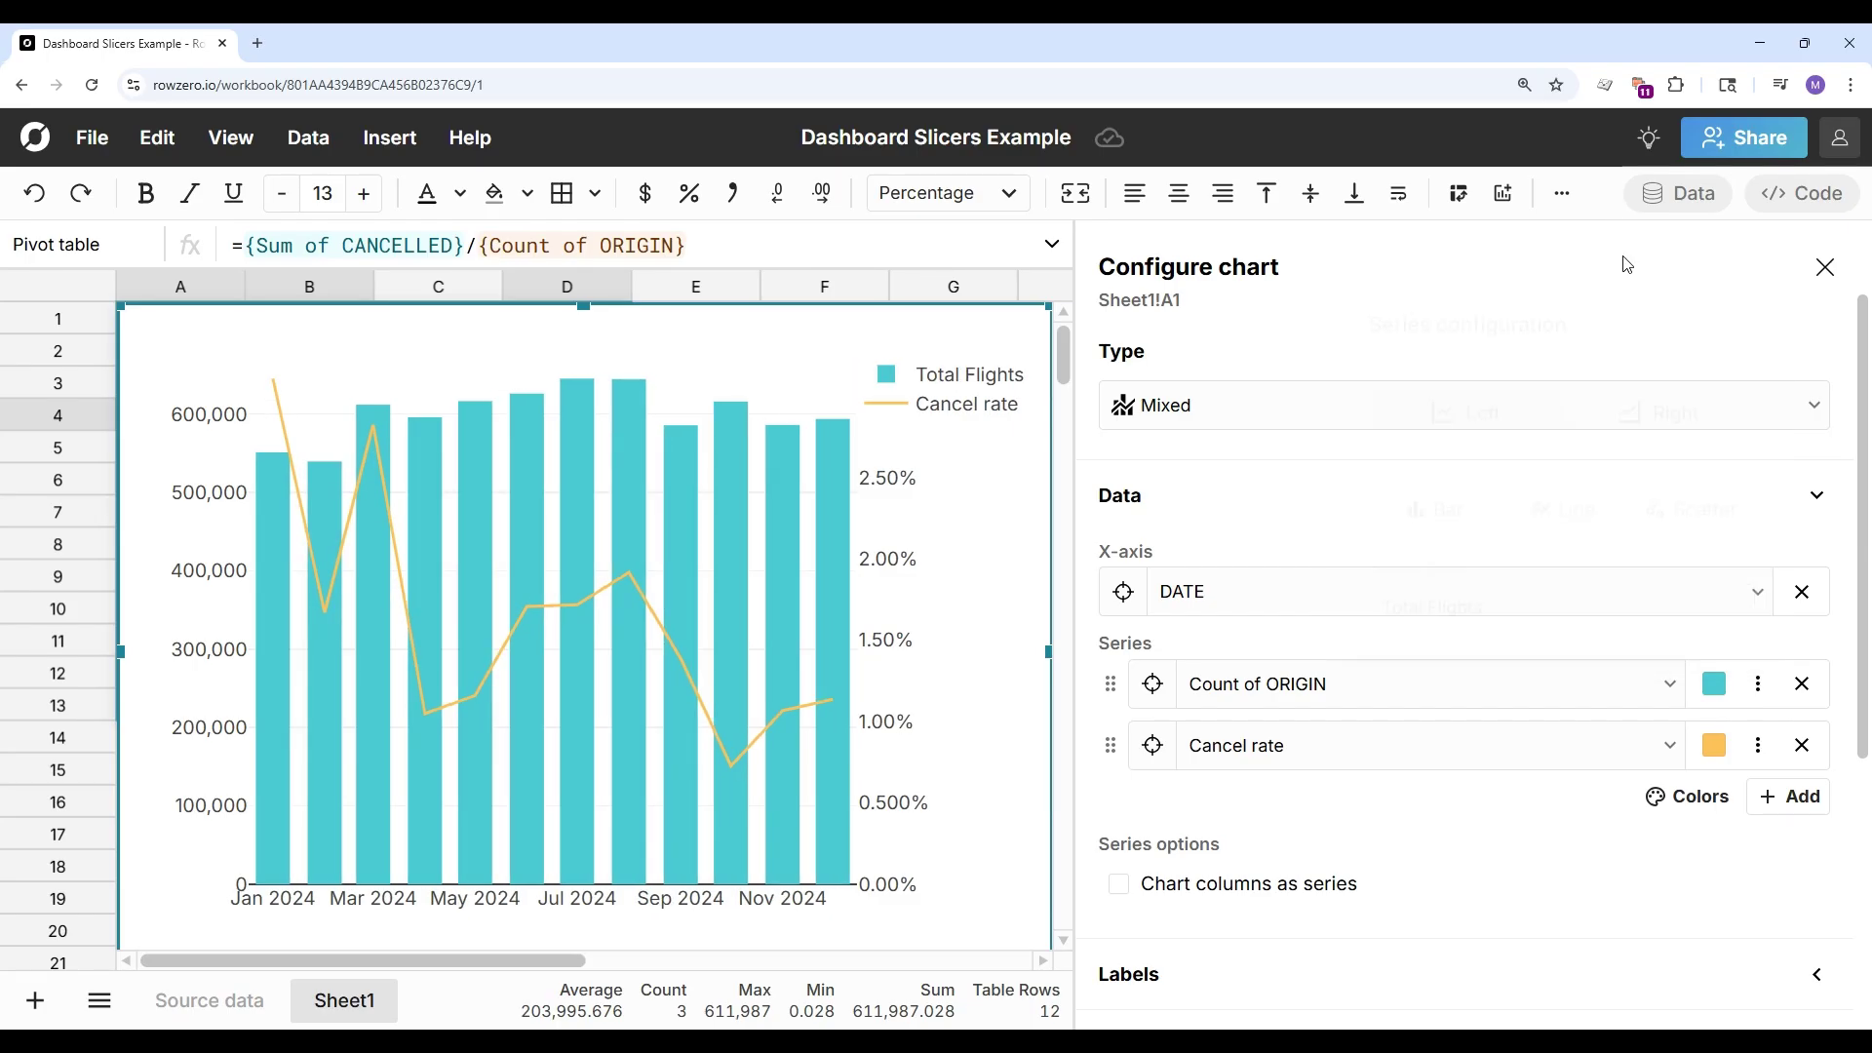
pyautogui.click(1821, 267)
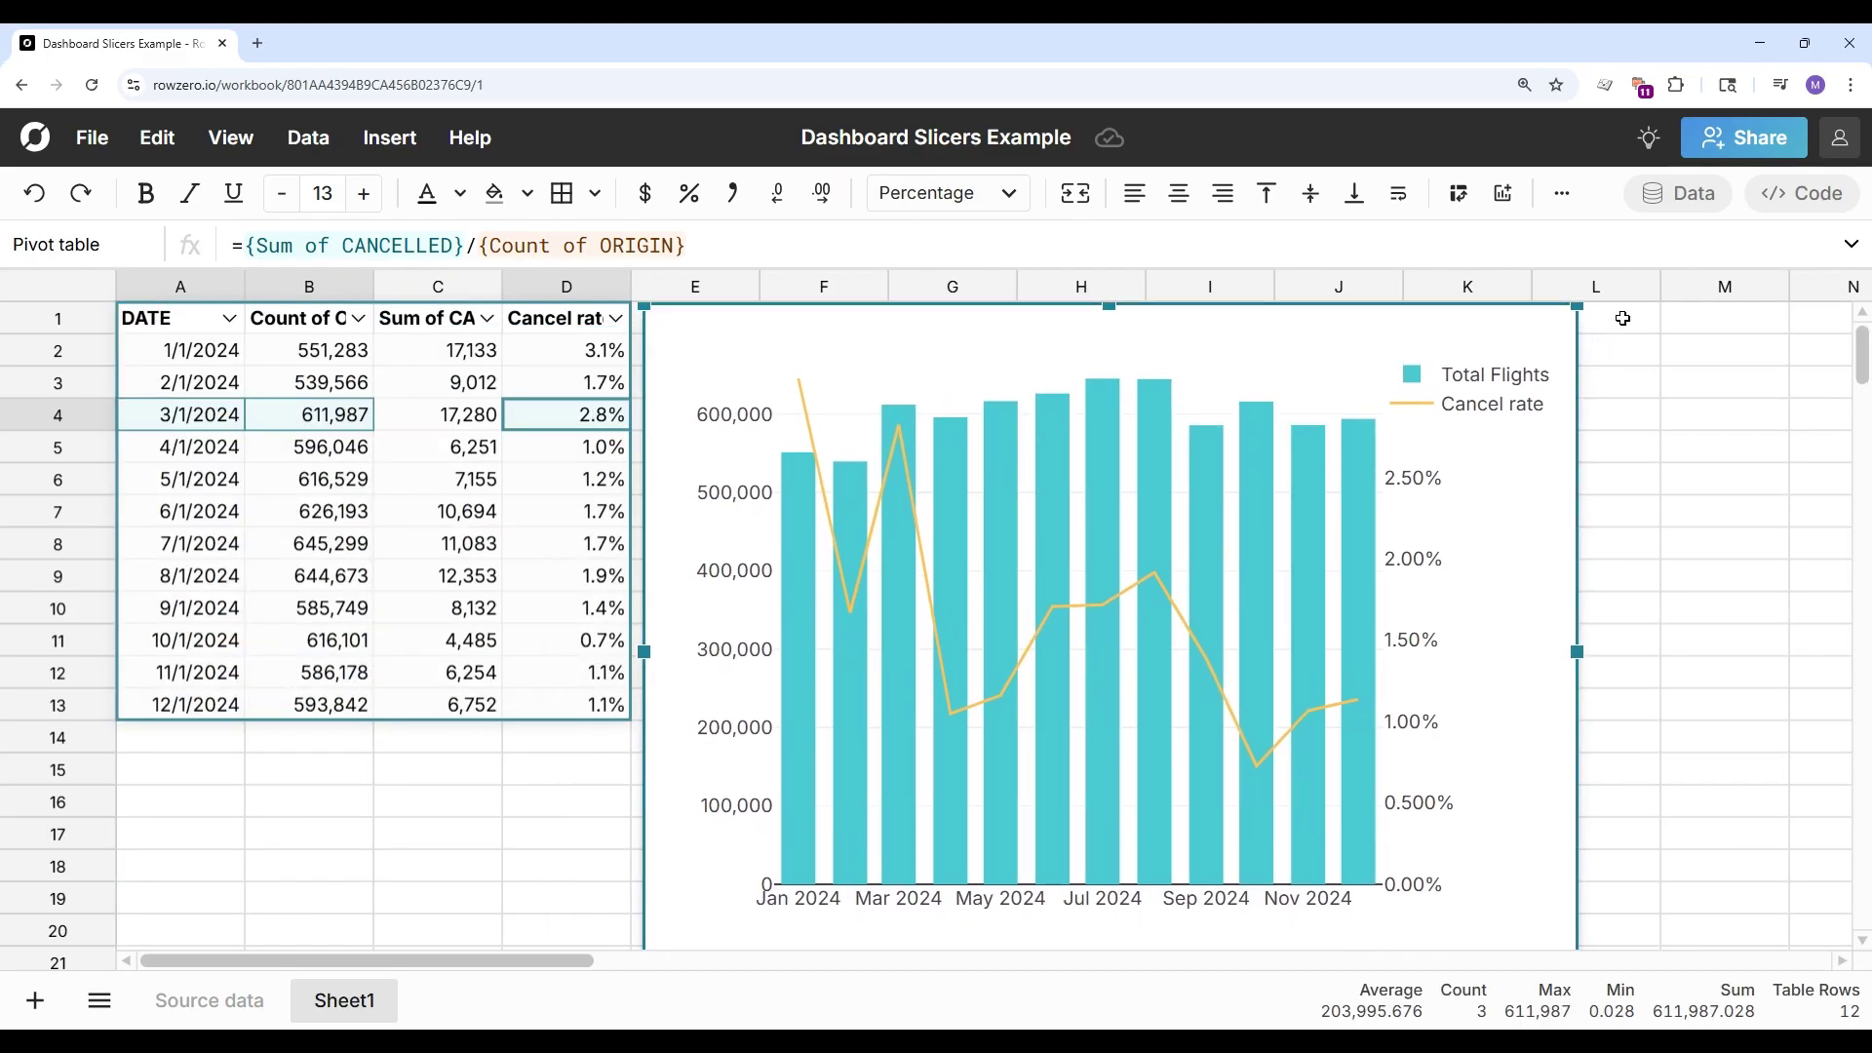
# Shrink the chart and place it beside the pivot table, extending its height to about row 13.
pyautogui.moveTo(1585, 309); pyautogui.dragTo(1395, 682)
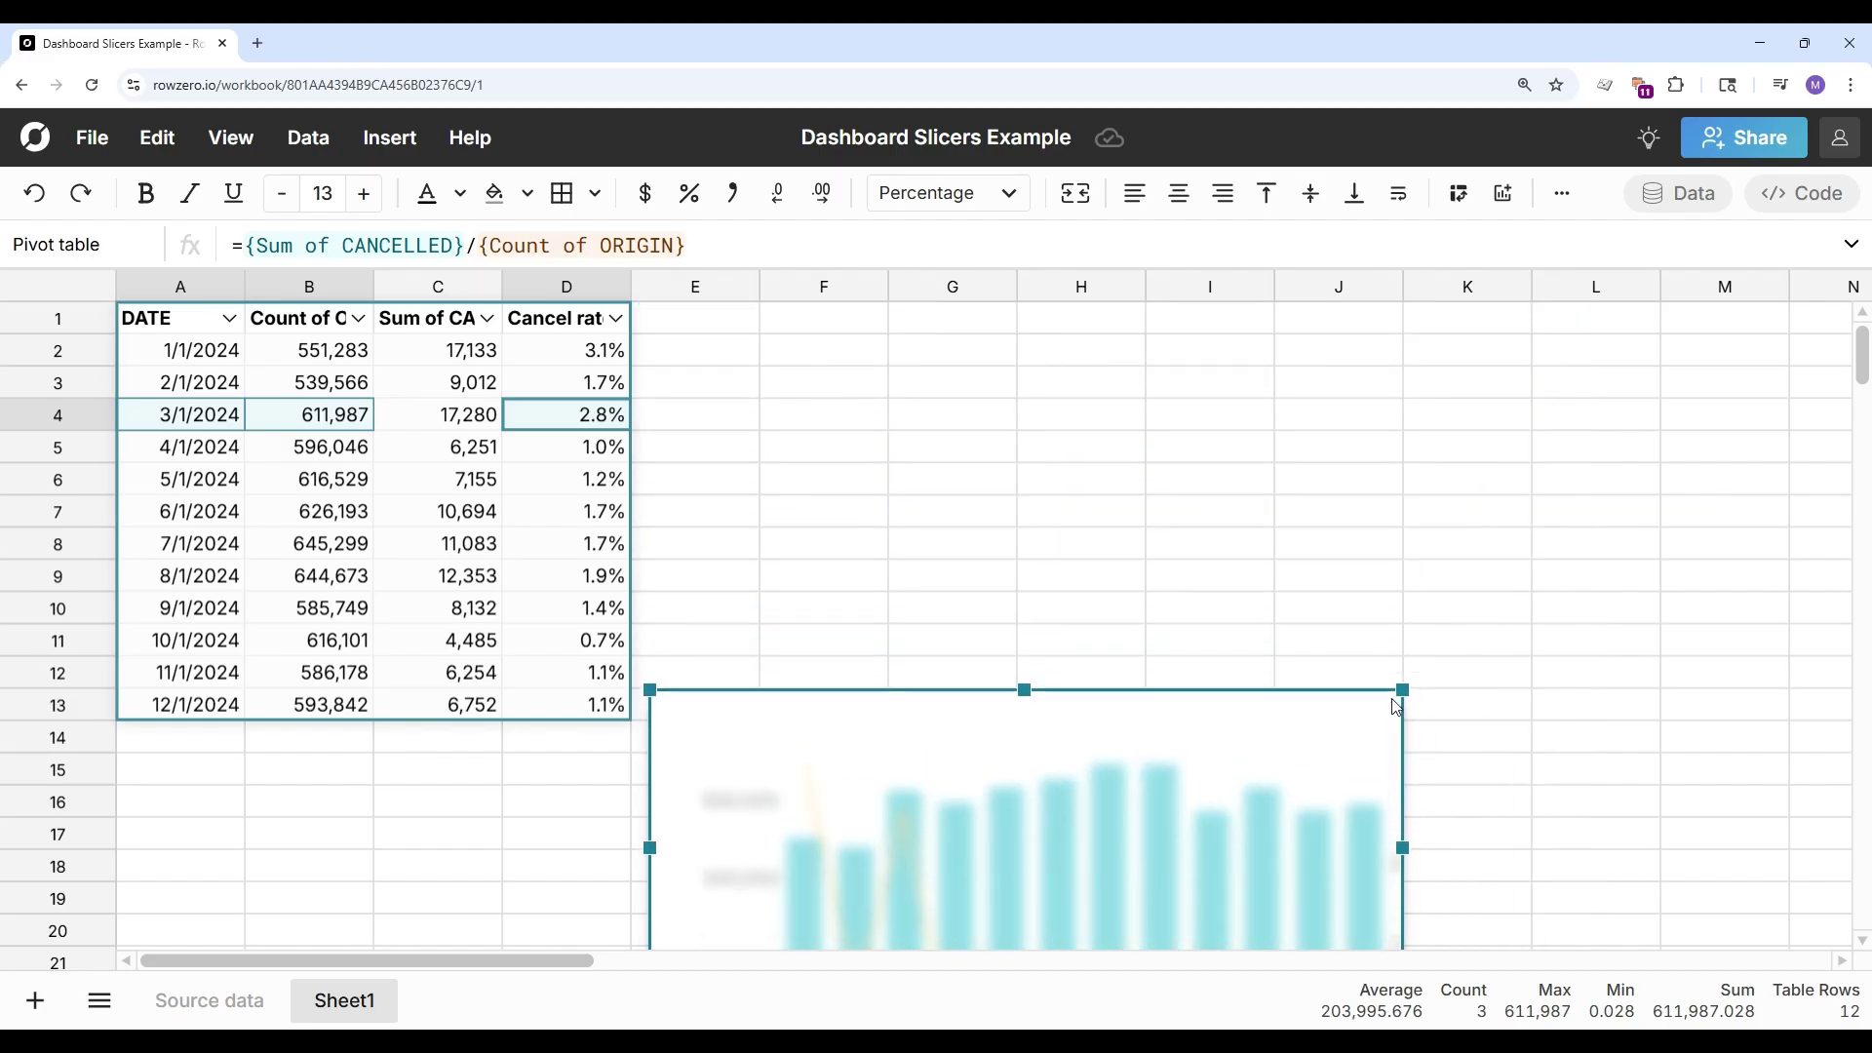
pyautogui.moveTo(1273, 833); pyautogui.dragTo(1263, 485)
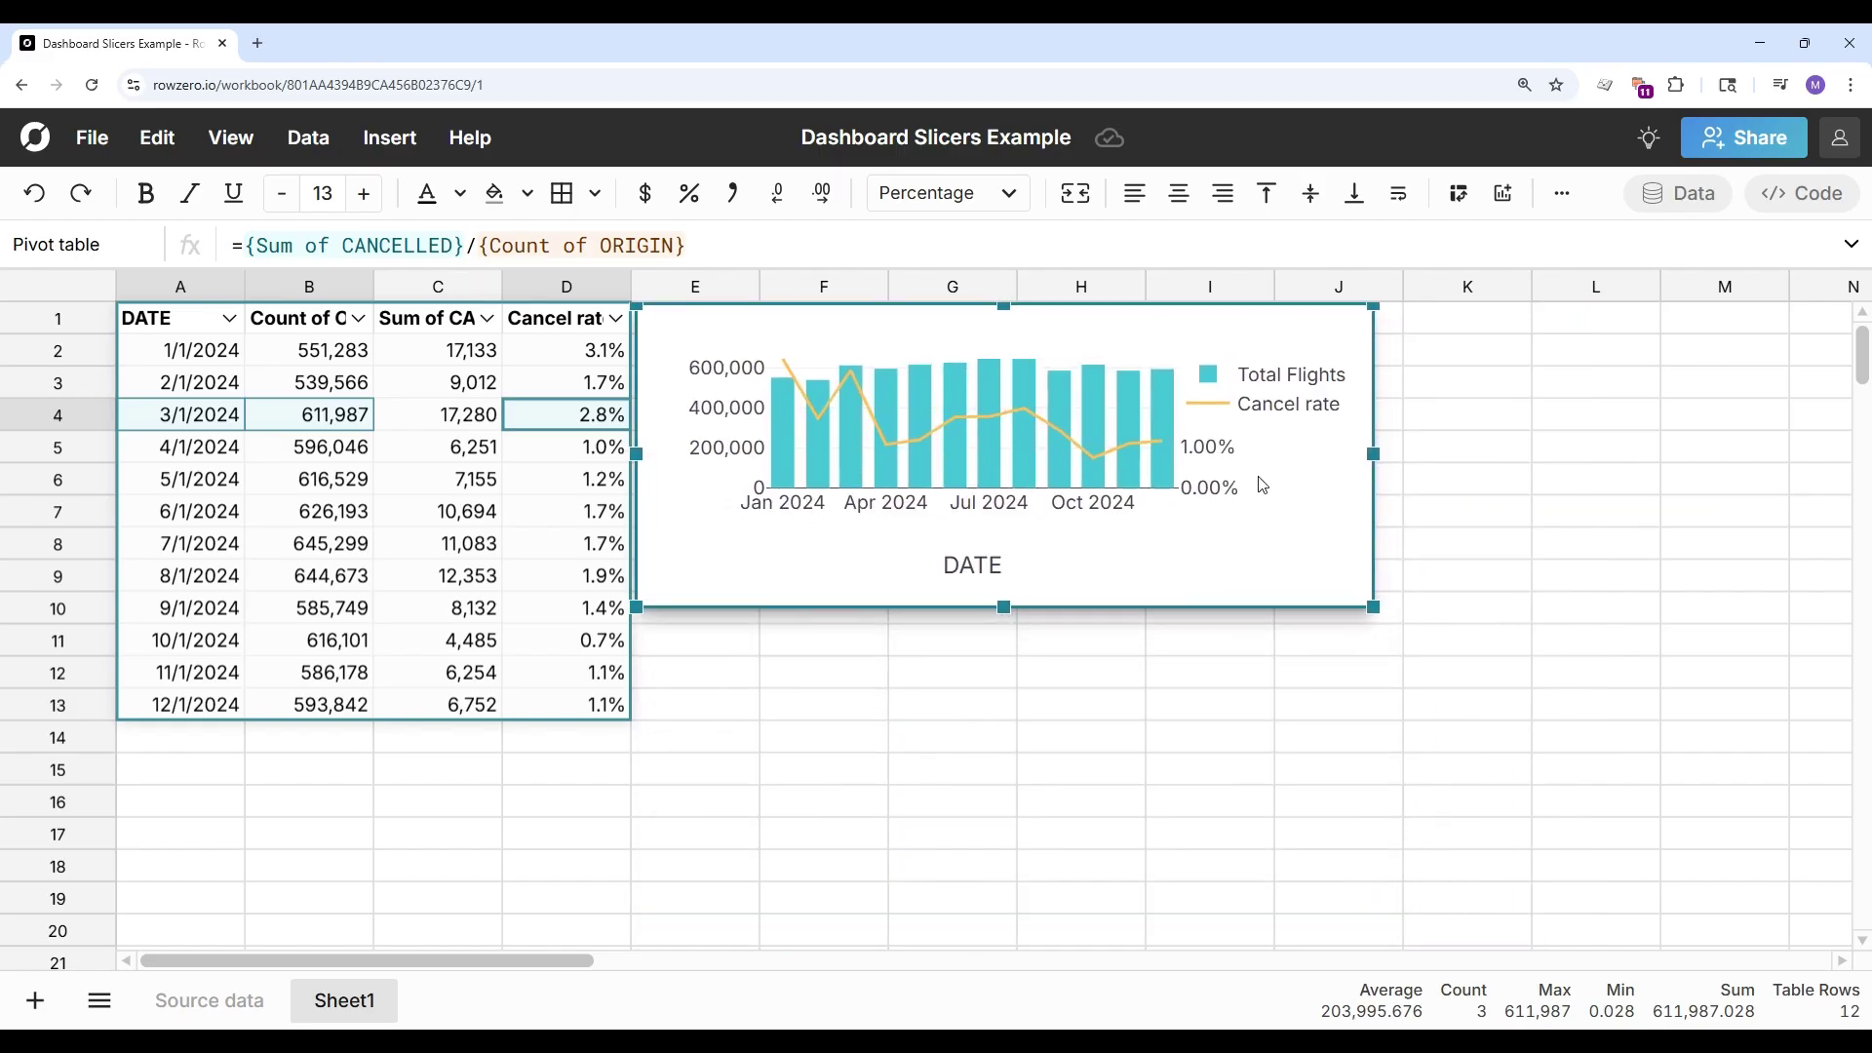
pyautogui.moveTo(1005, 612); pyautogui.dragTo(994, 706)
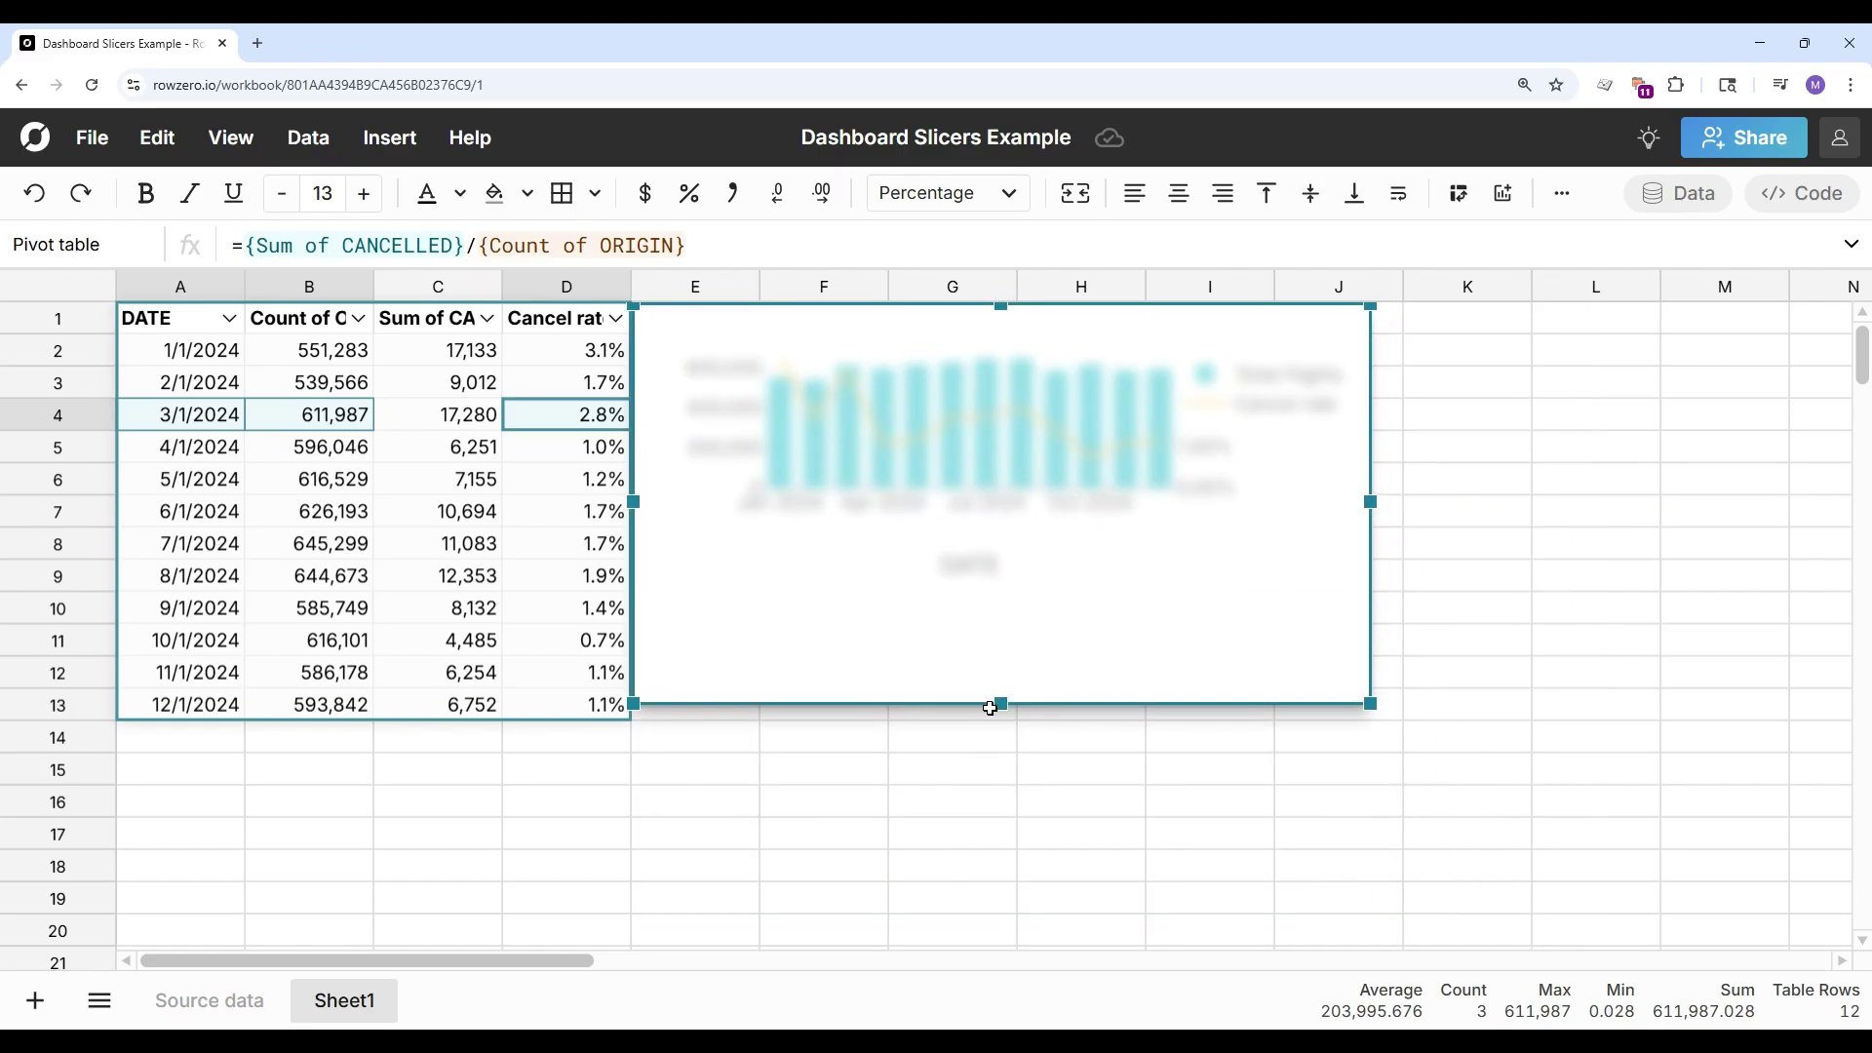
# Duplicate the pivot table to cell A15 and delete the Cancel rate column from the copy.
pyautogui.click(320, 450)
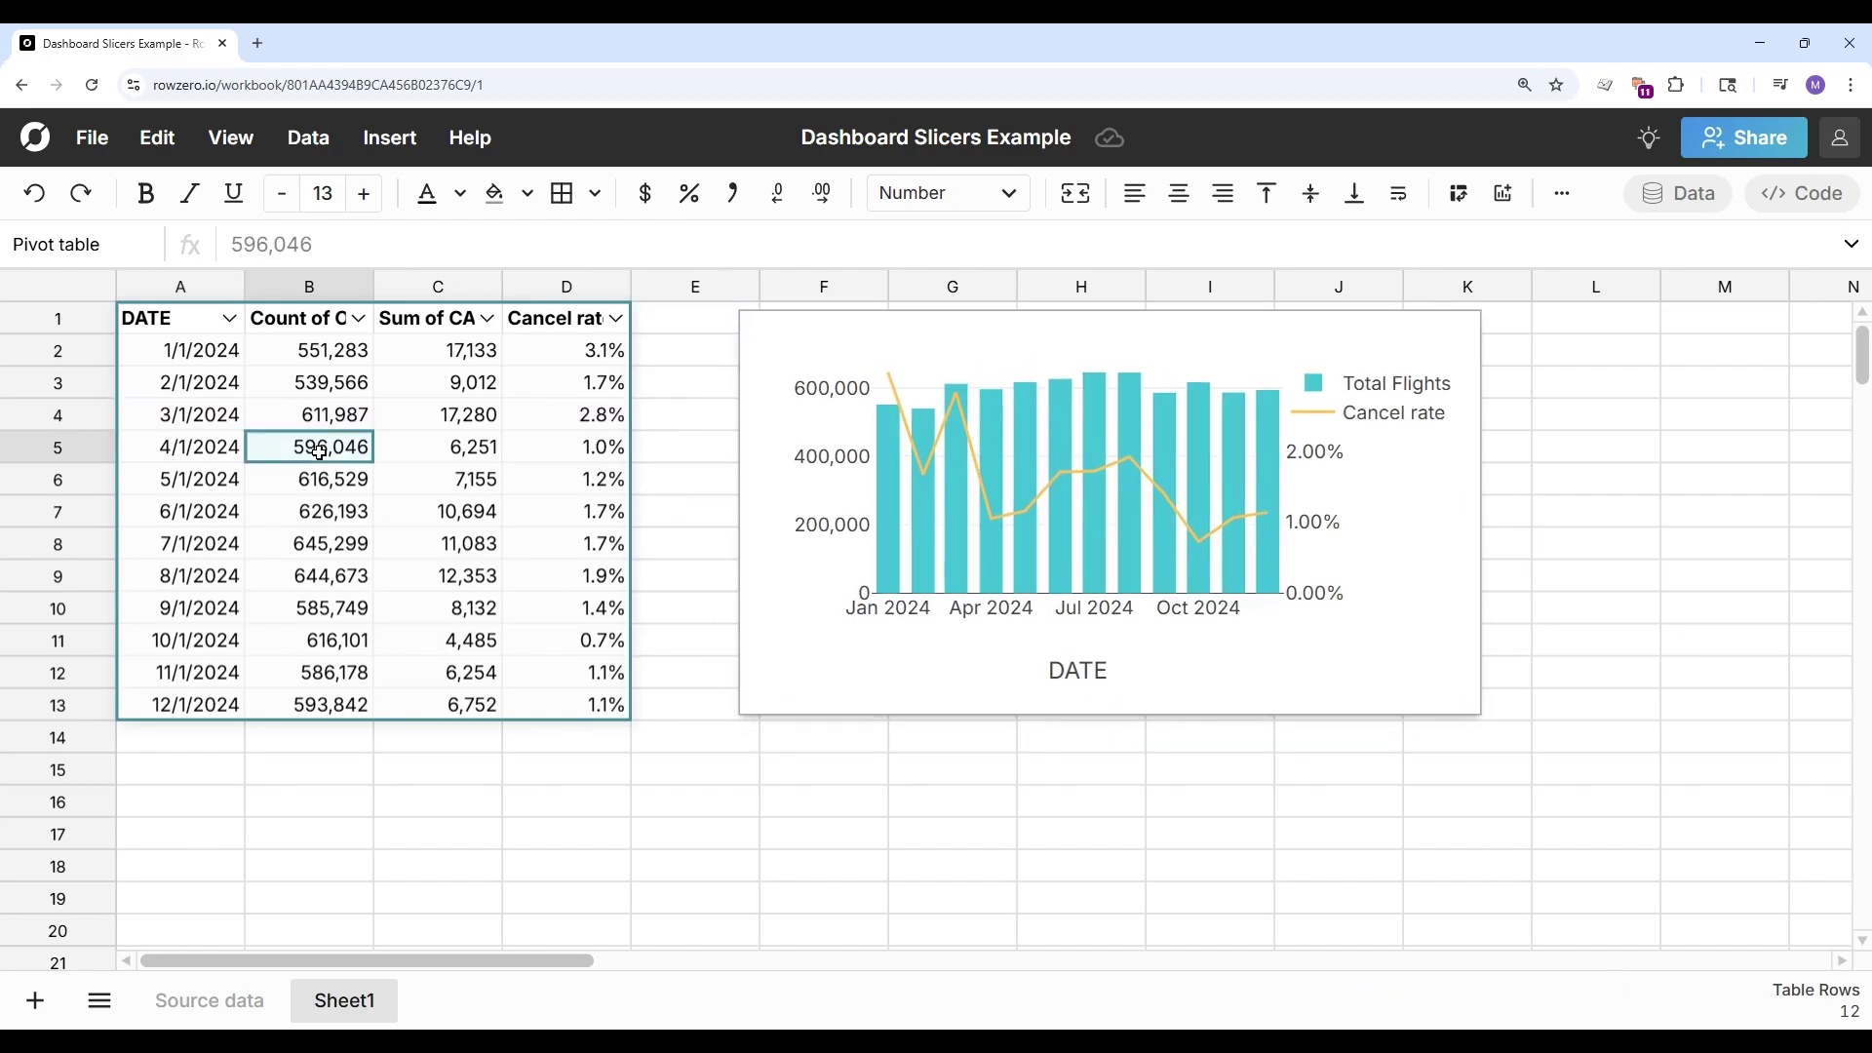
pyautogui.rightClick(319, 451)
pyautogui.click(433, 610)
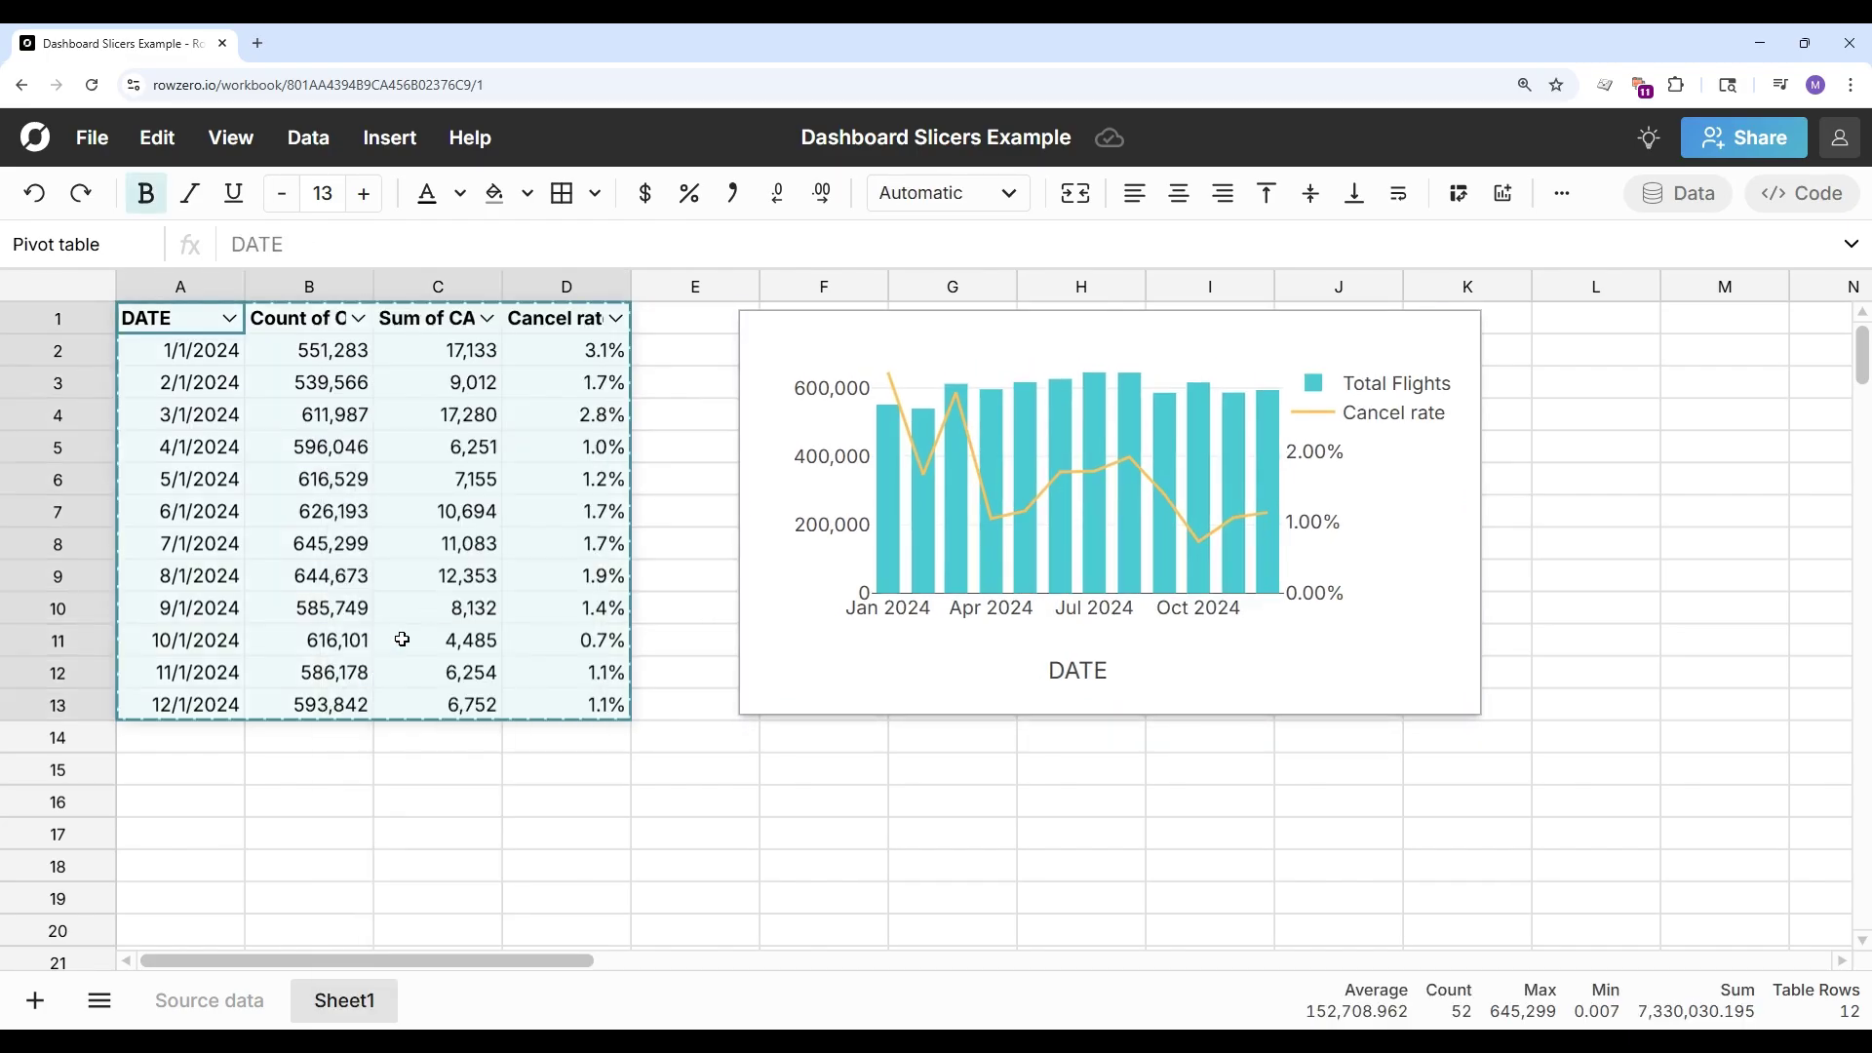
pyautogui.click(191, 777)
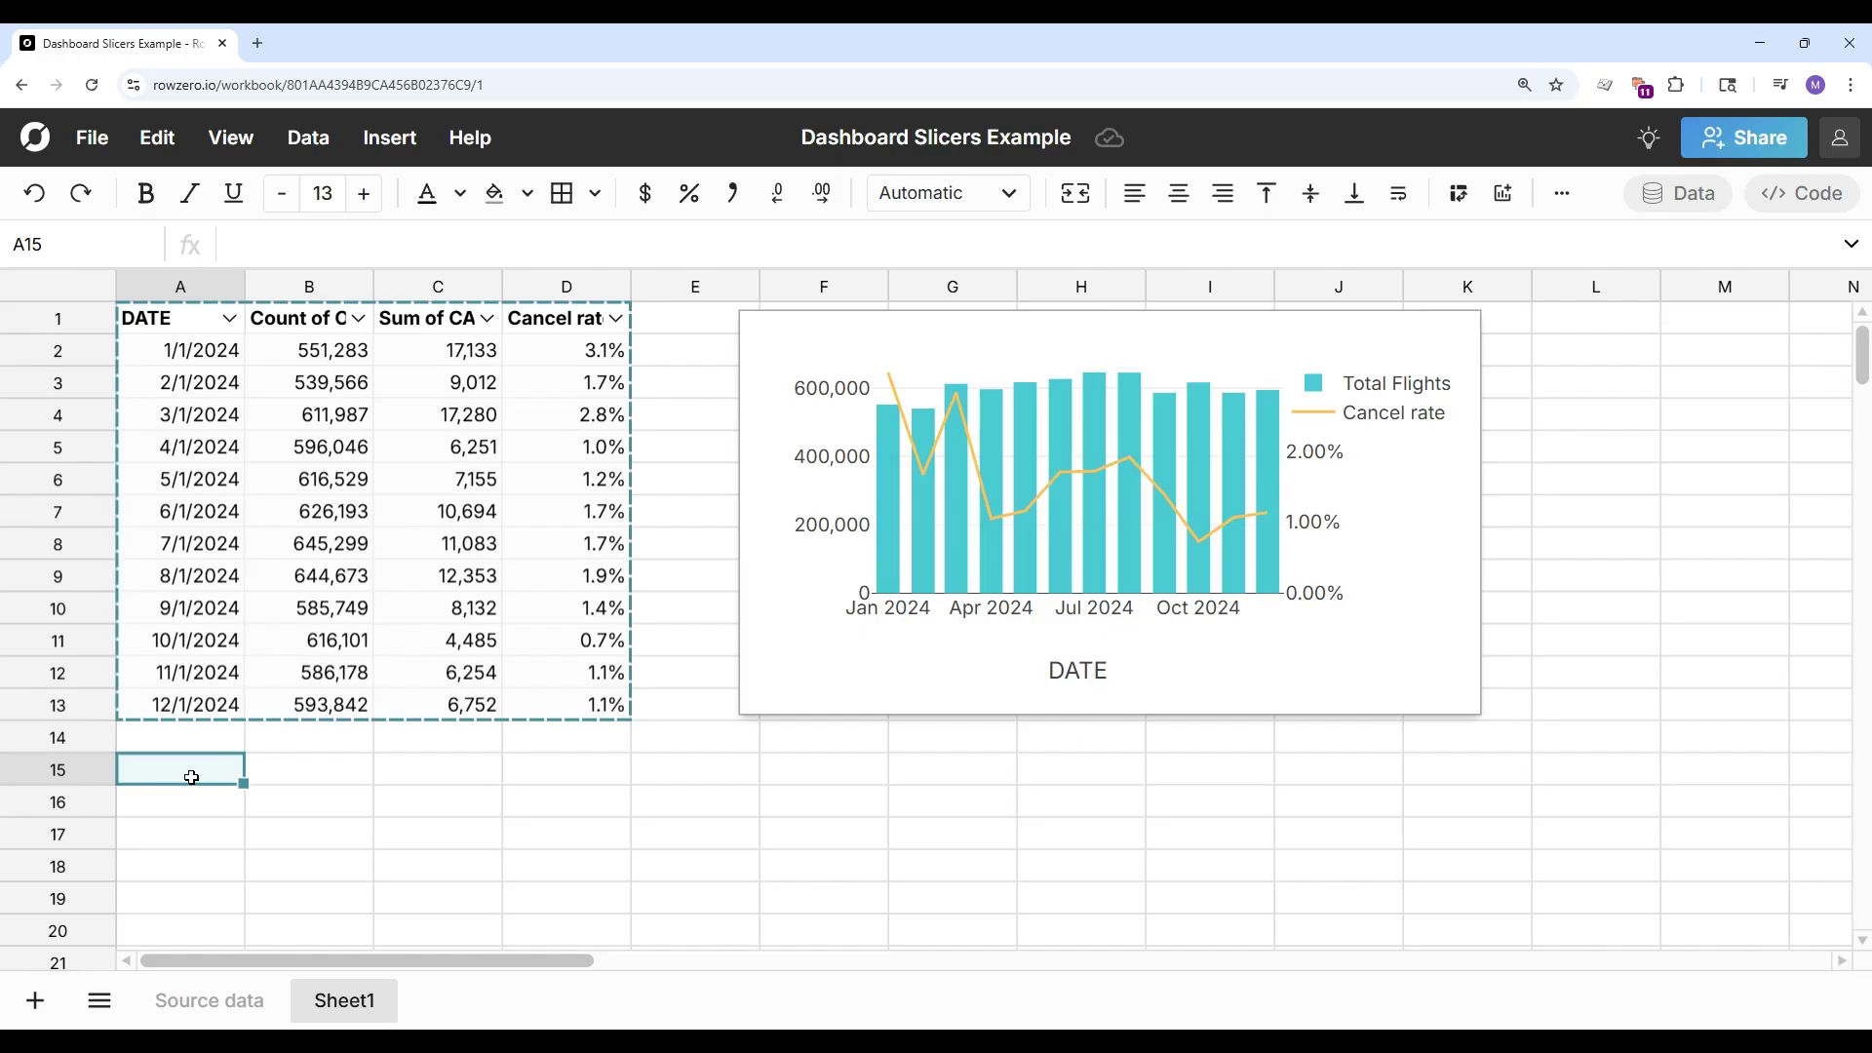
pyautogui.hotkey('ctrl', 'v')
pyautogui.click(606, 839)
pyautogui.press('Delete')
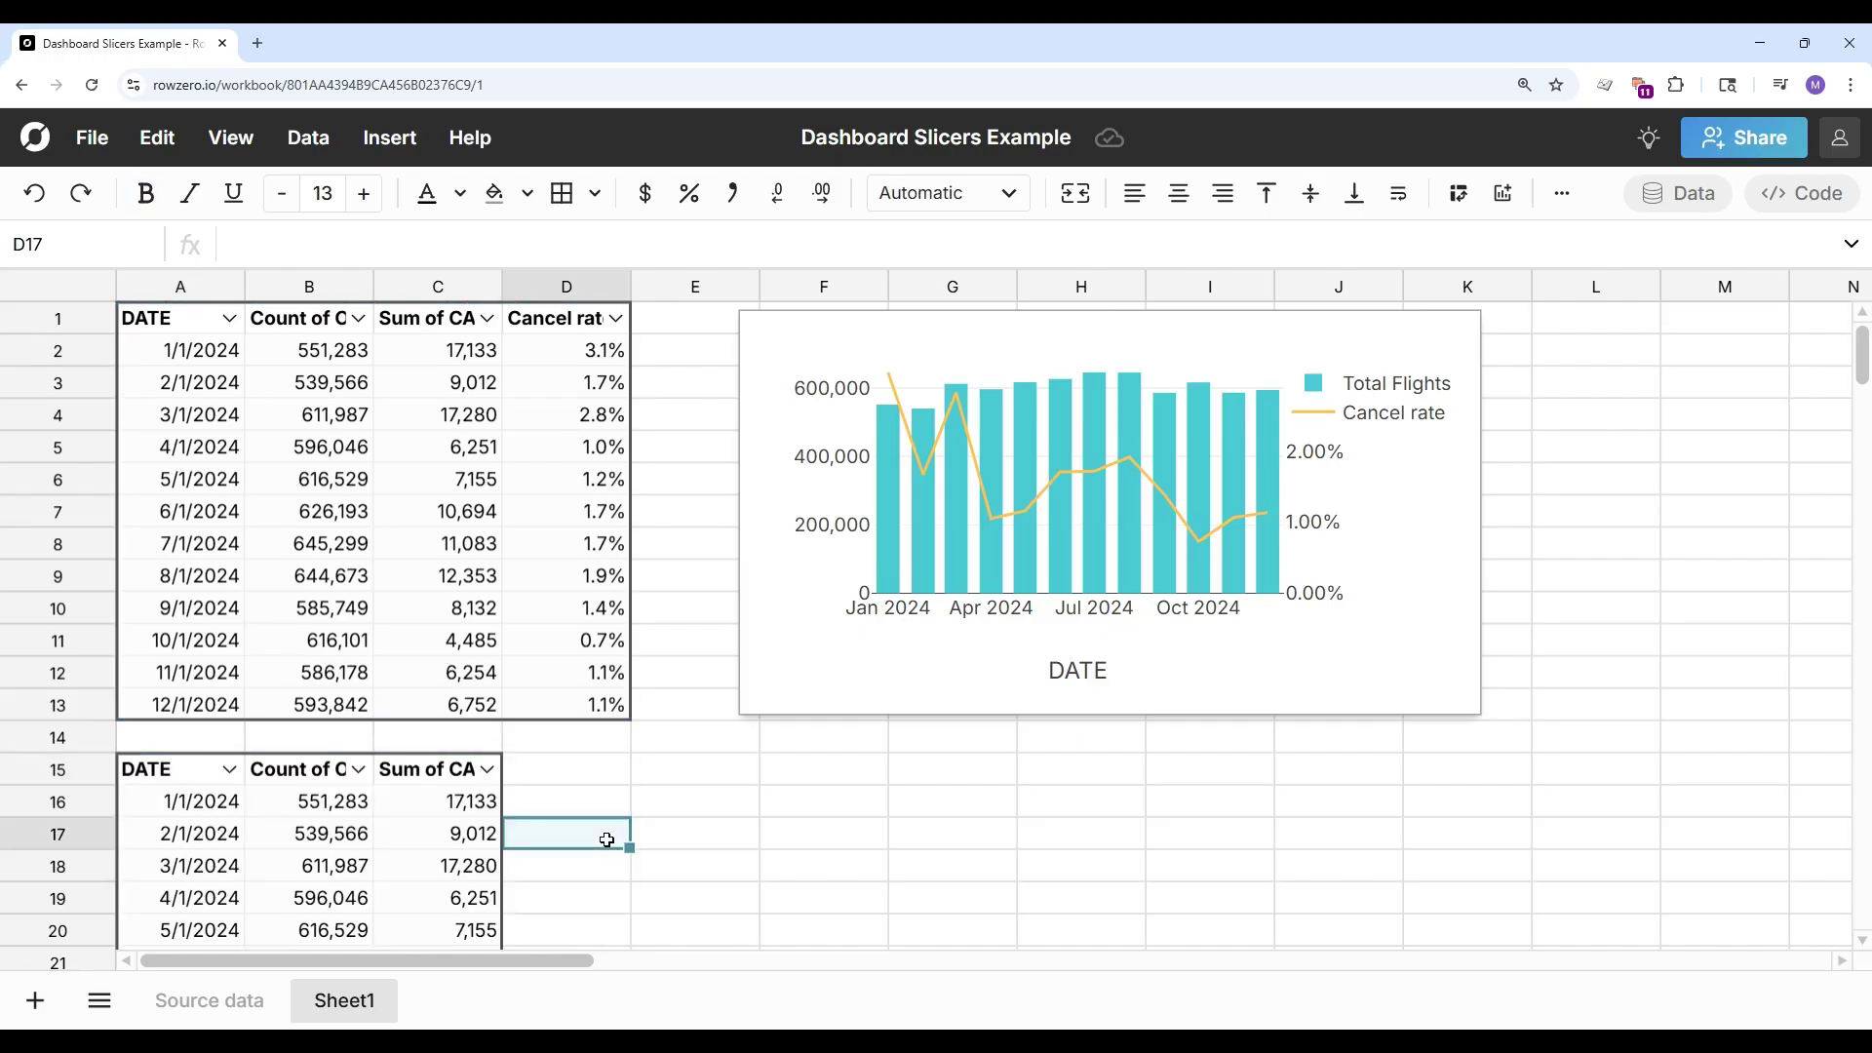
# Replace the CANCELLED value in the second pivot table with DELAY summarized as Average.
pyautogui.click(354, 824)
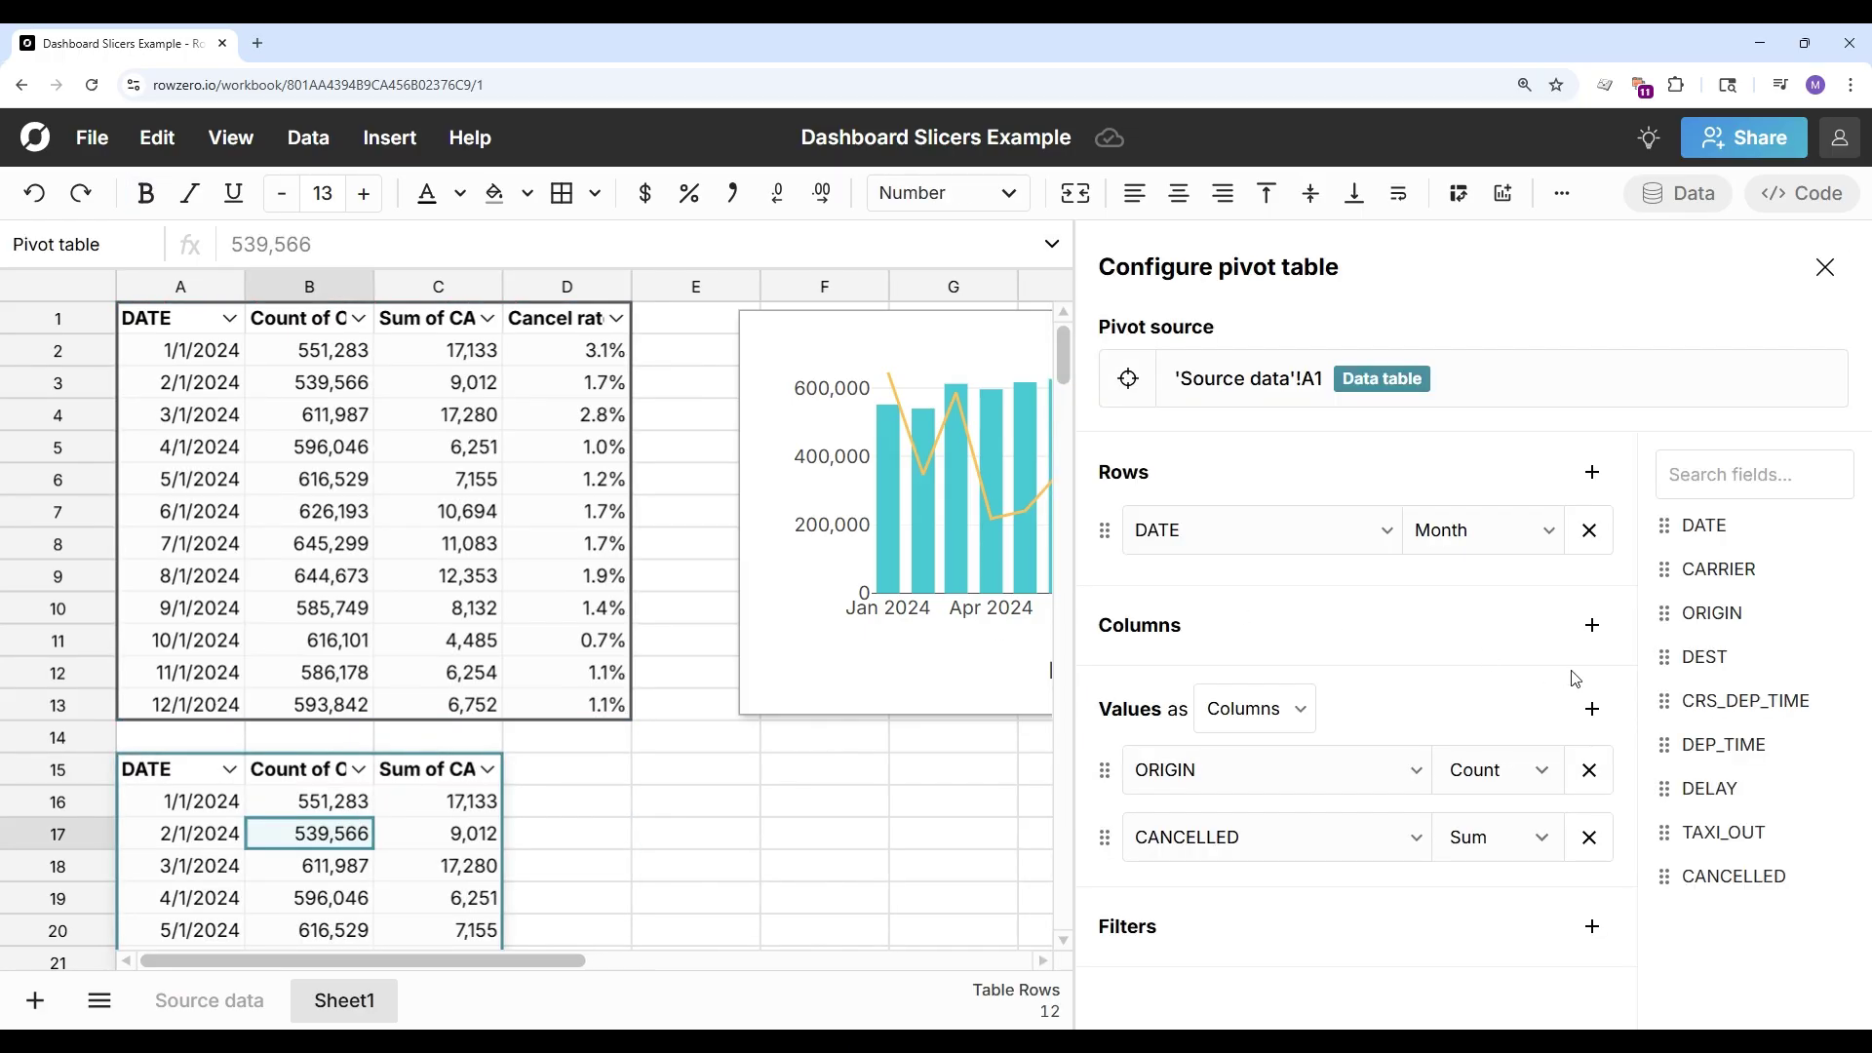
pyautogui.click(1590, 842)
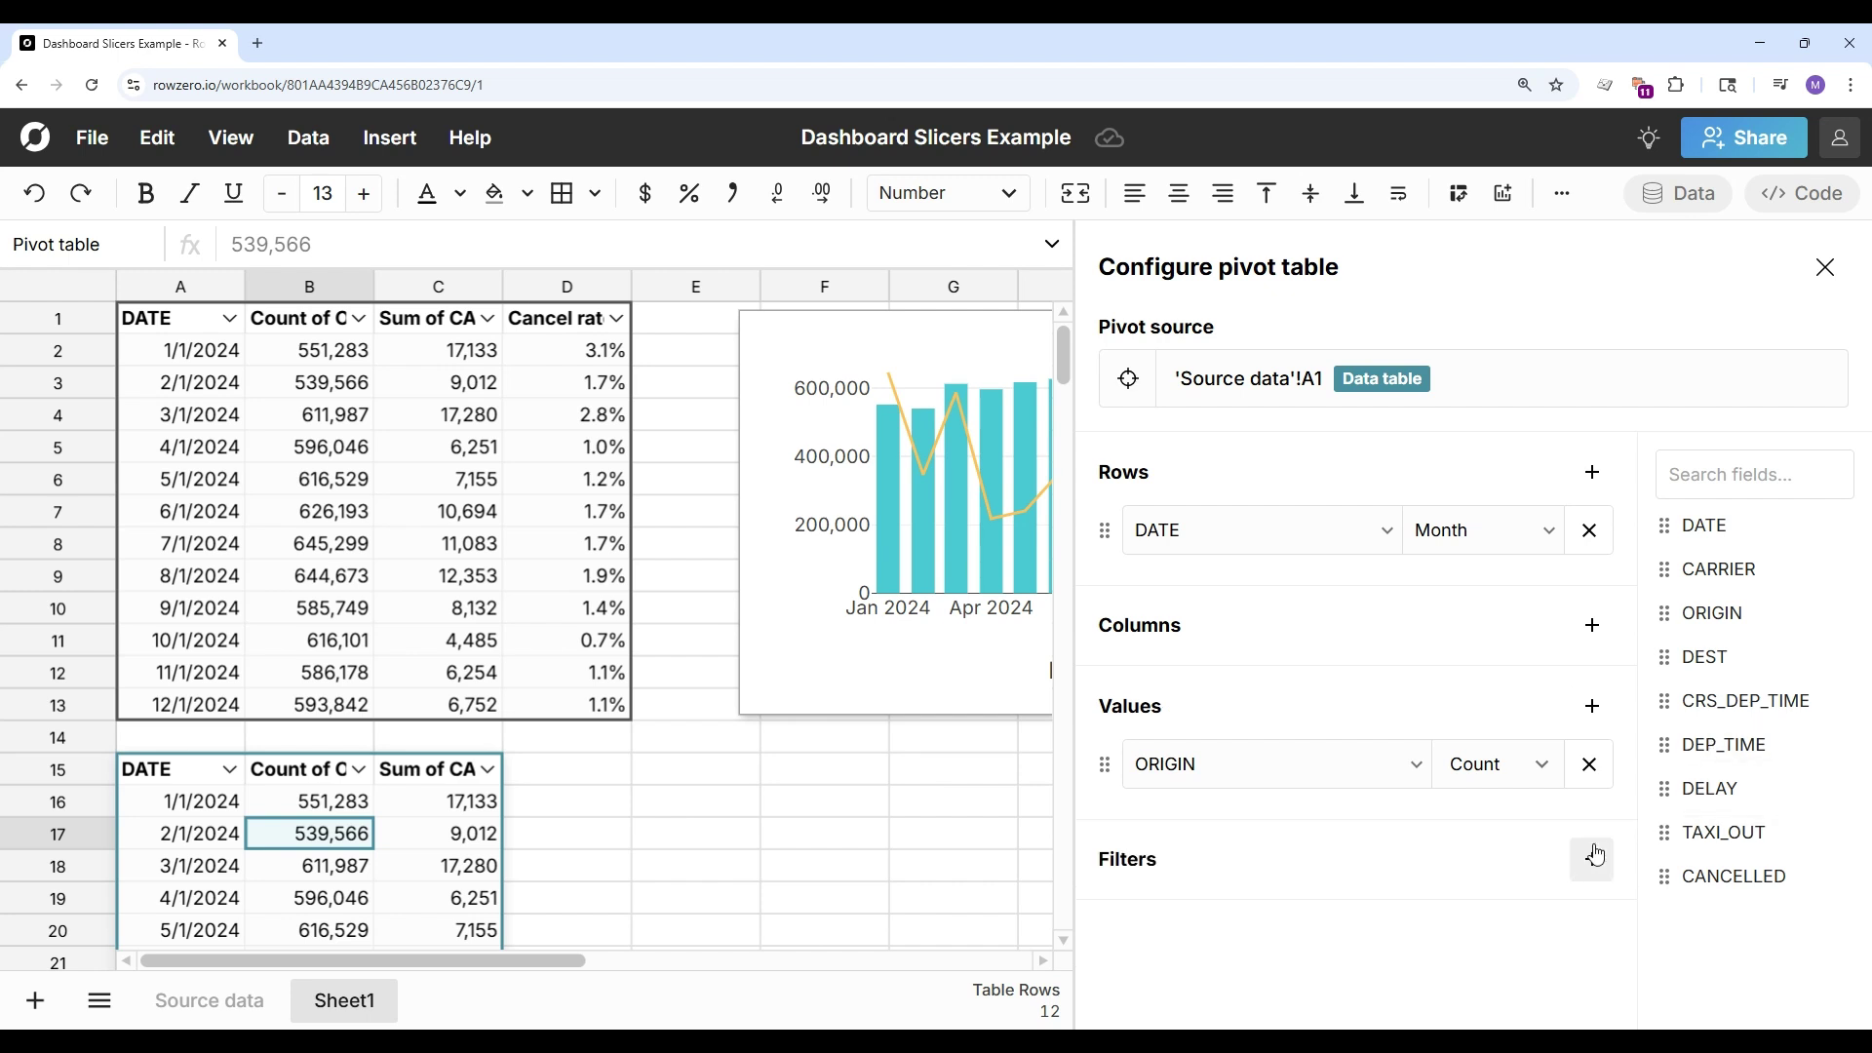
pyautogui.moveTo(1736, 788); pyautogui.dragTo(1452, 829)
pyautogui.click(1462, 836)
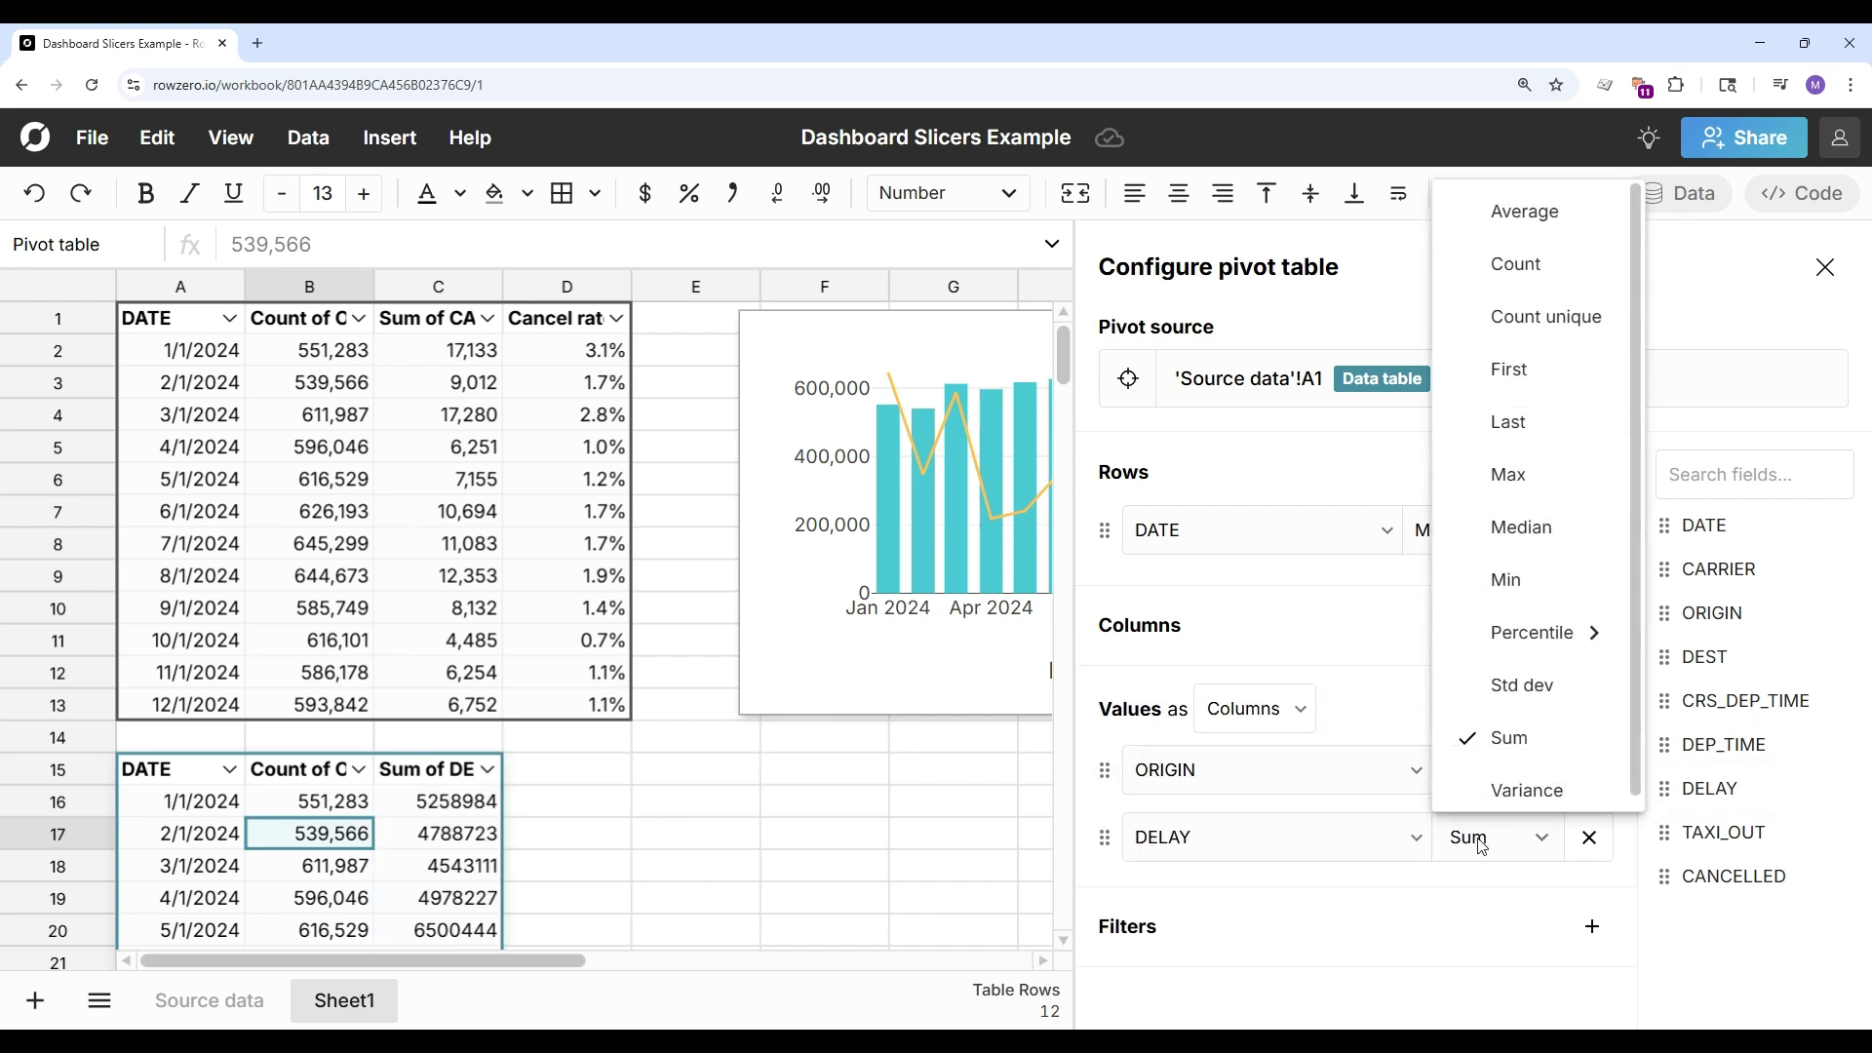
pyautogui.click(1525, 207)
# Add DELAY to the second pivot table again as P(90), and apply the comma number format to the Mean DELAY column.
pyautogui.moveTo(1699, 788); pyautogui.dragTo(1336, 920)
pyautogui.click(1473, 907)
pyautogui.moveTo(1551, 687)
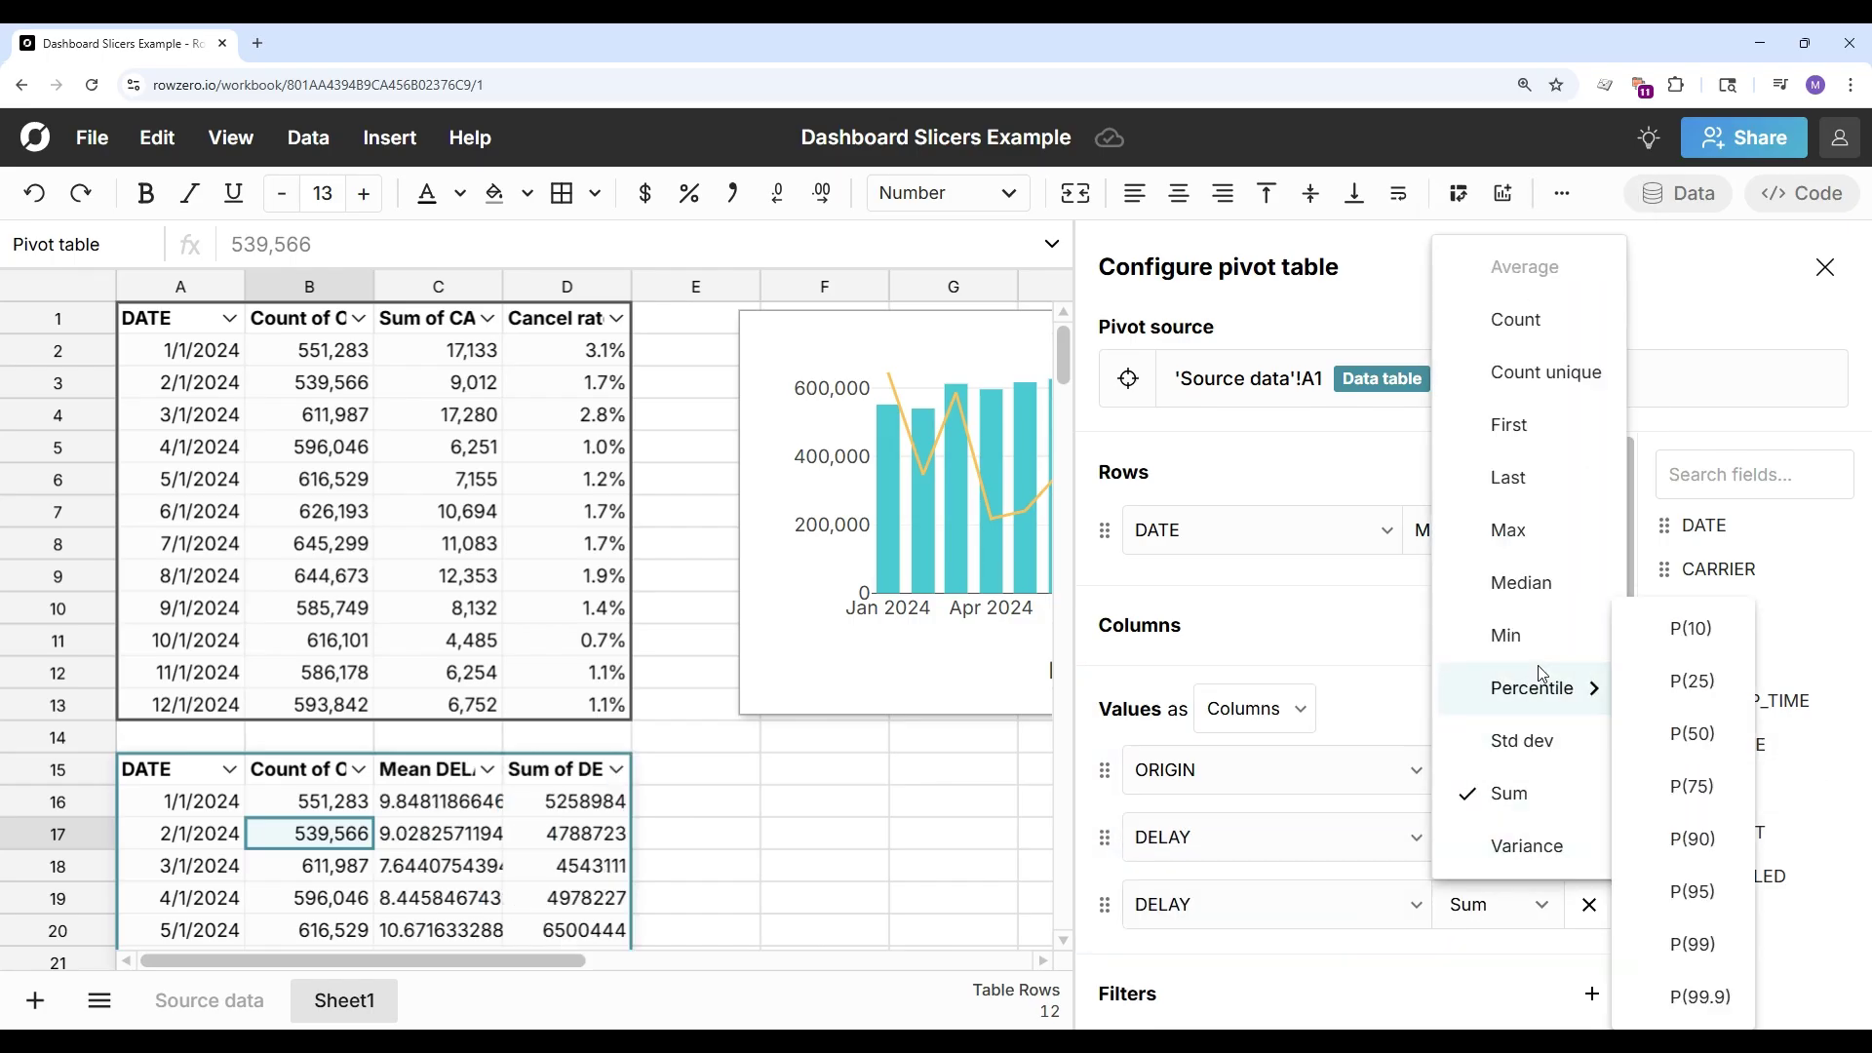
pyautogui.click(1697, 841)
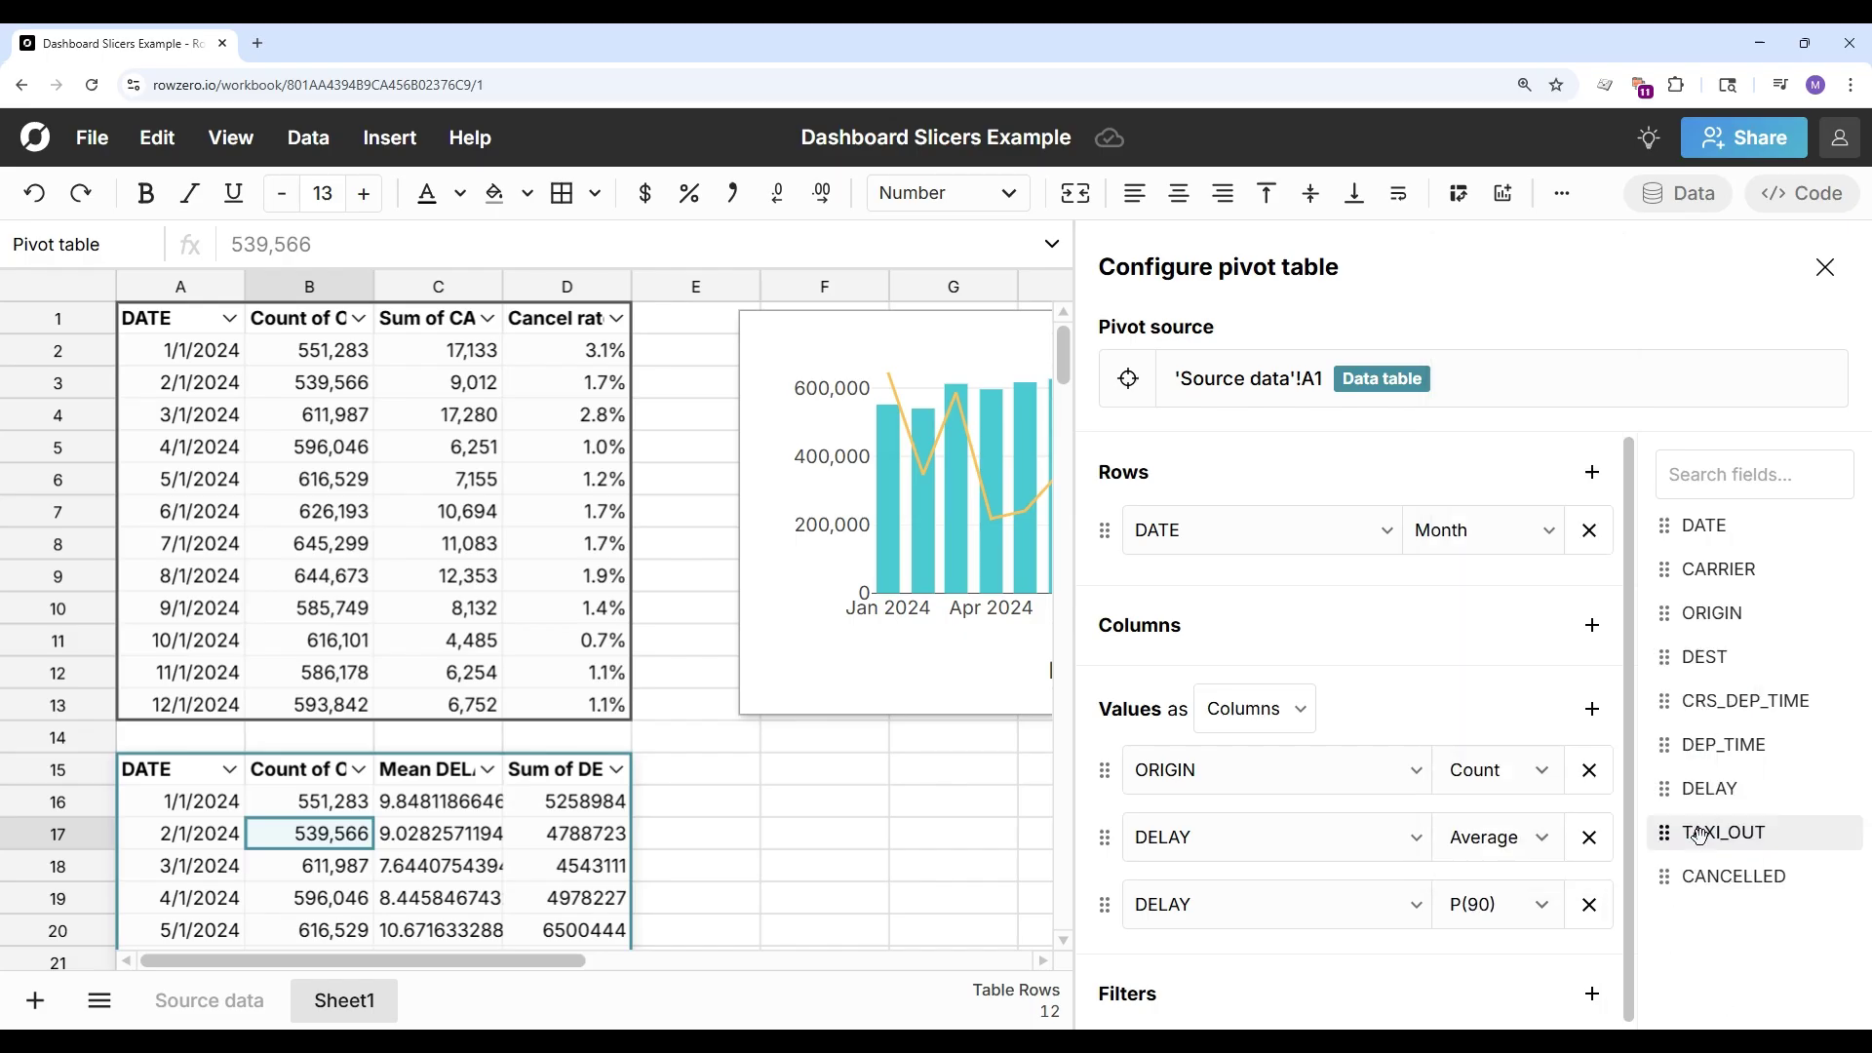
pyautogui.click(1825, 267)
pyautogui.click(439, 834)
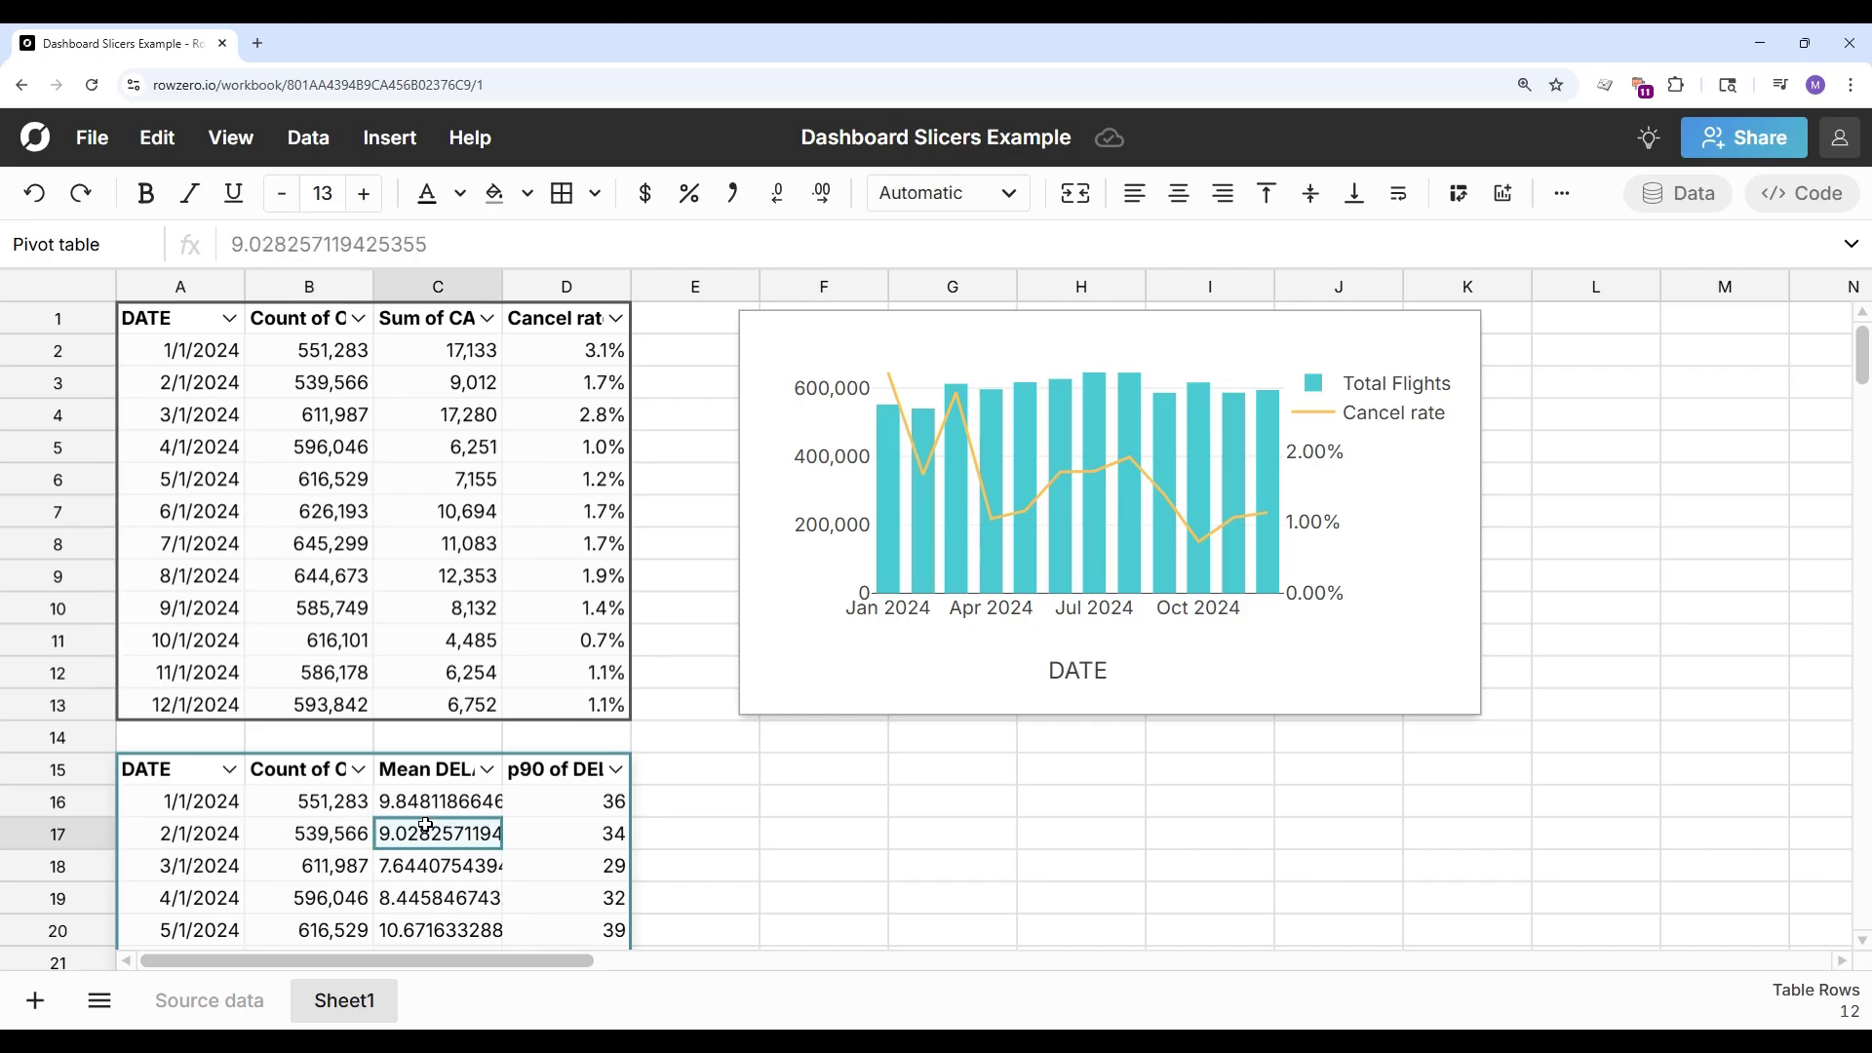
pyautogui.click(726, 195)
# Insert a bar chart from the second pivot table's DATE, Mean DELAY and p90 of DELAY columns.
pyautogui.click(184, 864)
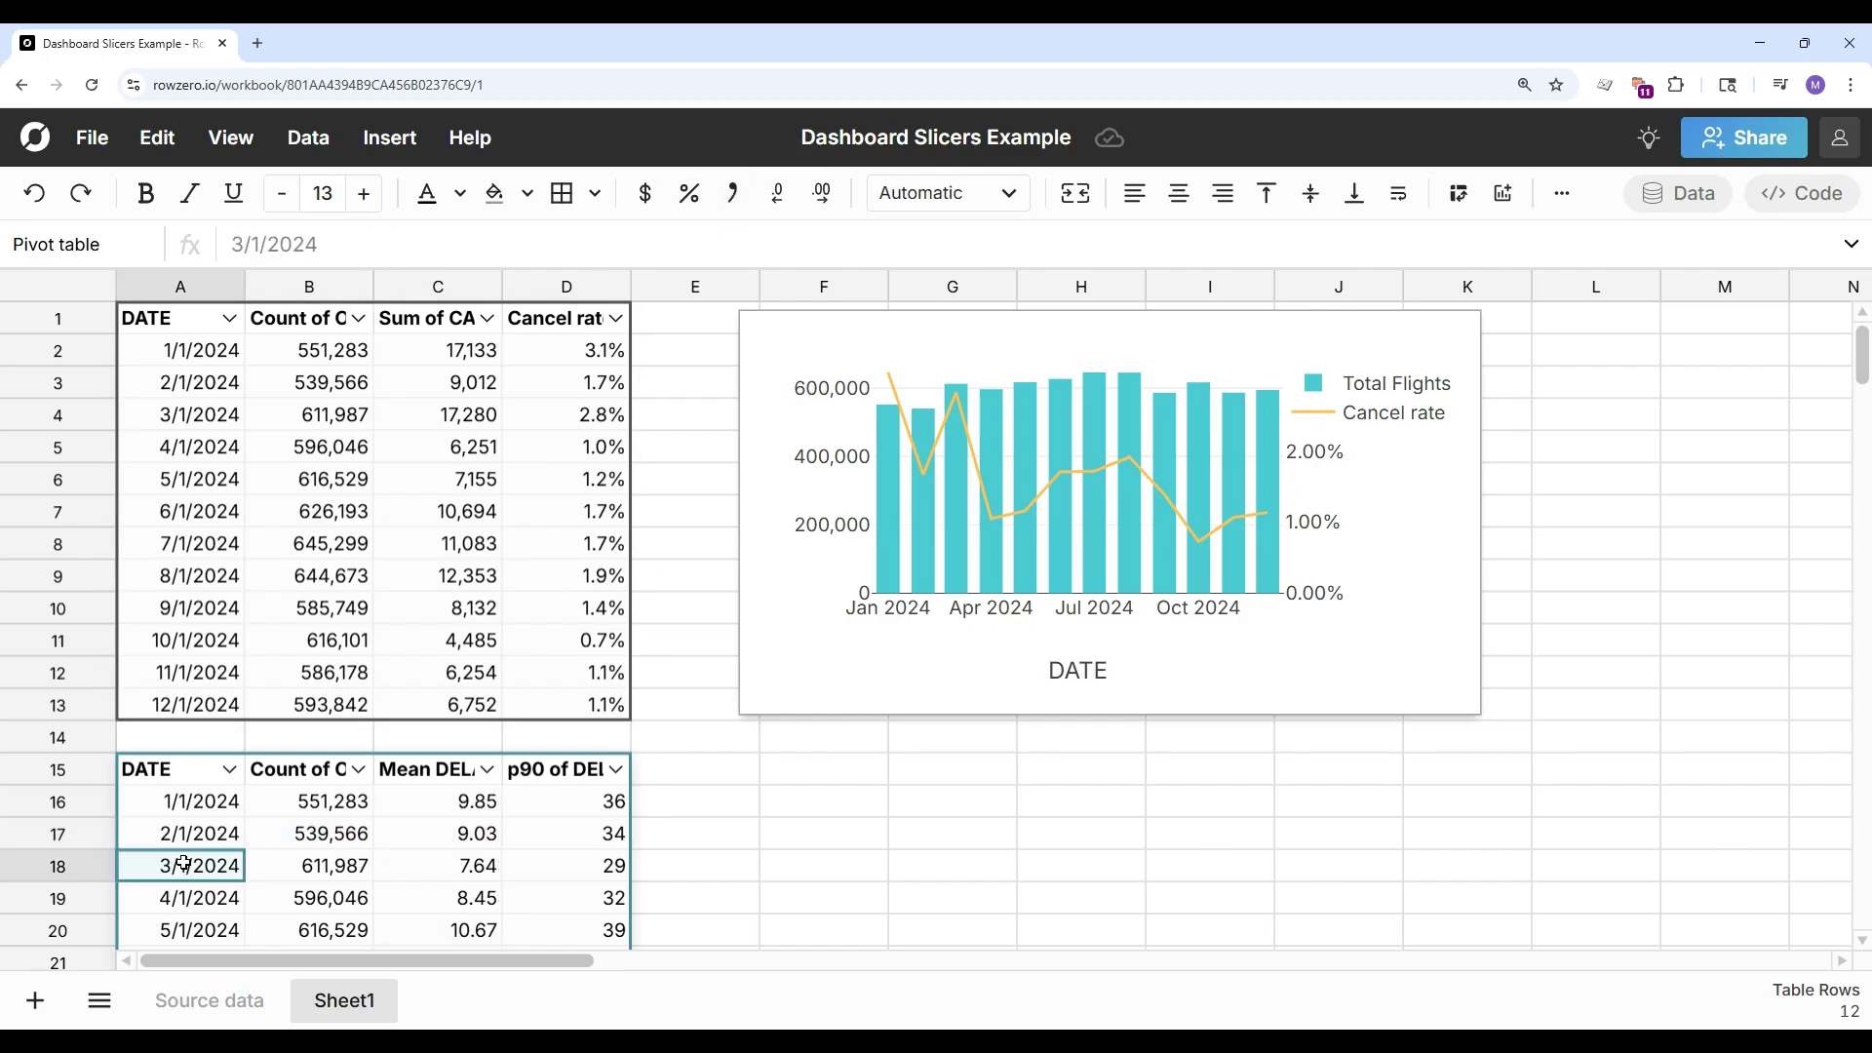
pyautogui.keyDown('ctrl'); pyautogui.click(414, 864); pyautogui.keyUp('ctrl')
pyautogui.keyDown('ctrl'); pyautogui.click(564, 864); pyautogui.keyUp('ctrl')
pyautogui.click(389, 138)
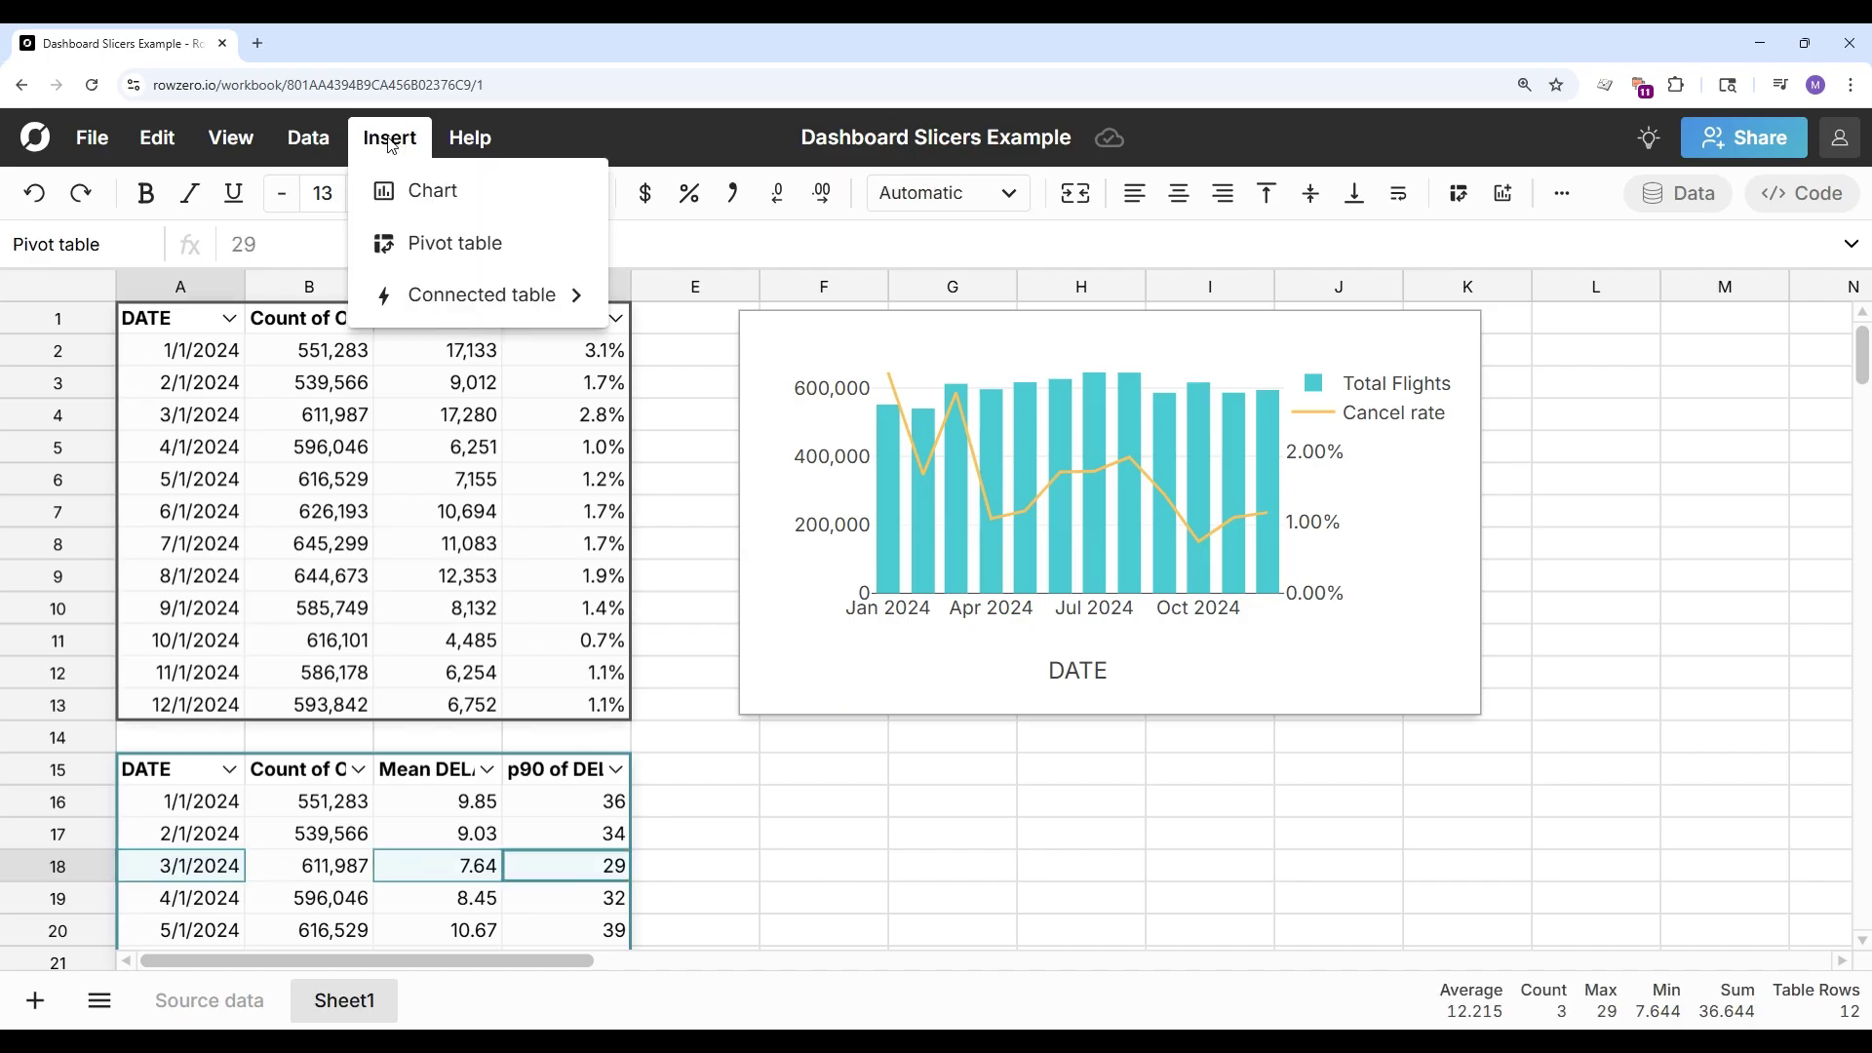
pyautogui.click(446, 194)
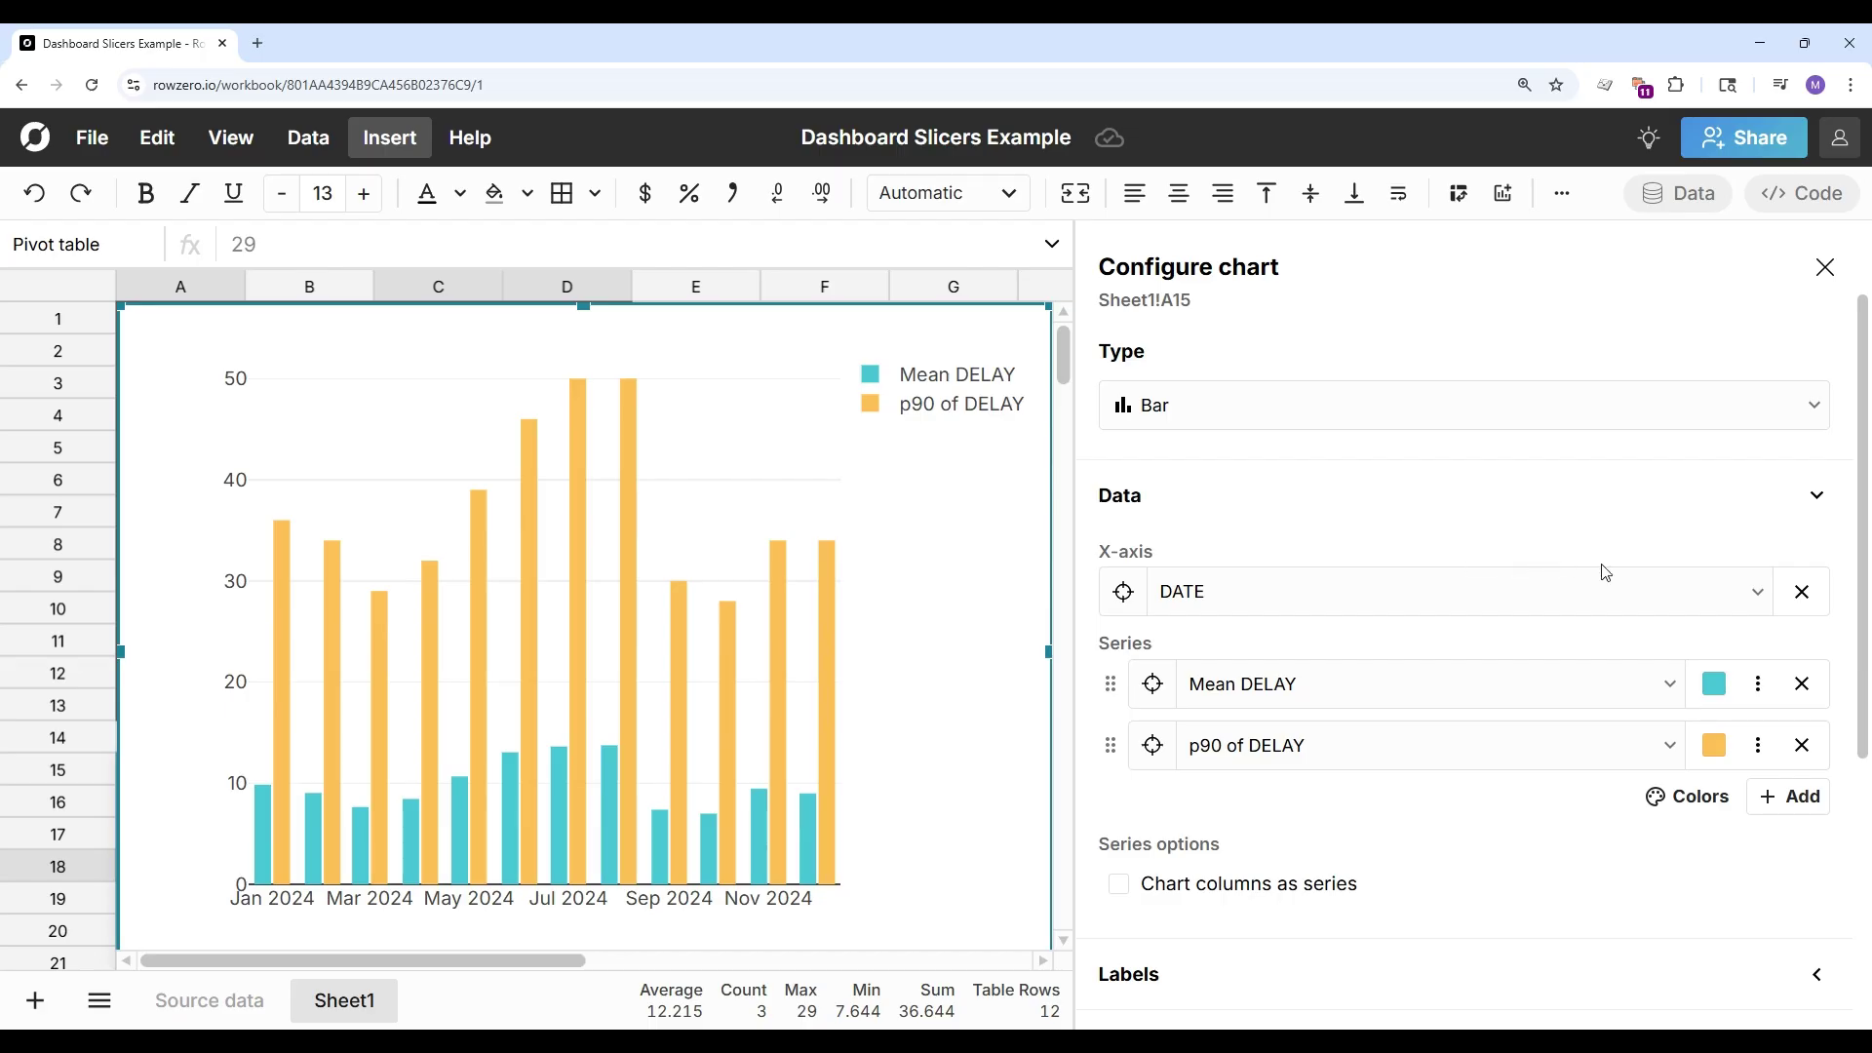
pyautogui.click(1825, 269)
# Shrink the delay chart and place it below the Total Flights chart, beside the second pivot table.
pyautogui.moveTo(863, 649); pyautogui.dragTo(1283, 936)
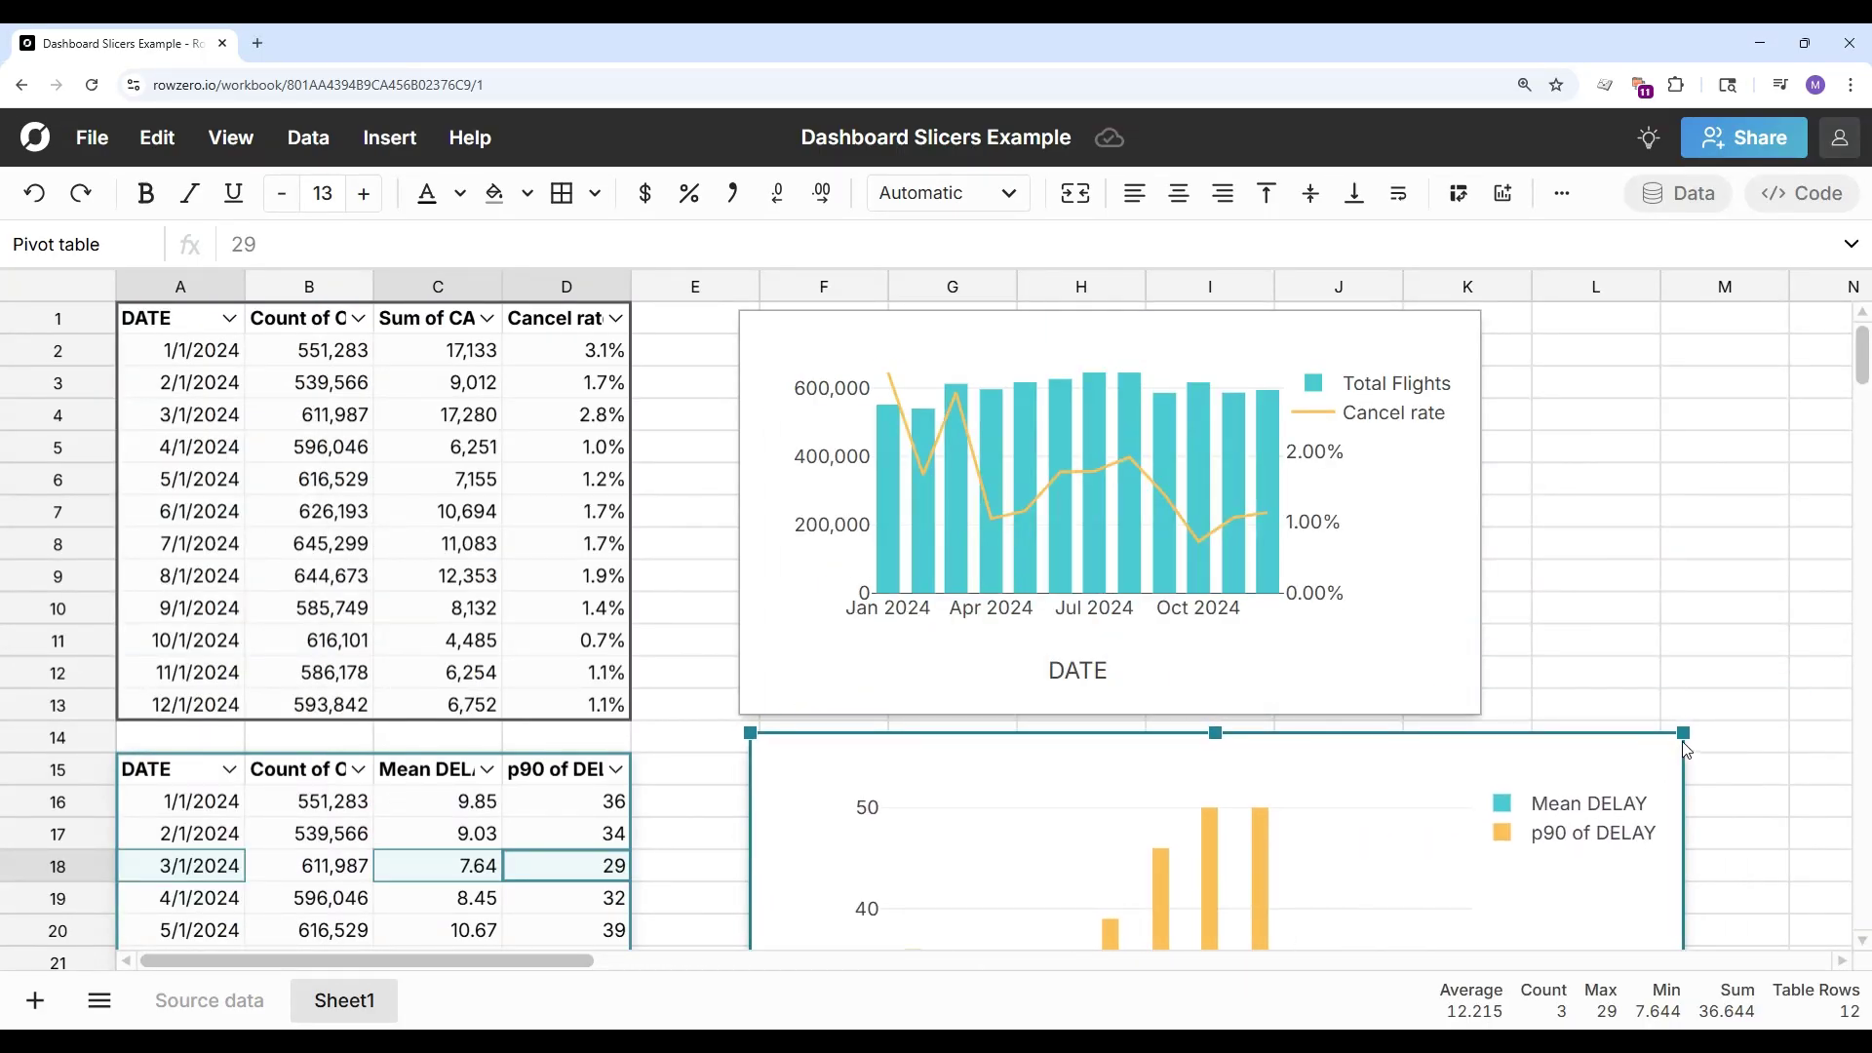
pyautogui.moveTo(1684, 737); pyautogui.dragTo(1434, 893)
pyautogui.moveTo(1252, 880); pyautogui.dragTo(1252, 708)
pyautogui.scroll(-3, 1557, 701)
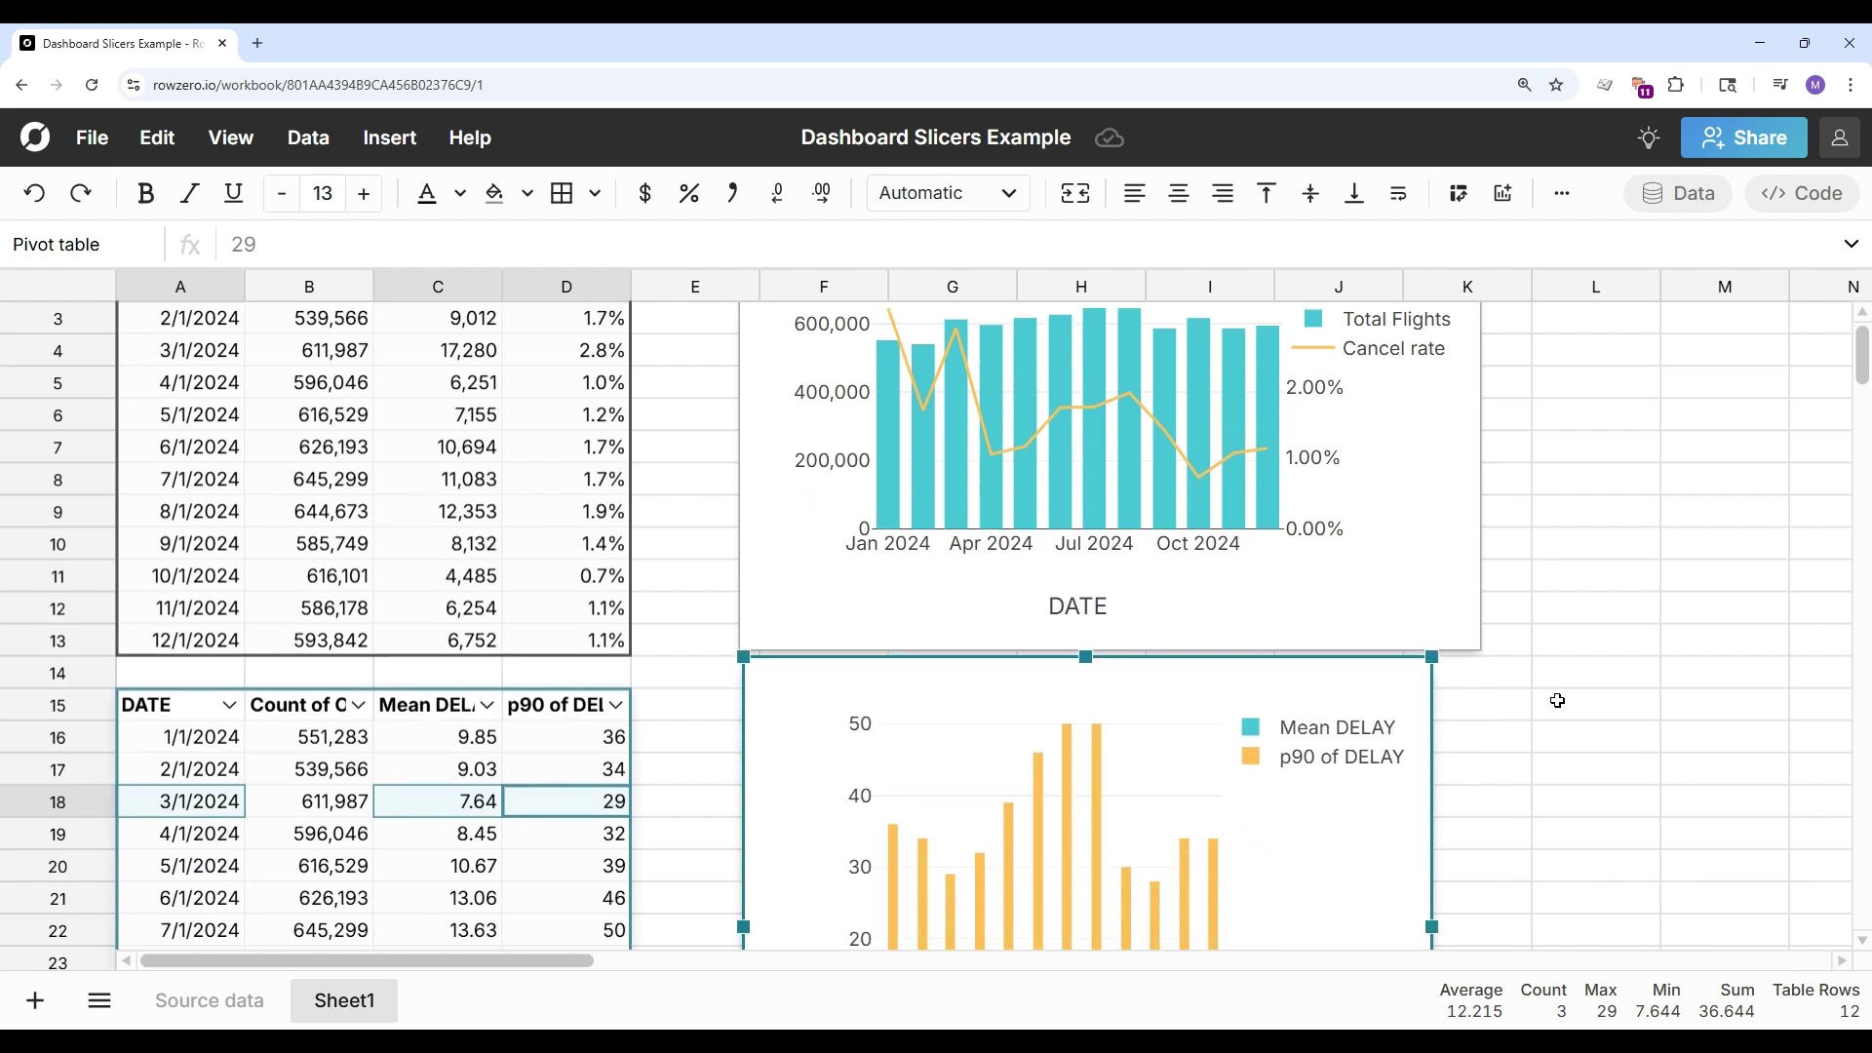
pyautogui.moveTo(1432, 530); pyautogui.dragTo(1391, 688)
pyautogui.moveTo(1205, 723); pyautogui.dragTo(1198, 640)
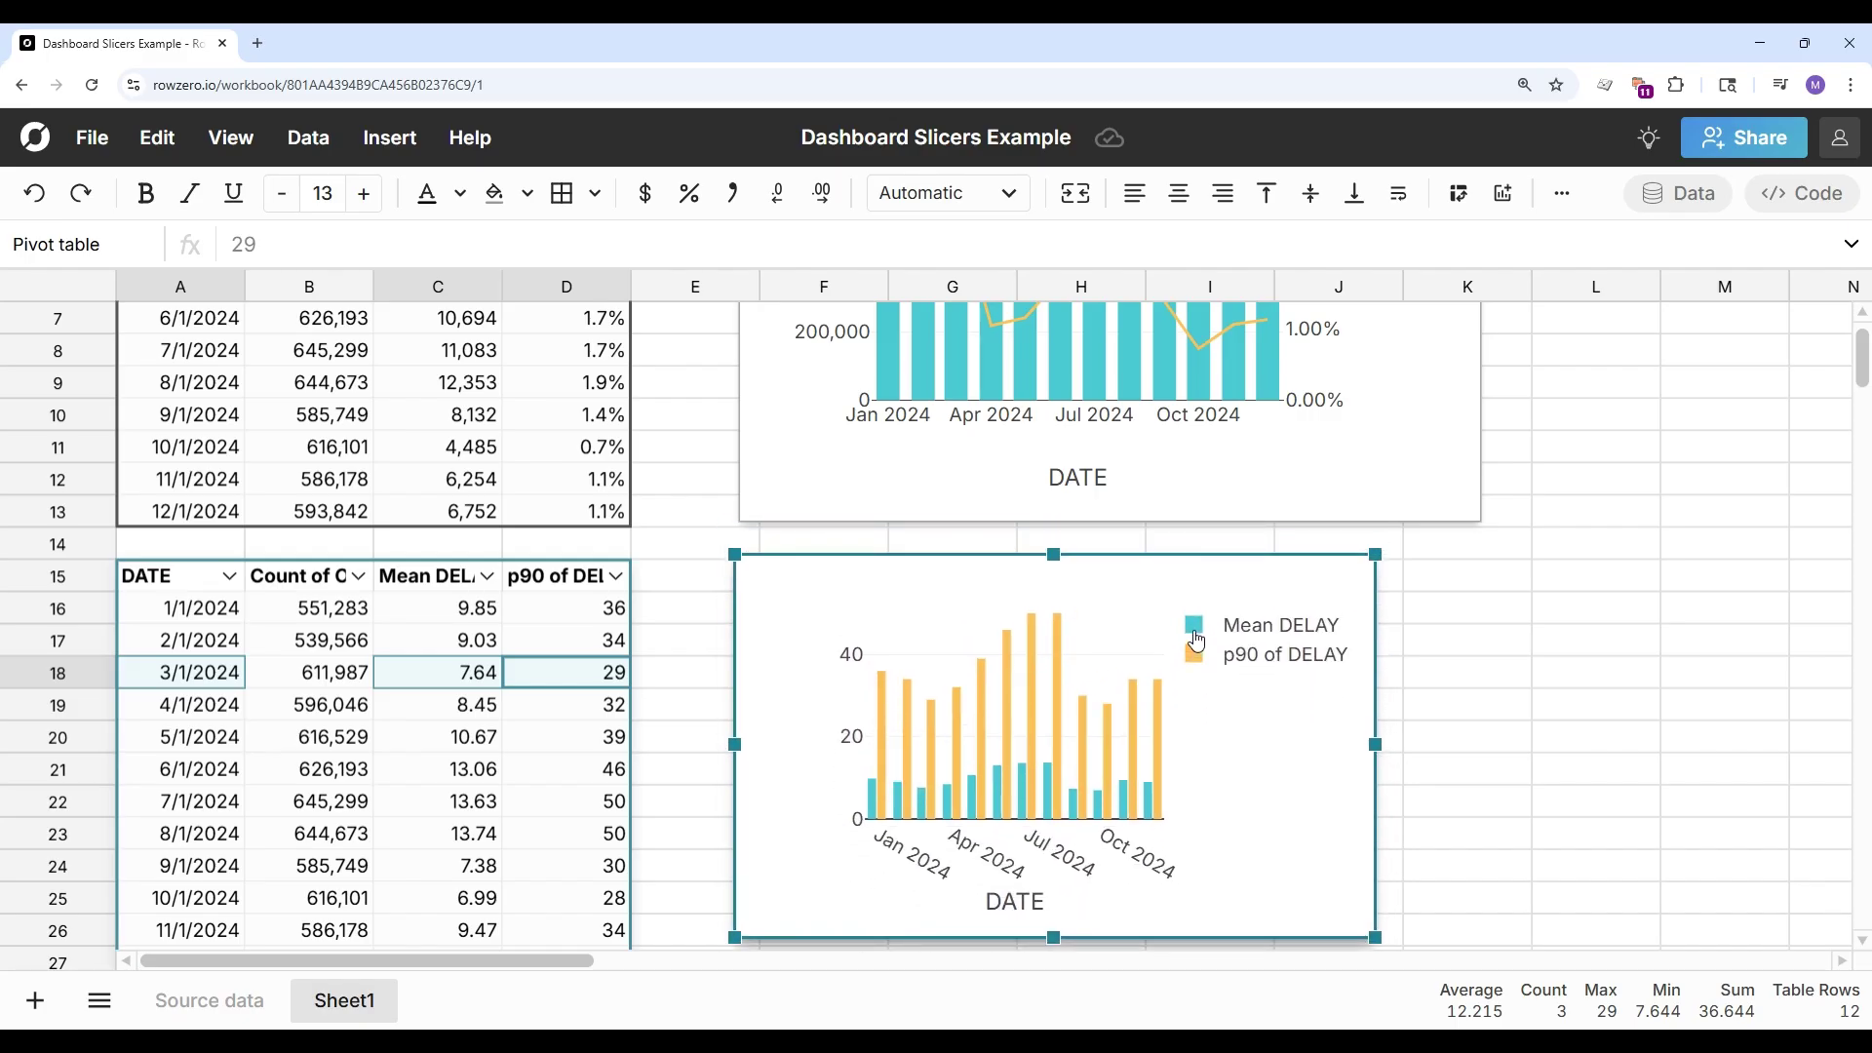
pyautogui.scroll(2, 1463, 646)
pyautogui.moveTo(1069, 799); pyautogui.dragTo(1026, 744)
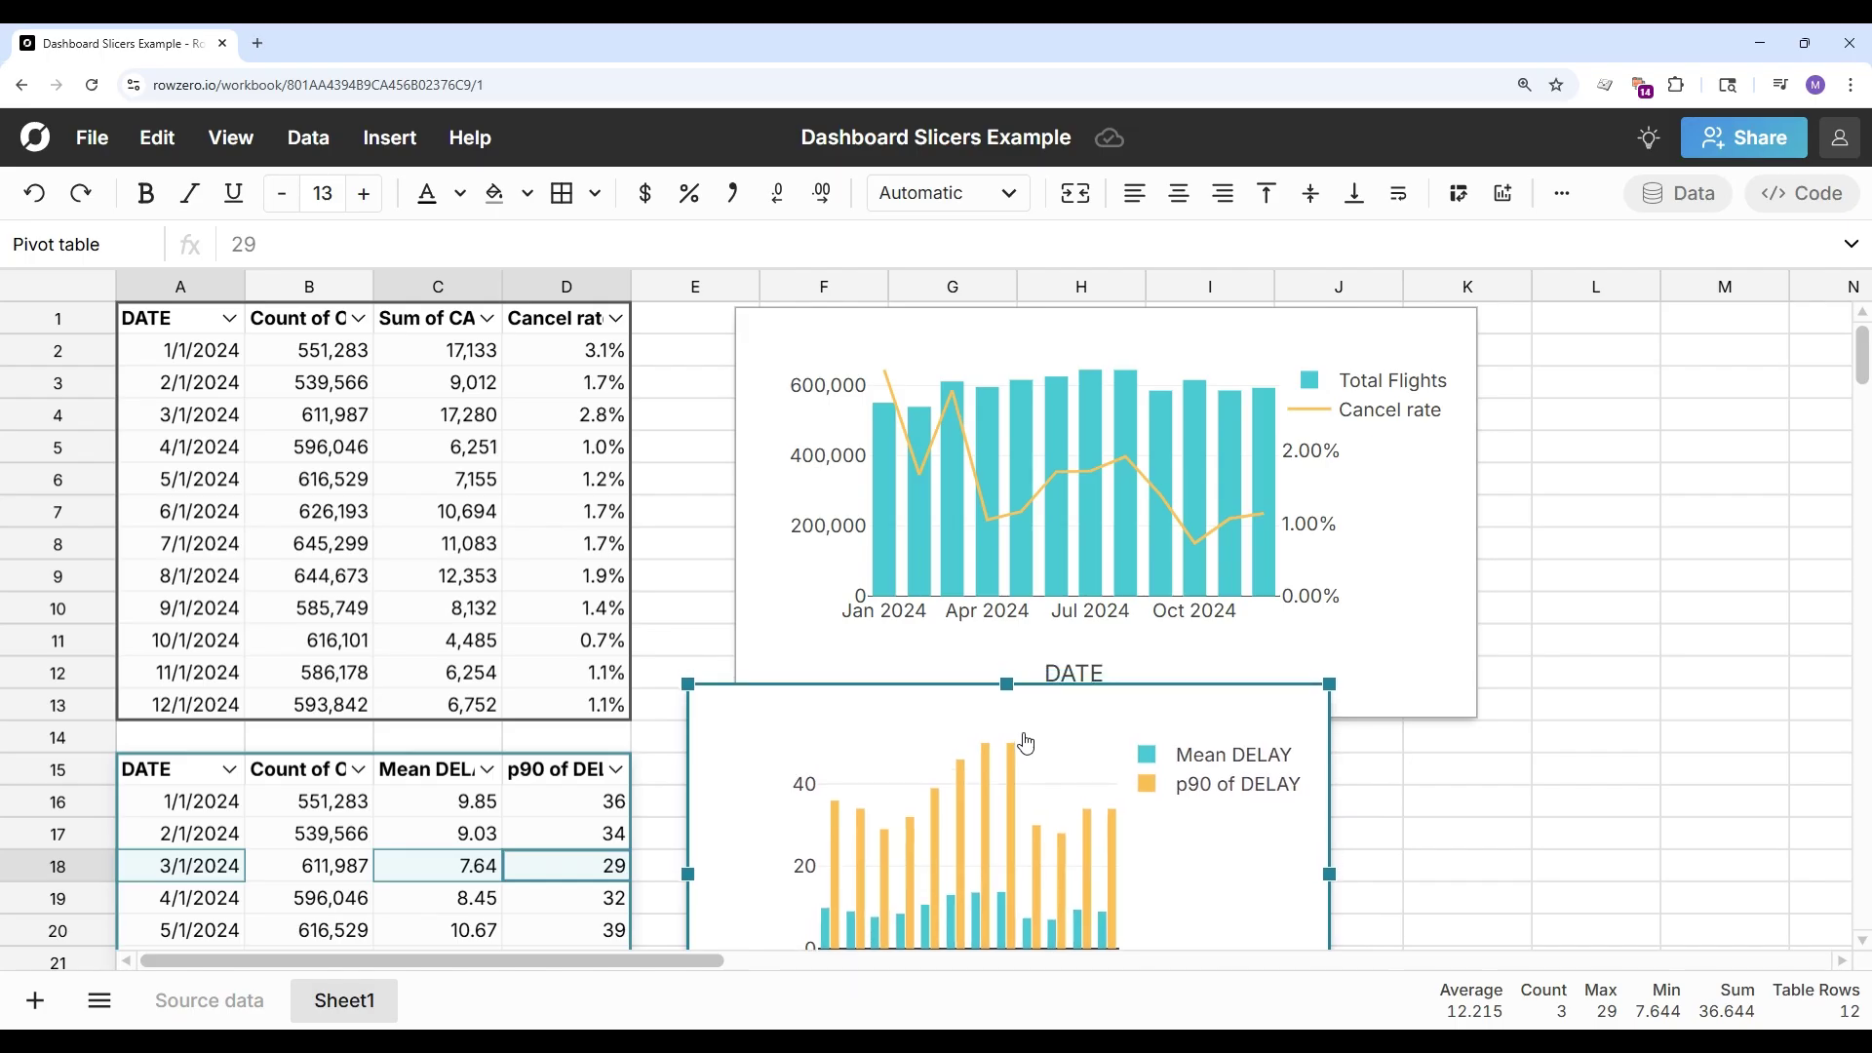
# Title the delay chart "Flight Delays".
pyautogui.doubleClick(1026, 744)
pyautogui.scroll(-2, 1653, 800)
pyautogui.click(1547, 839)
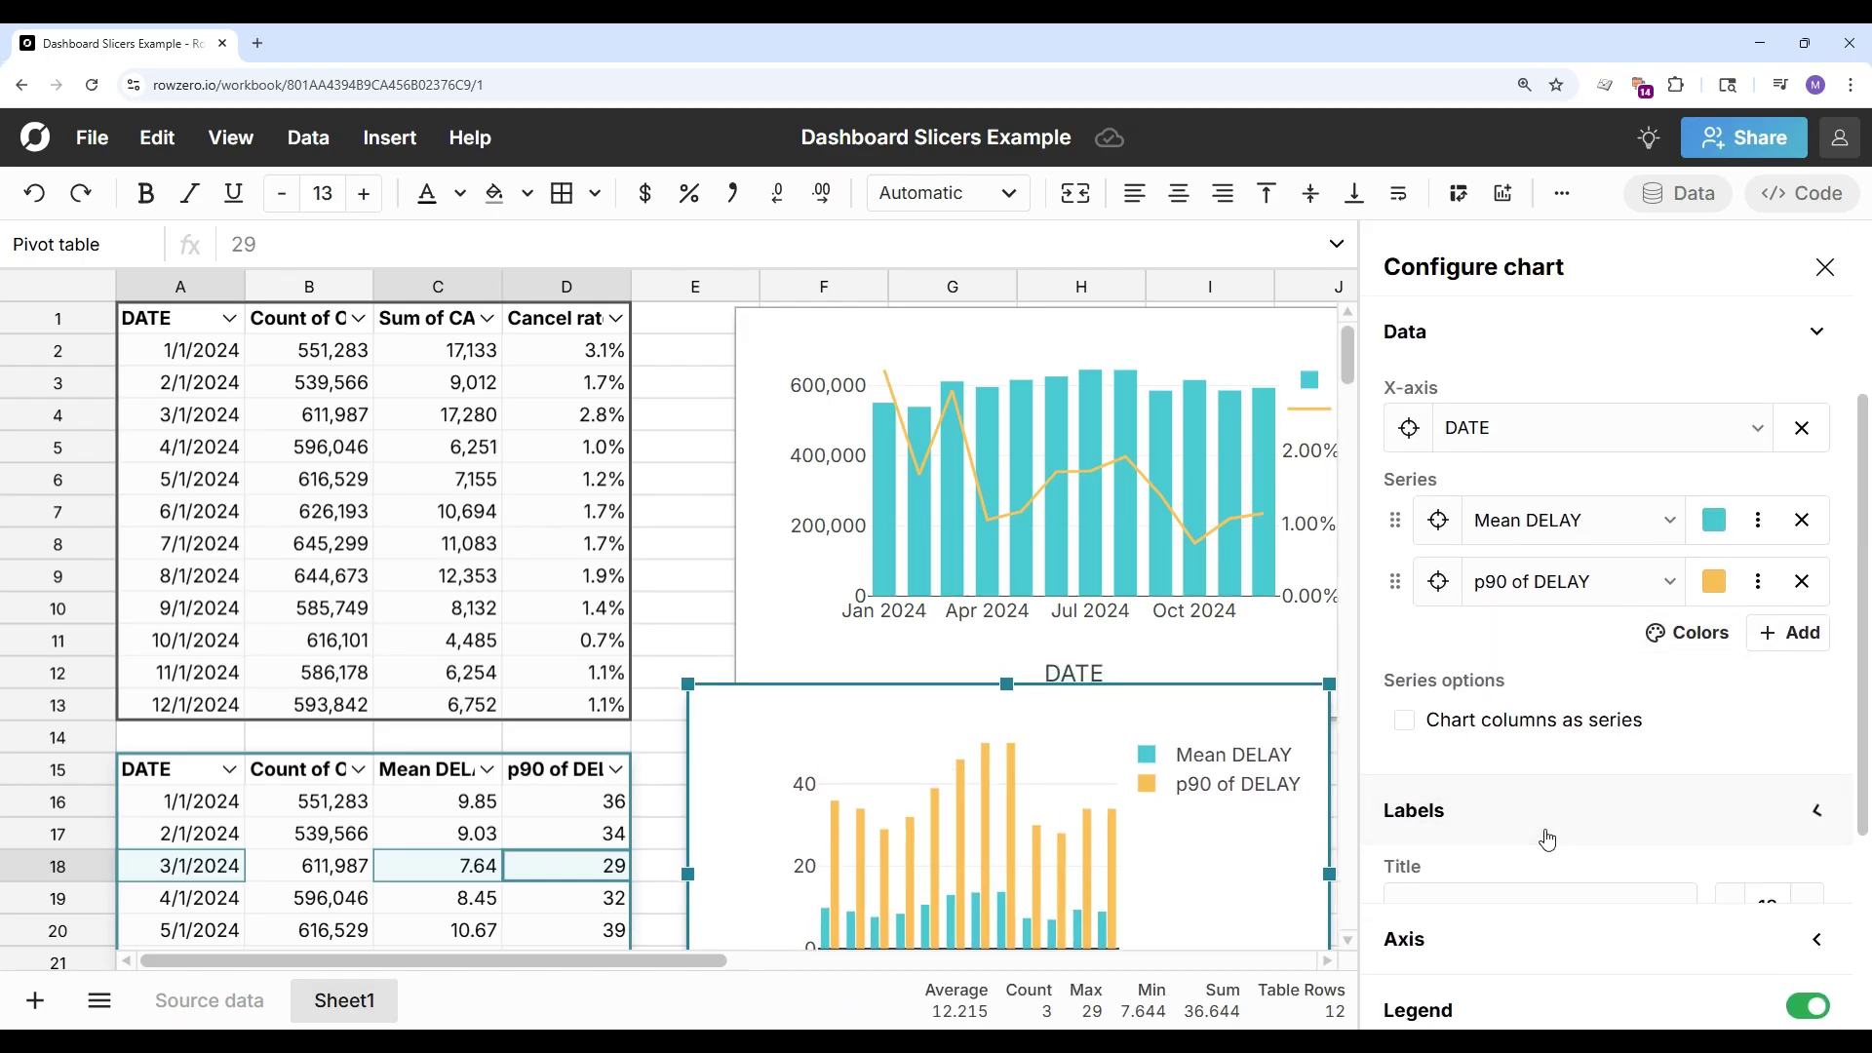
pyautogui.click(1471, 905)
pyautogui.write('Flight Delays')
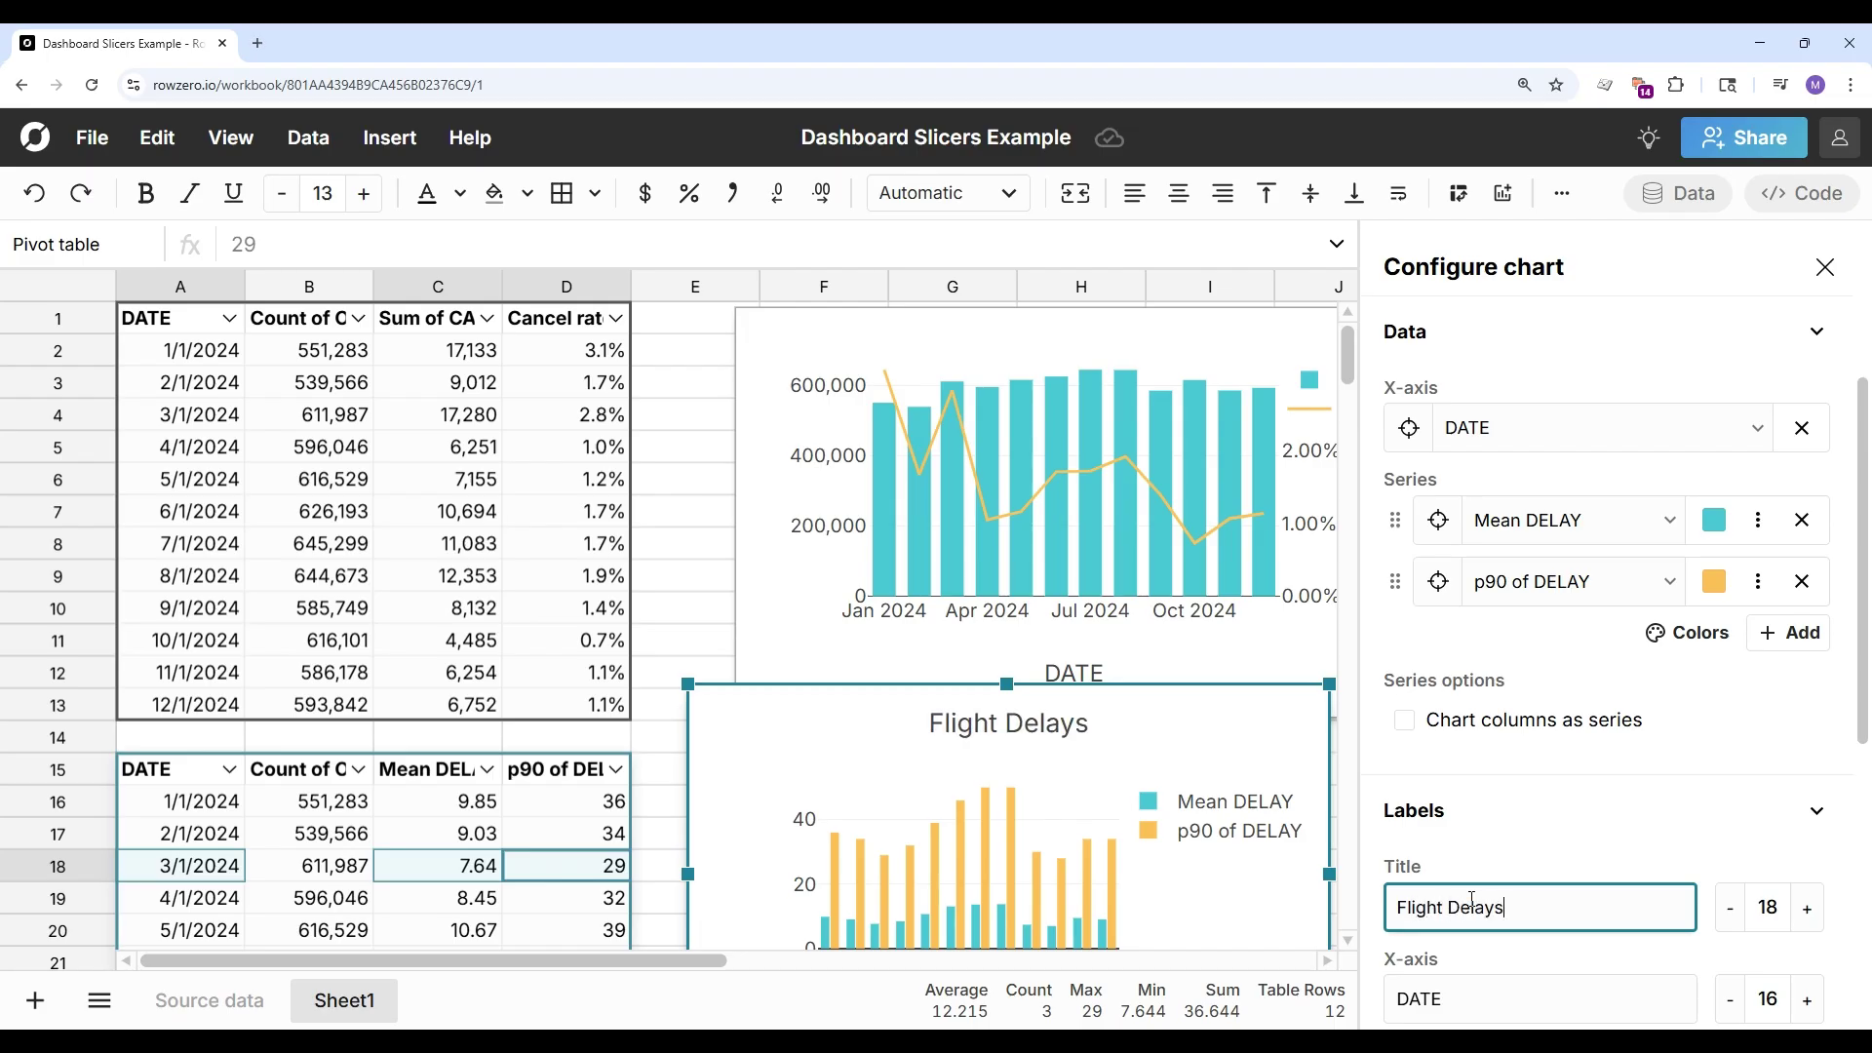
pyautogui.click(657, 523)
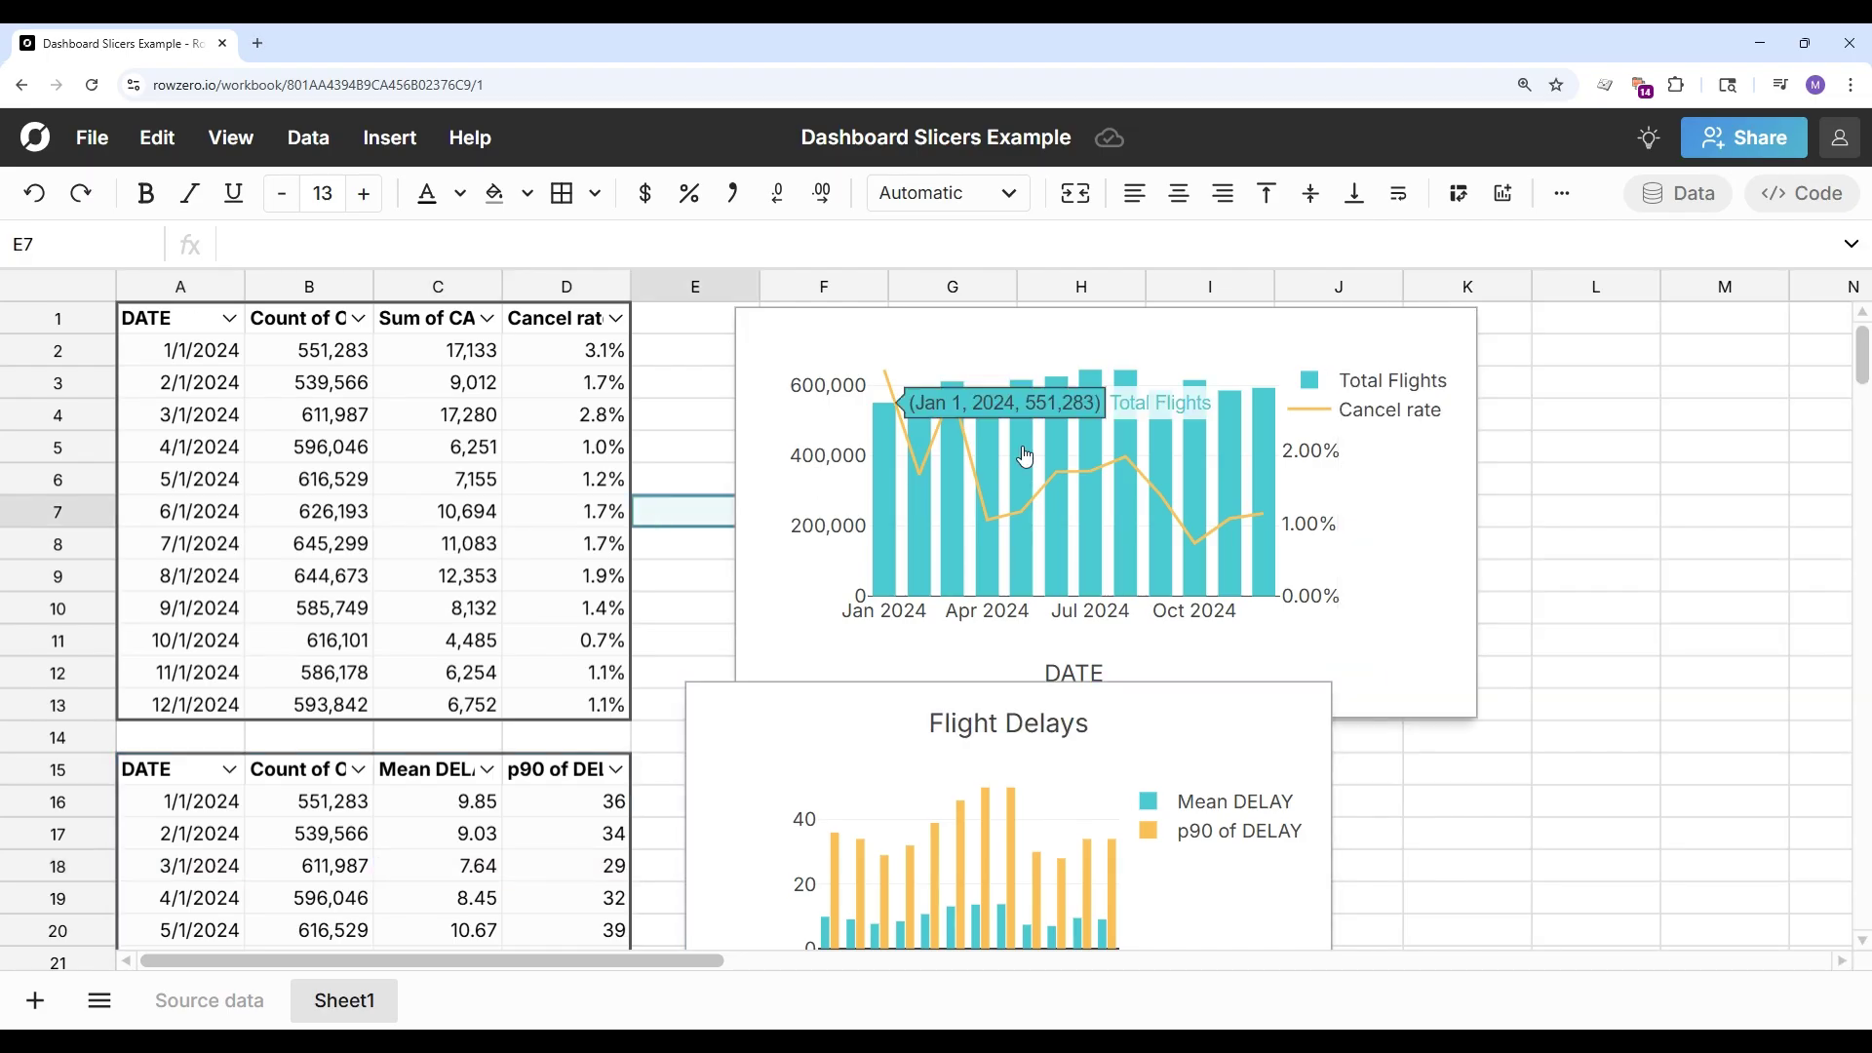
# Title the Total Flights and Cancel rate chart "Flight Cancellations".
pyautogui.doubleClick(1045, 353)
pyautogui.click(1526, 970)
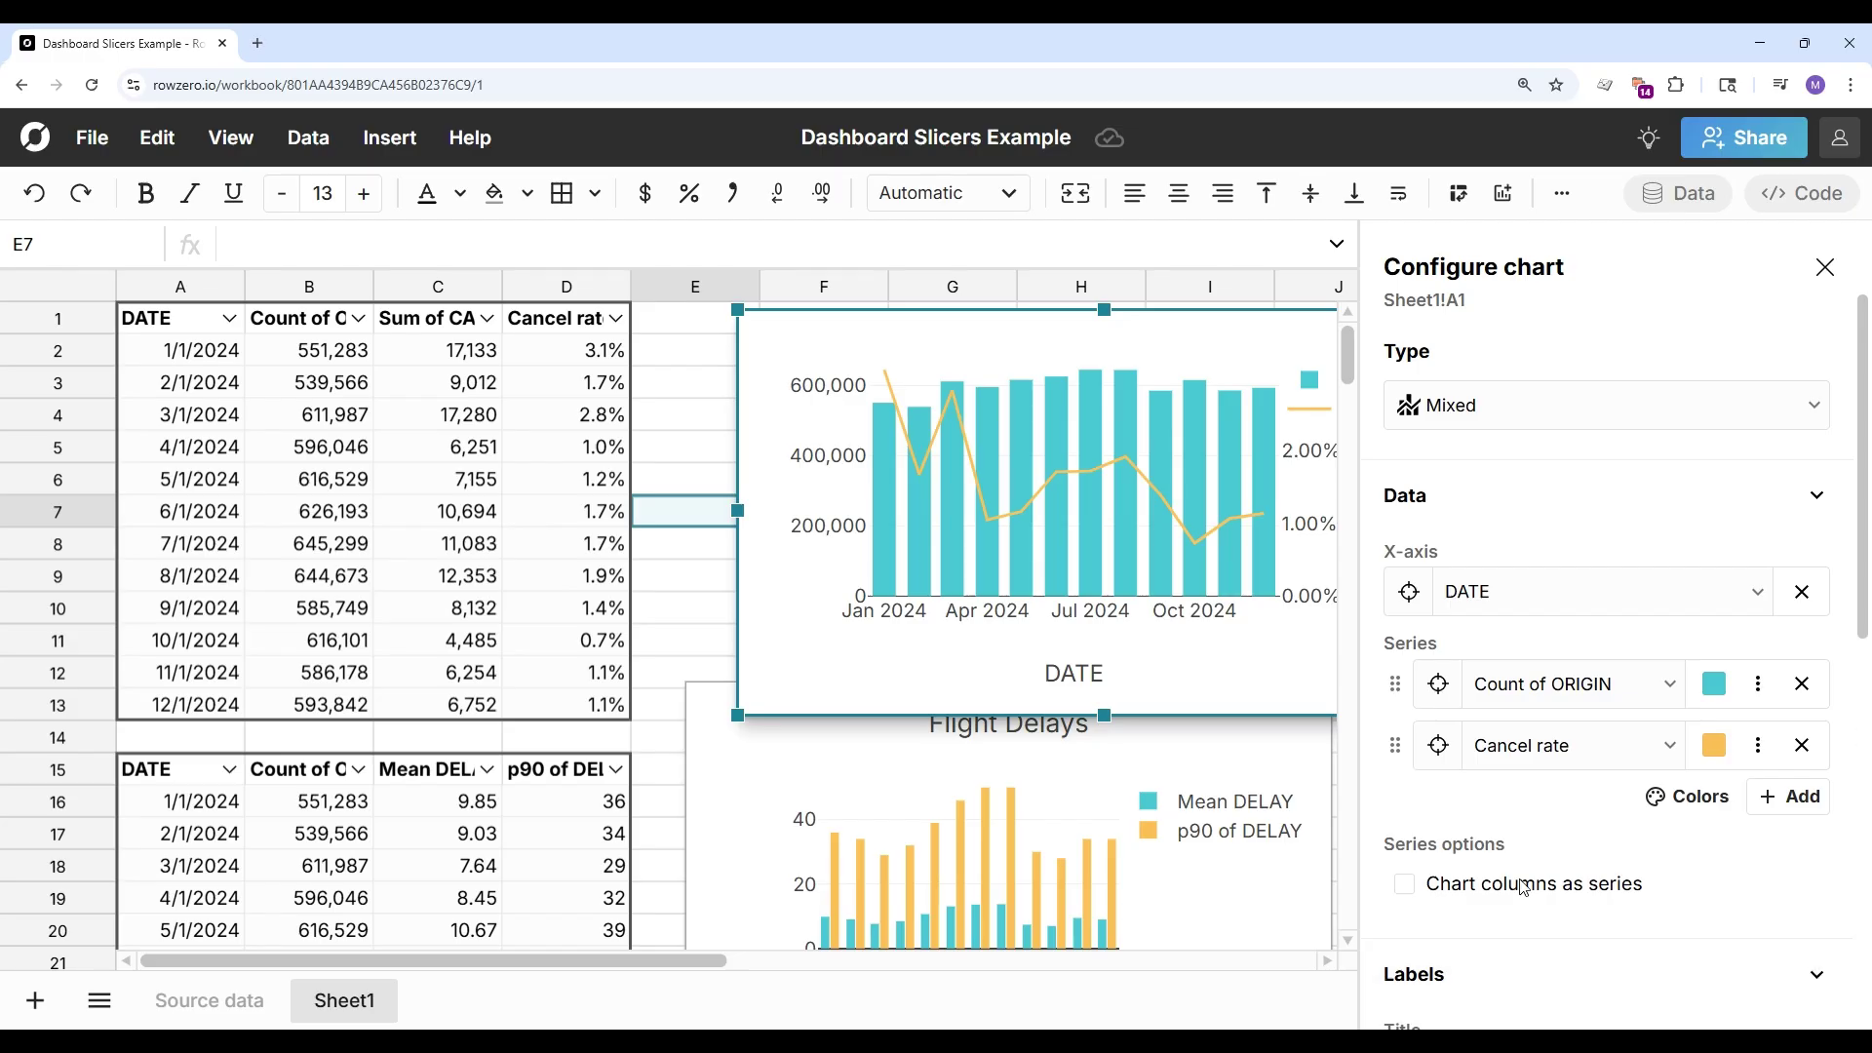
pyautogui.scroll(-1, 1492, 980)
pyautogui.click(1478, 955)
pyautogui.write('Flight Cancellations')
pyautogui.click(705, 409)
# Align the Flight Cancellations chart with the Flight Delays chart, narrowing it to the same width and shortening it to end just above.
pyautogui.moveTo(951, 484); pyautogui.dragTo(928, 493)
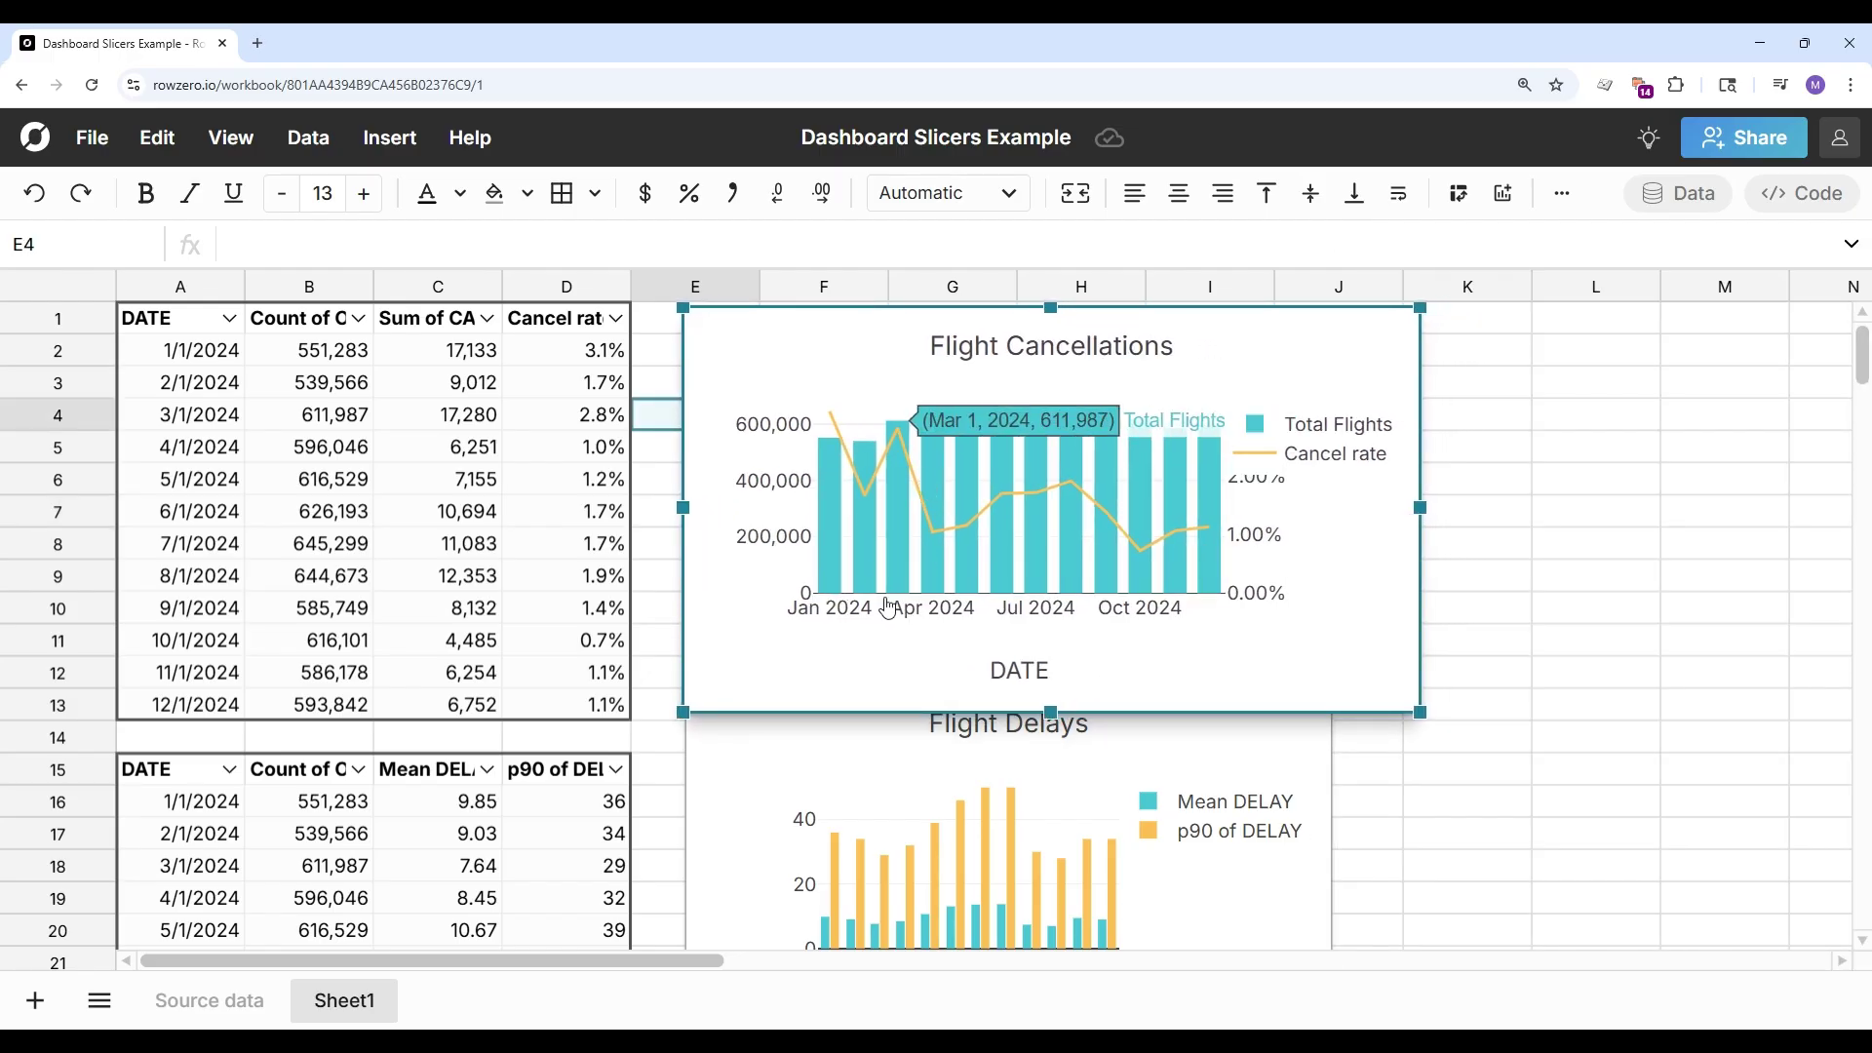
pyautogui.click(790, 790)
pyautogui.click(1355, 688)
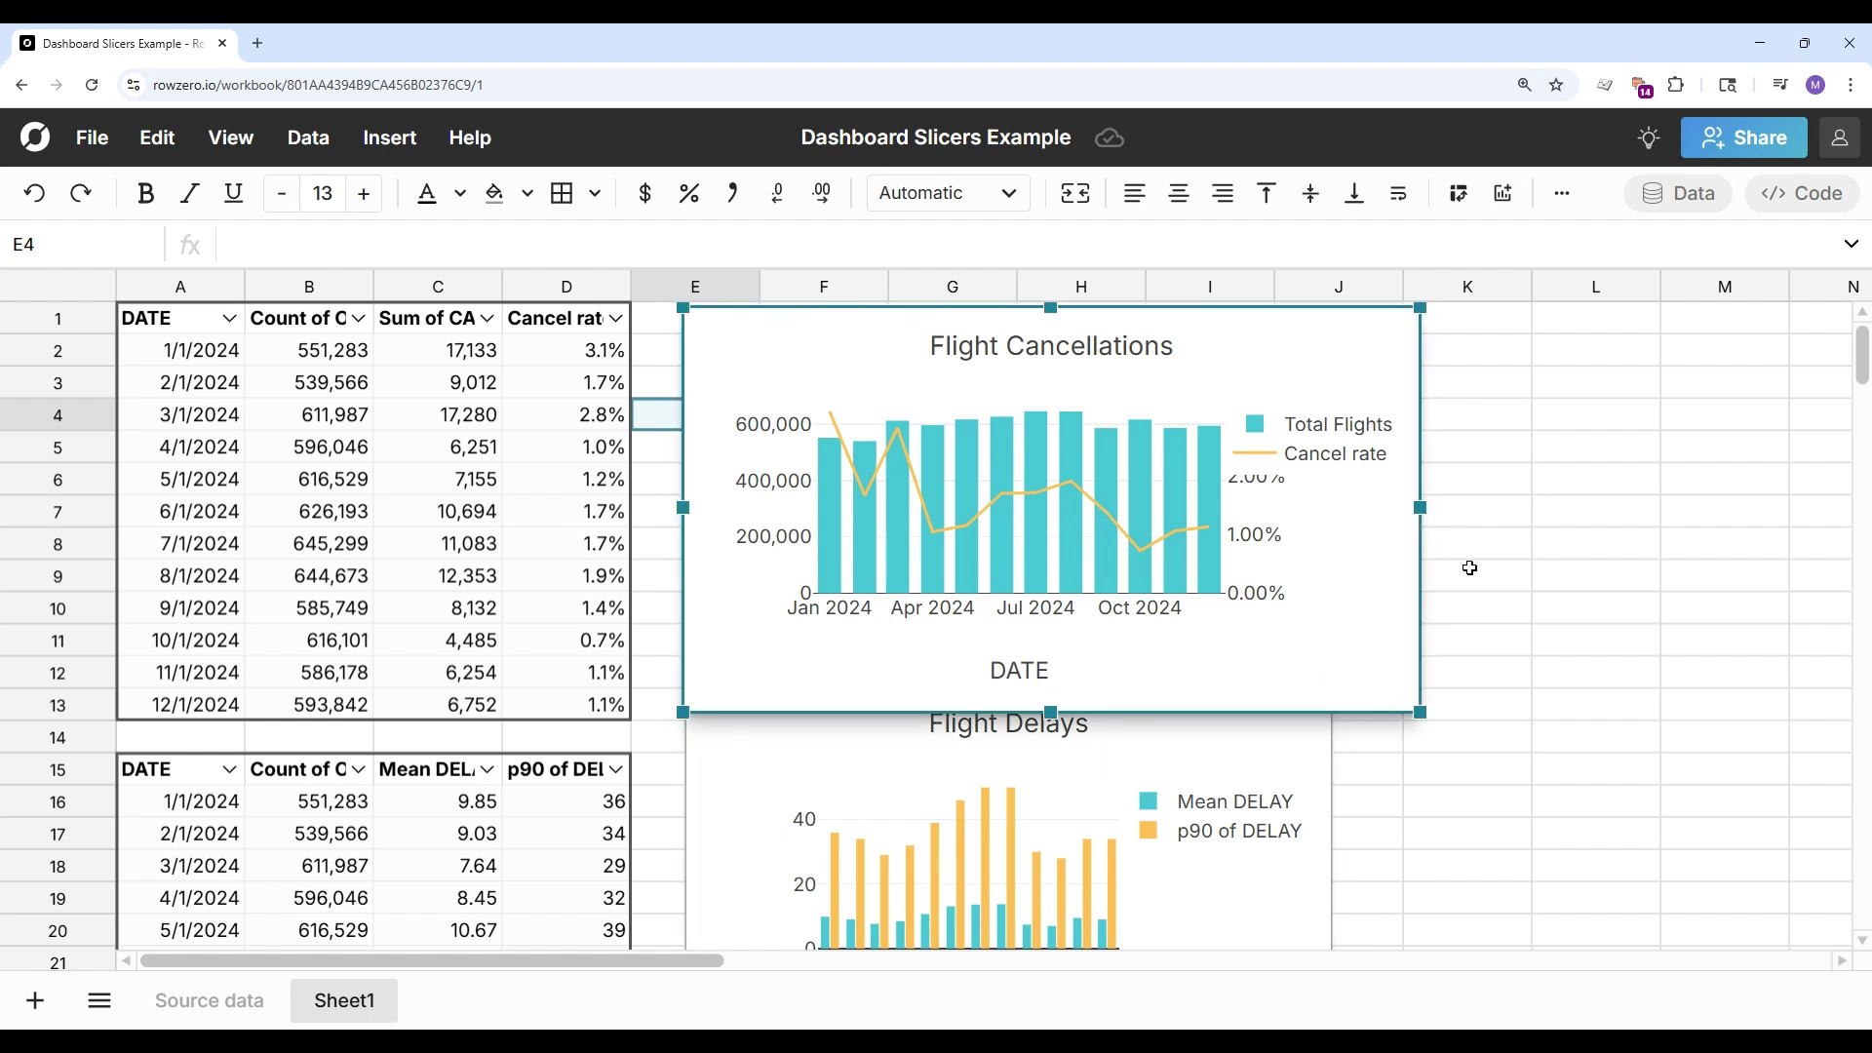
pyautogui.moveTo(1422, 508); pyautogui.dragTo(1332, 505)
pyautogui.moveTo(1006, 708); pyautogui.dragTo(1006, 681)
pyautogui.click(1443, 811)
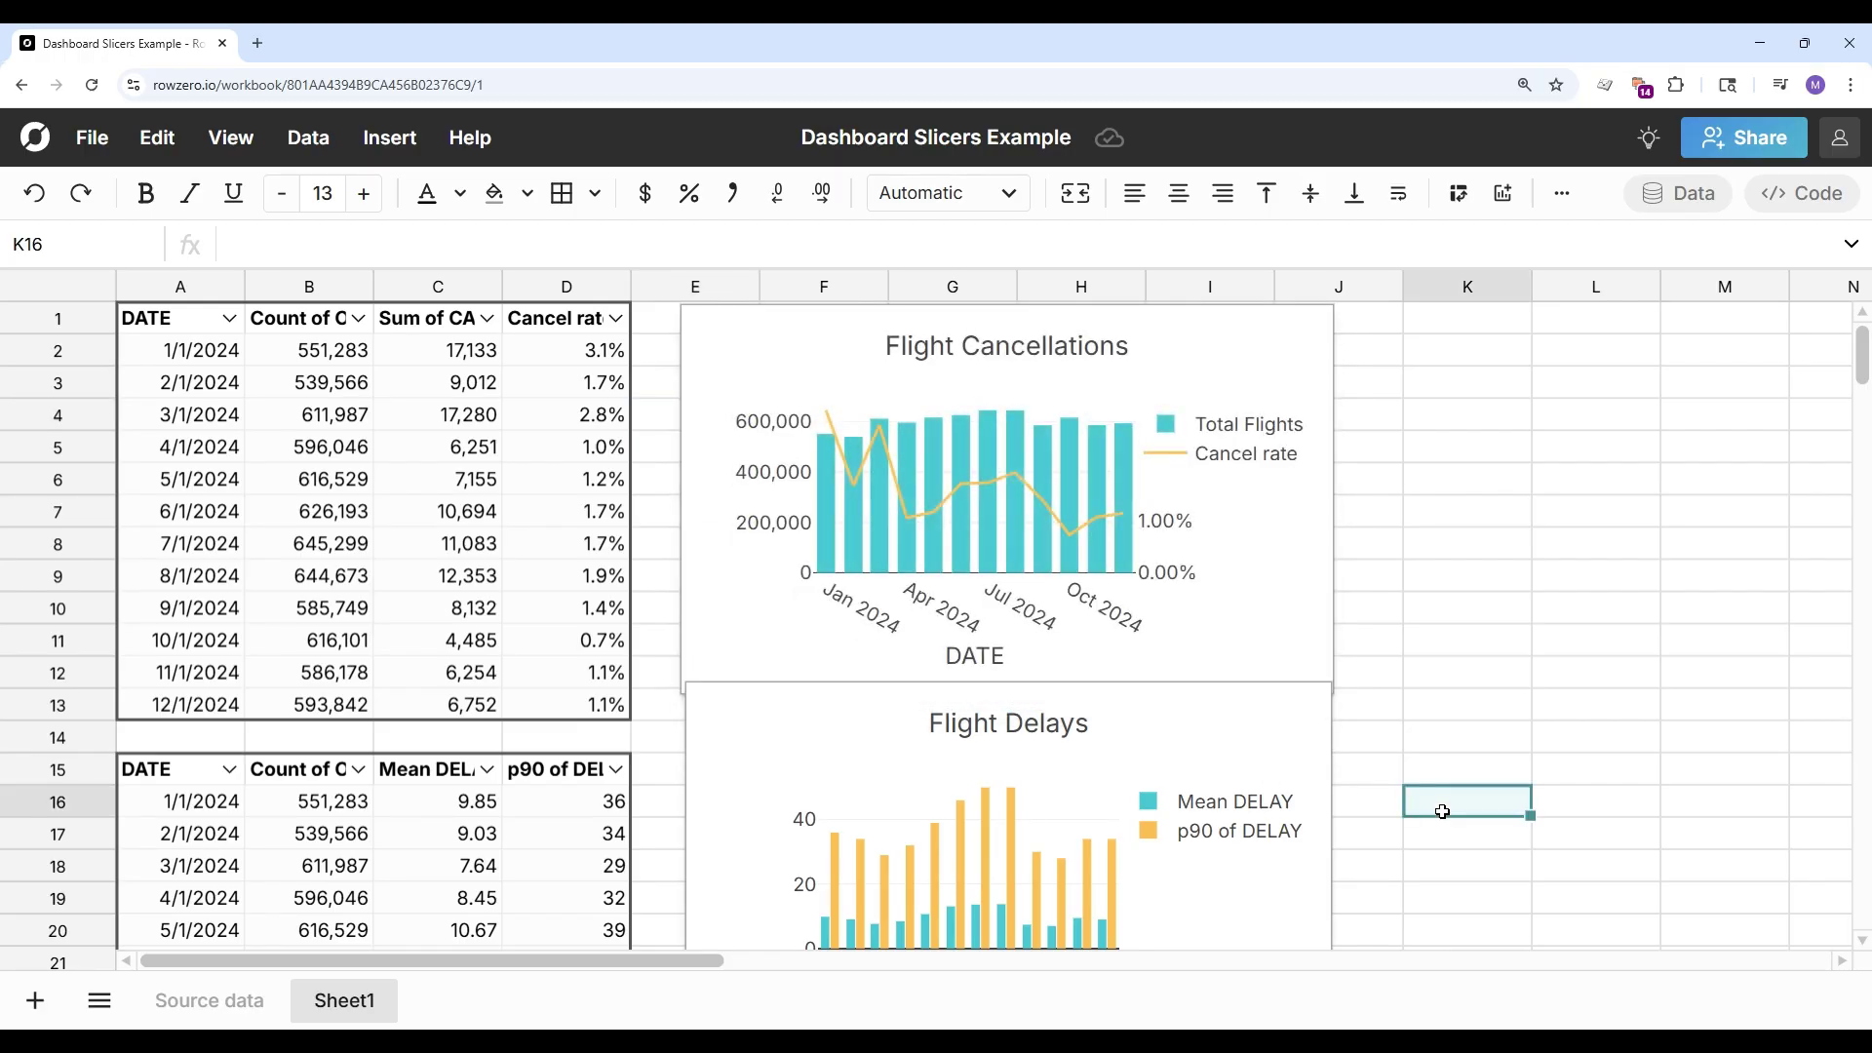
pyautogui.click(796, 791)
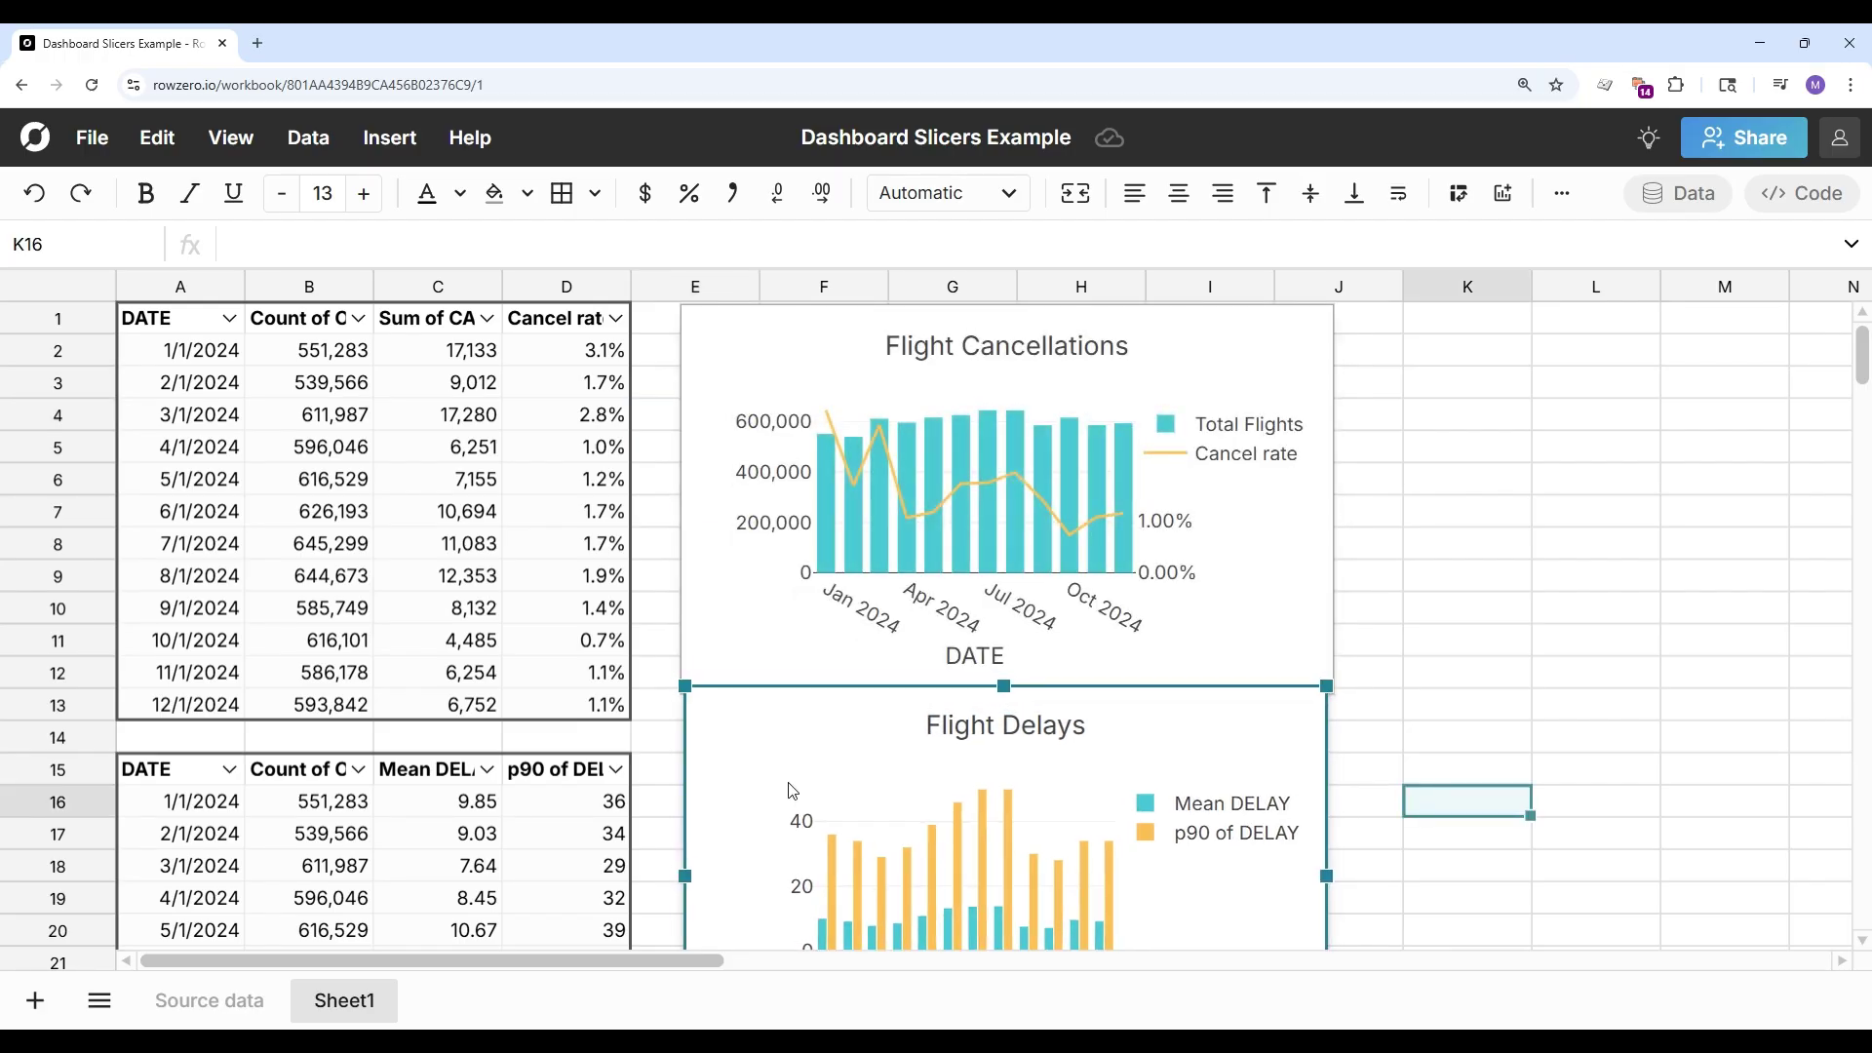
# Insert three columns to the left of columns A to C.
pyautogui.click(184, 285)
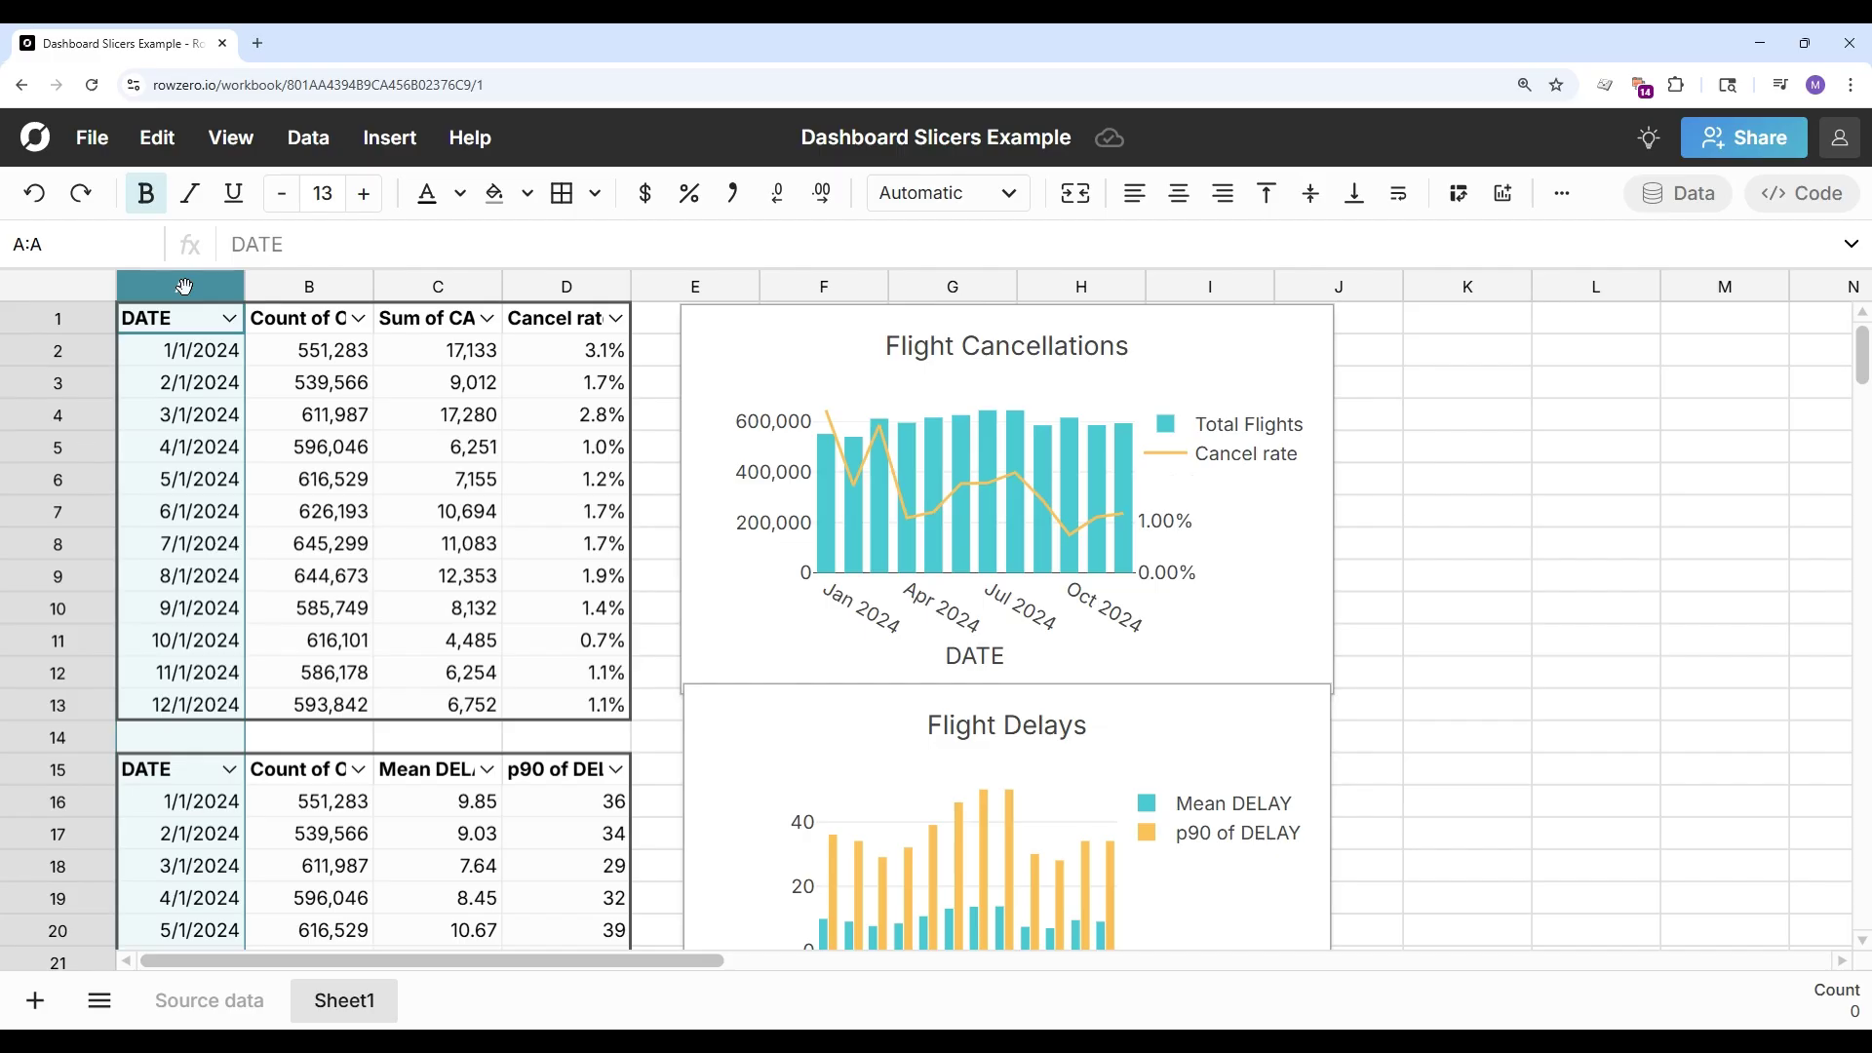
pyautogui.keyDown('shift'); pyautogui.click(417, 286); pyautogui.keyUp('shift')
pyautogui.rightClick(417, 283)
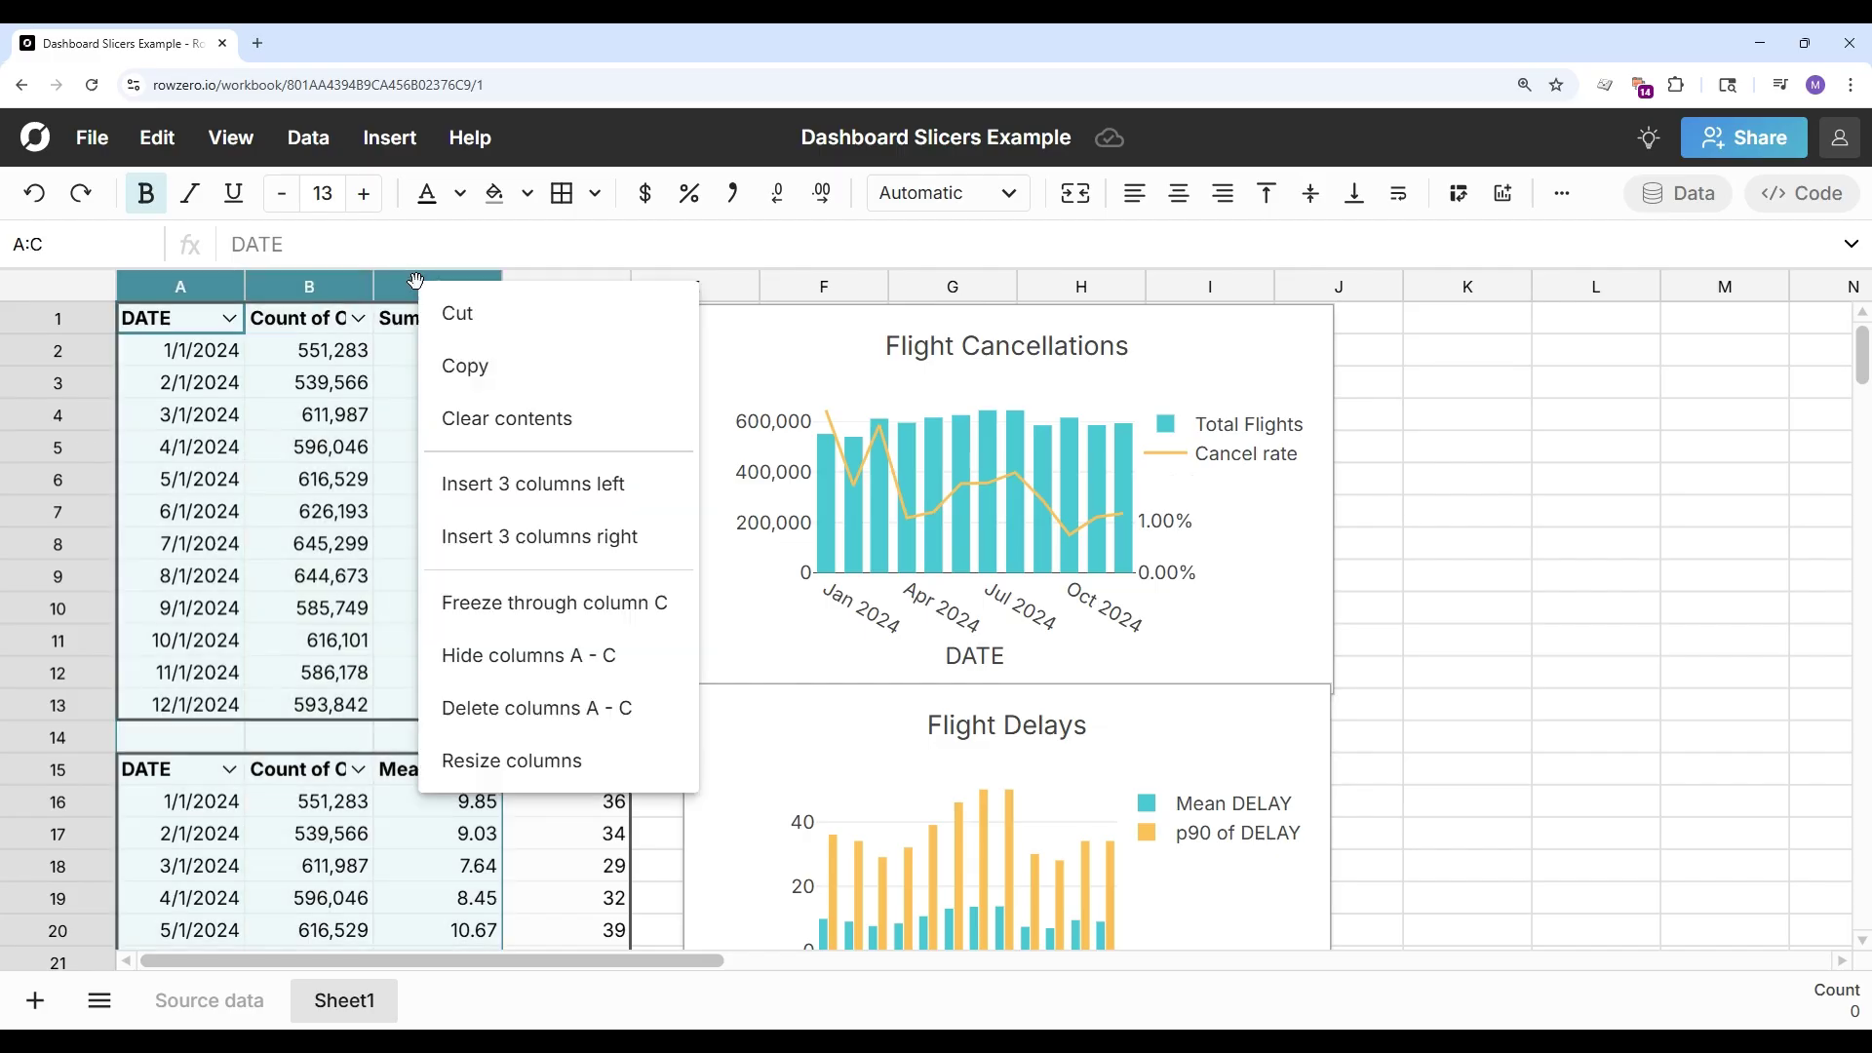
pyautogui.click(569, 483)
# Enter the title "Flights Dashboard" in cell A1.
pyautogui.click(209, 320)
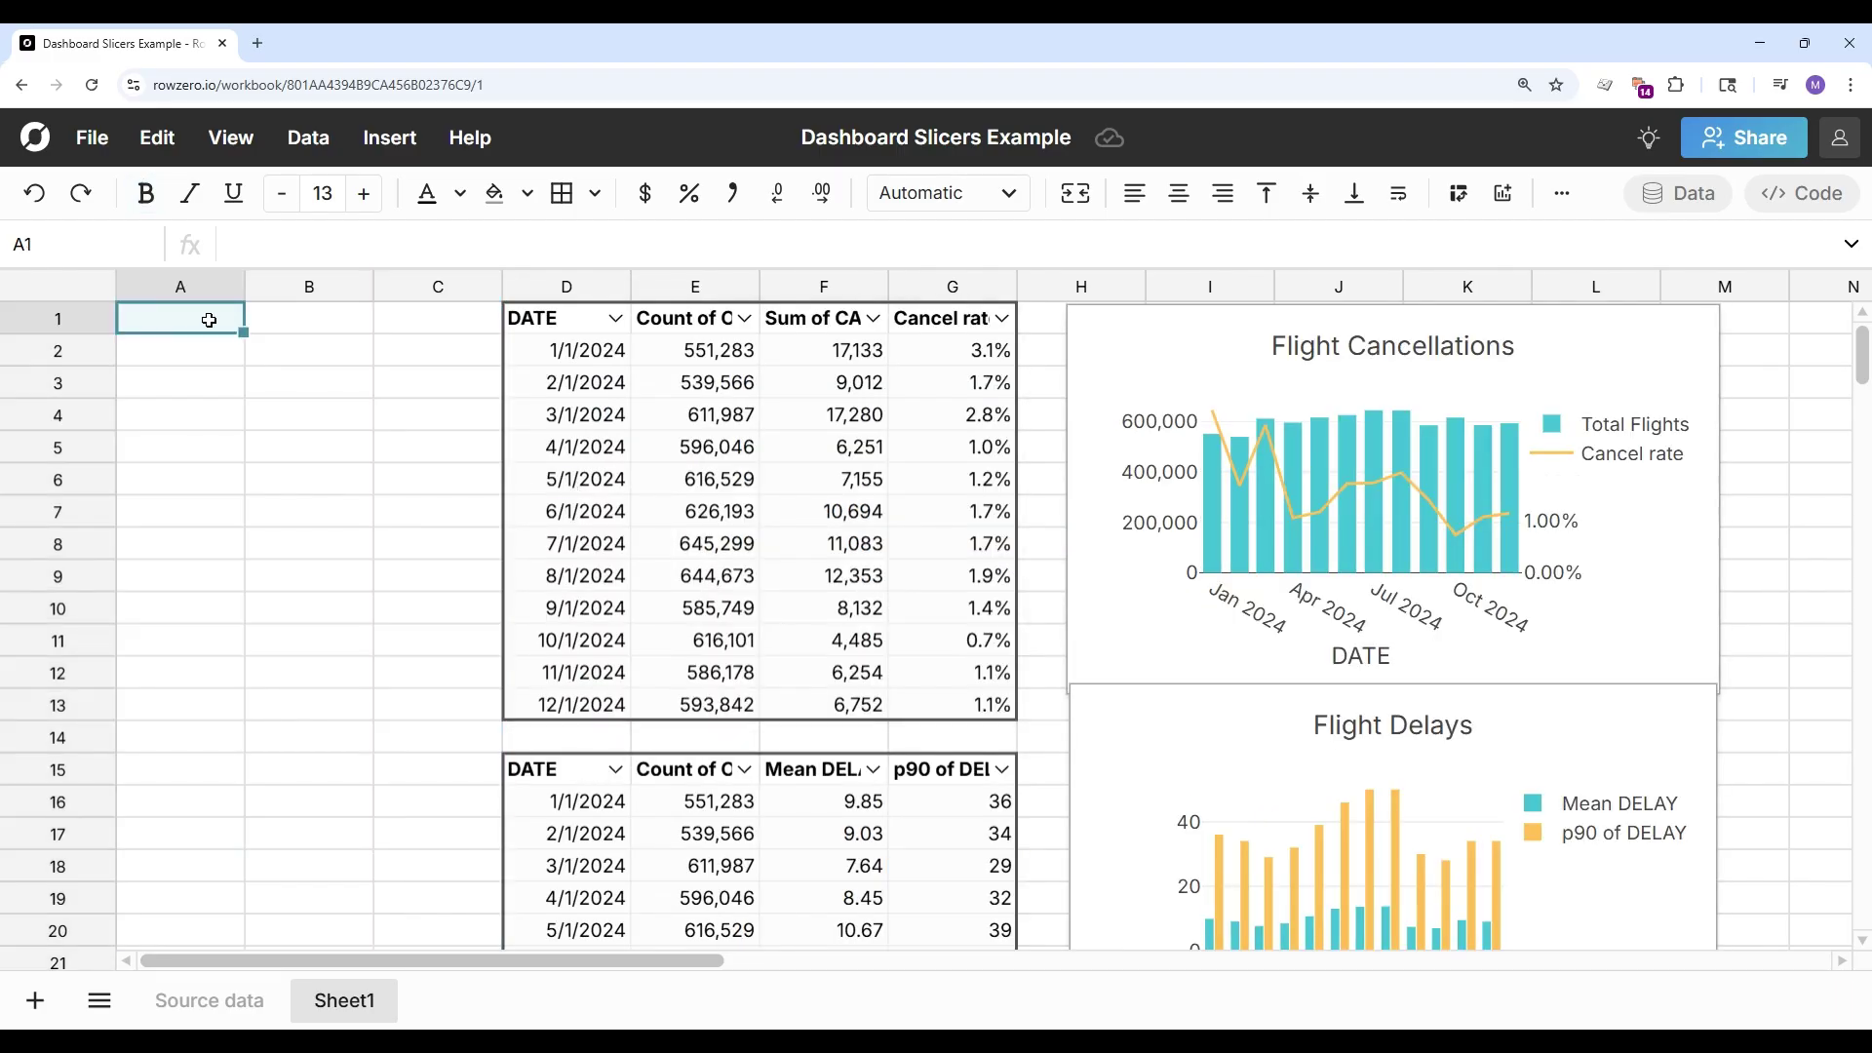
pyautogui.write('Flight')
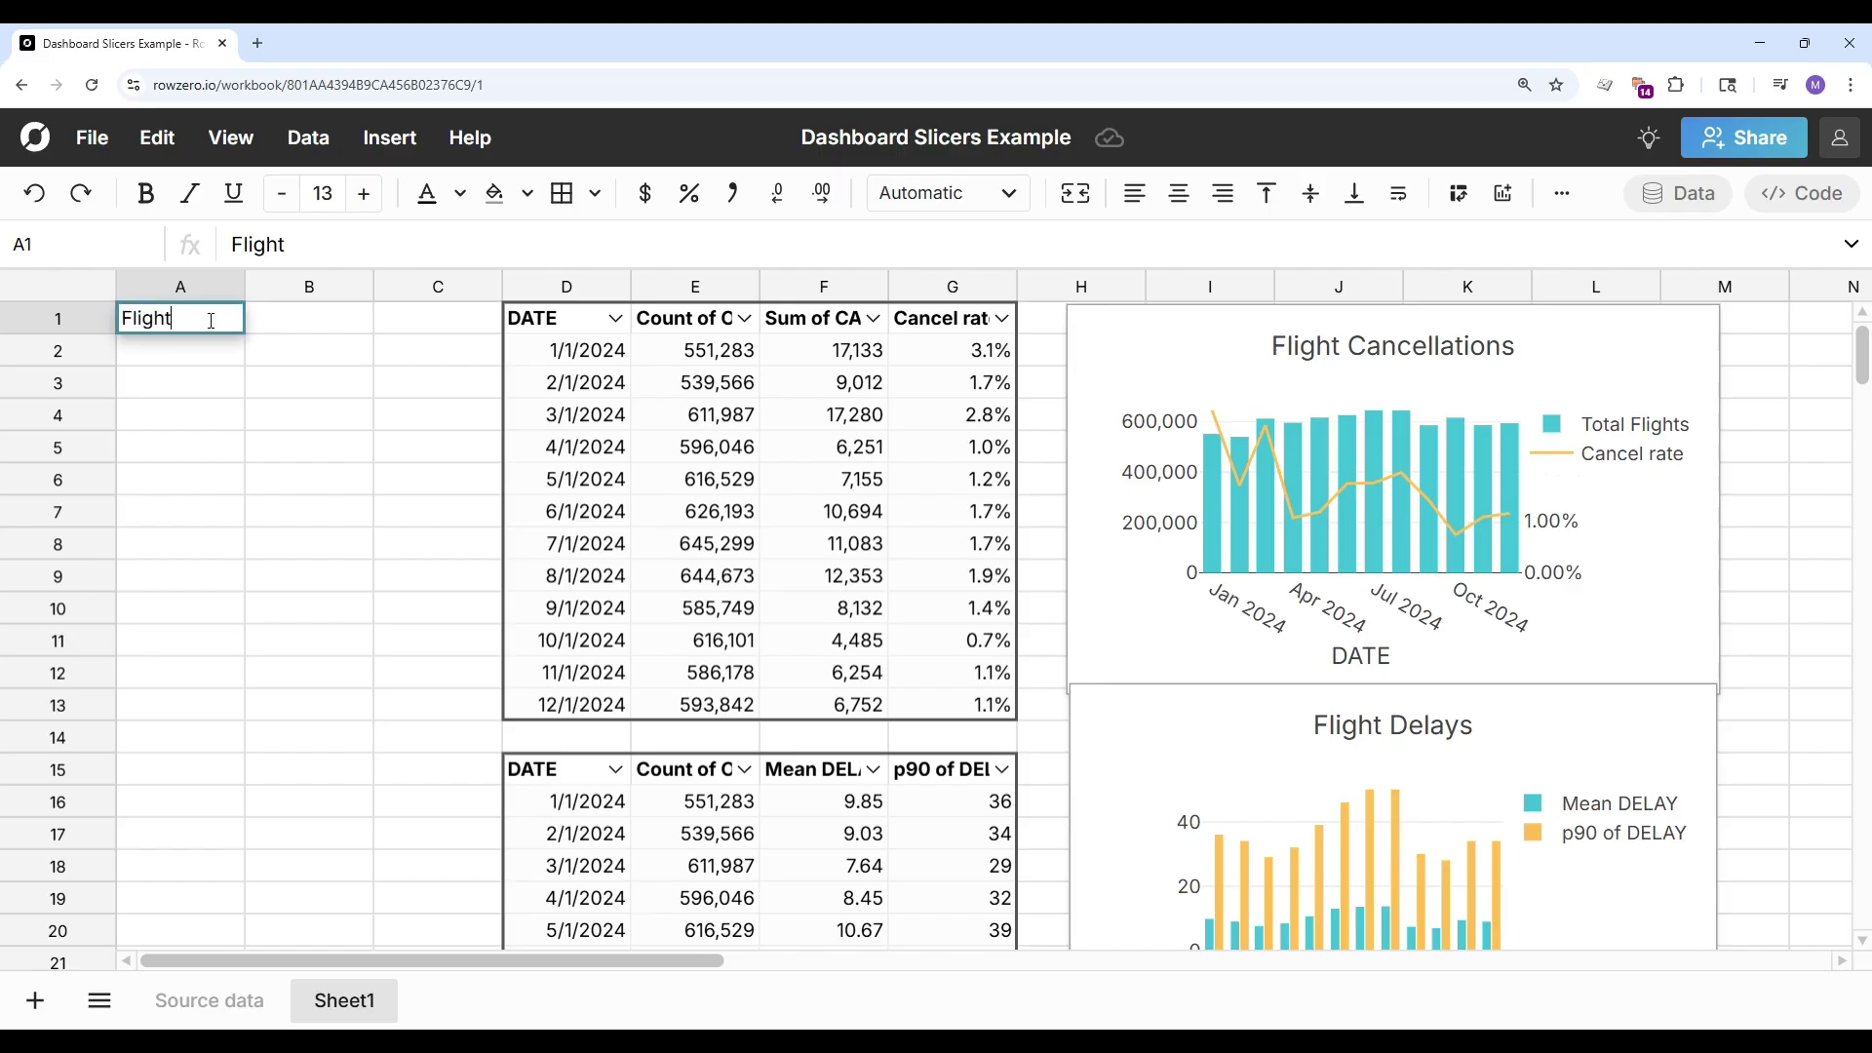
pyautogui.write('s Dashboard')
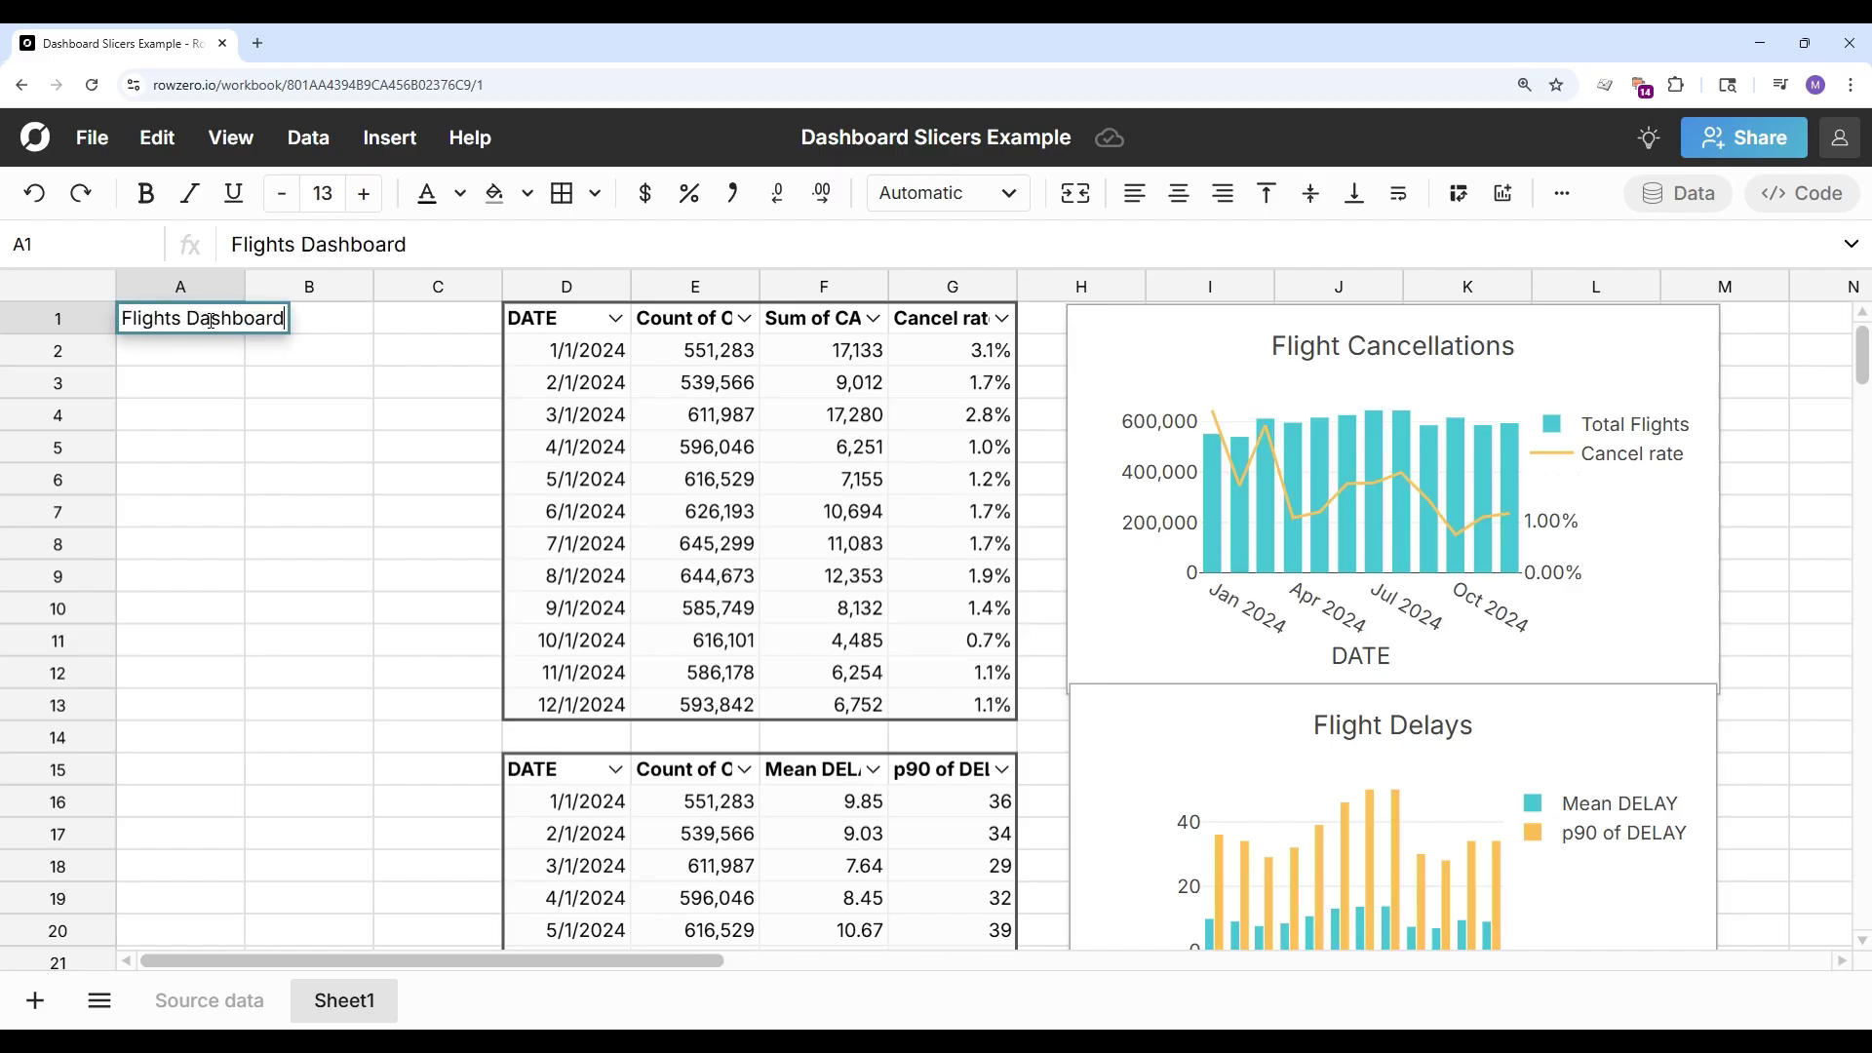
pyautogui.click(210, 383)
# Make the title in A1 bold and set its font size to 16.
pyautogui.click(183, 319)
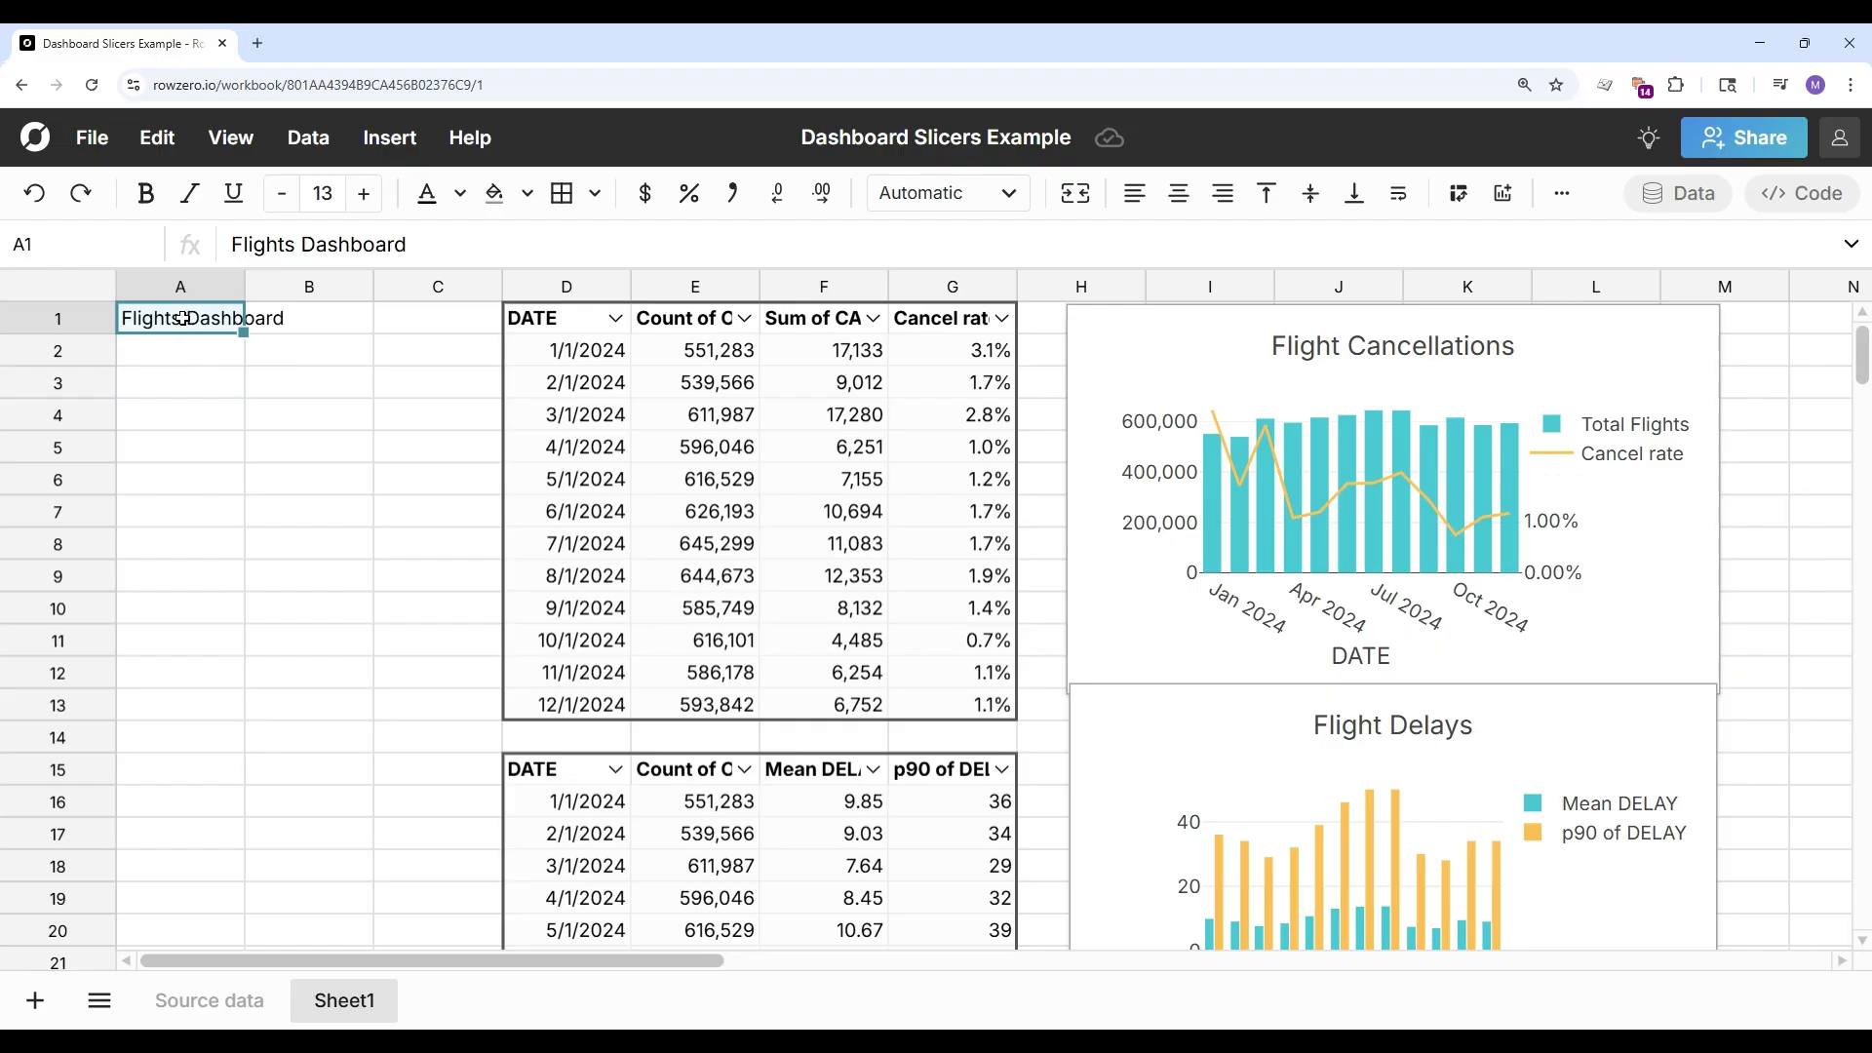
pyautogui.hotkey('ctrl', 'b')
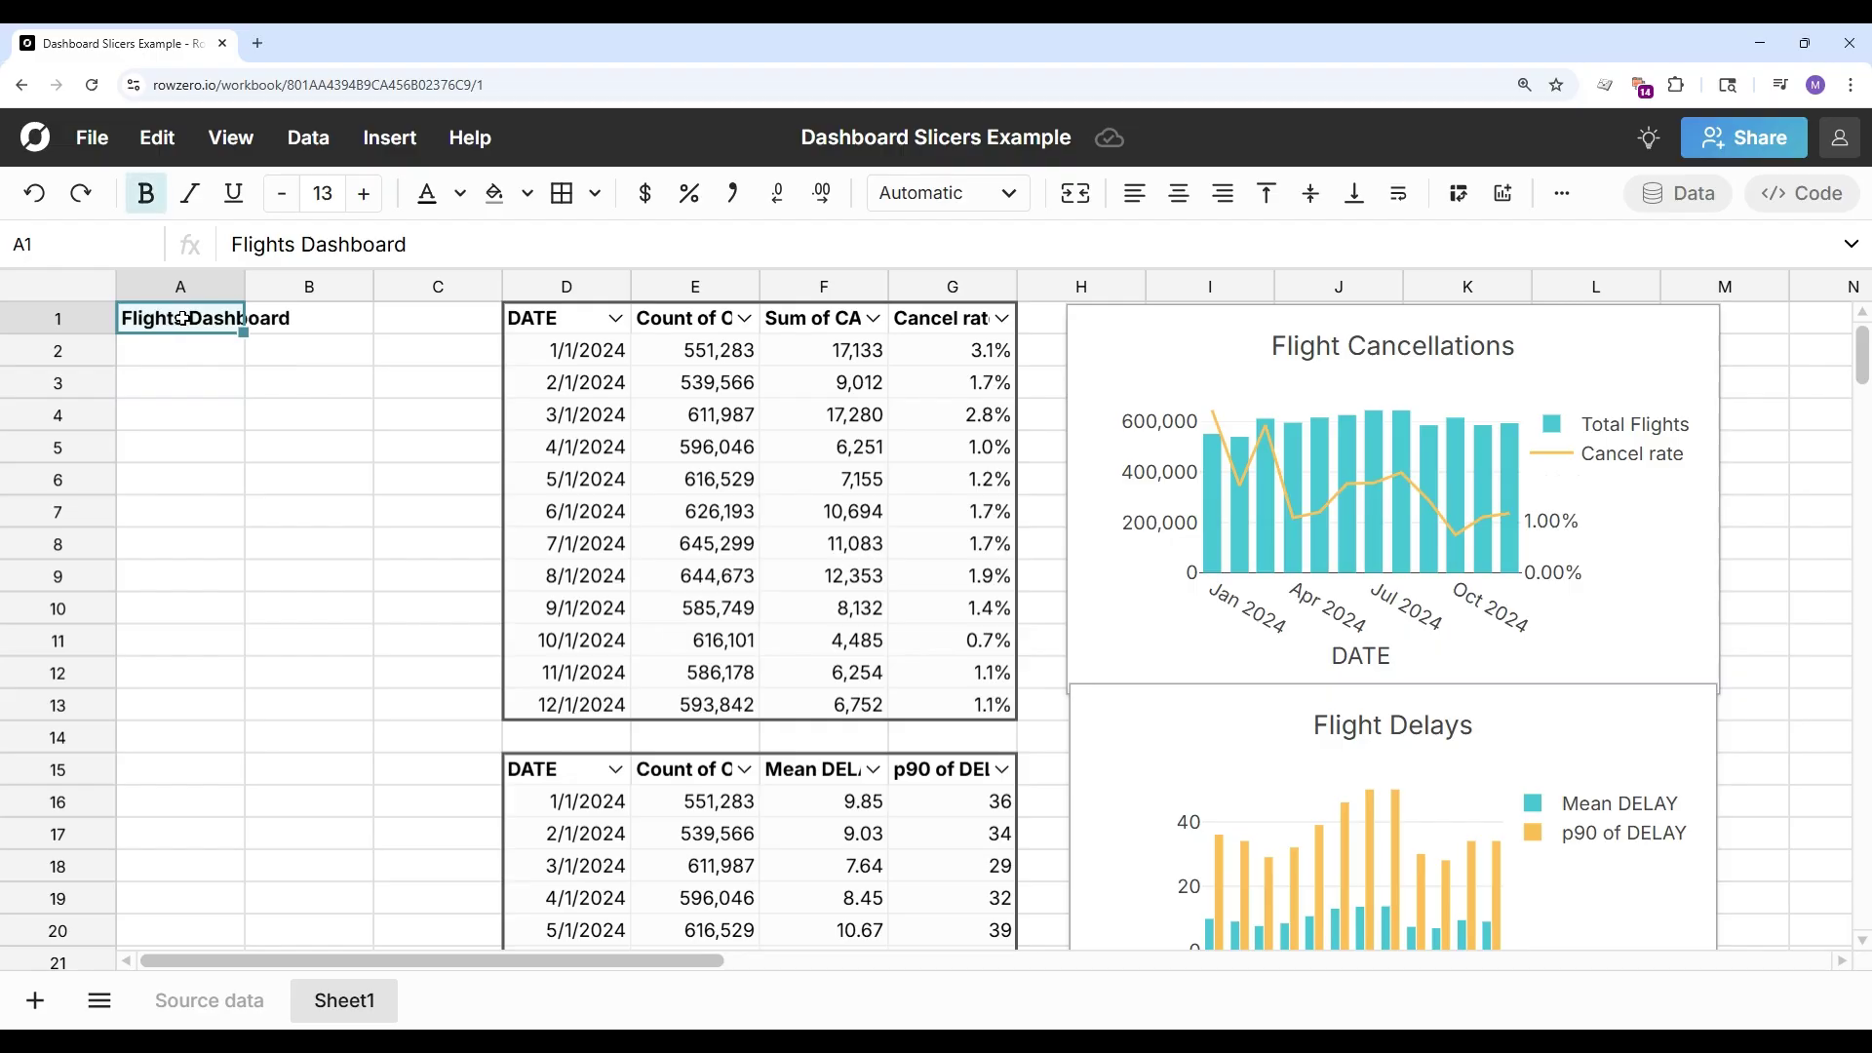
pyautogui.click(363, 194)
pyautogui.click(363, 195)
pyautogui.click(362, 194)
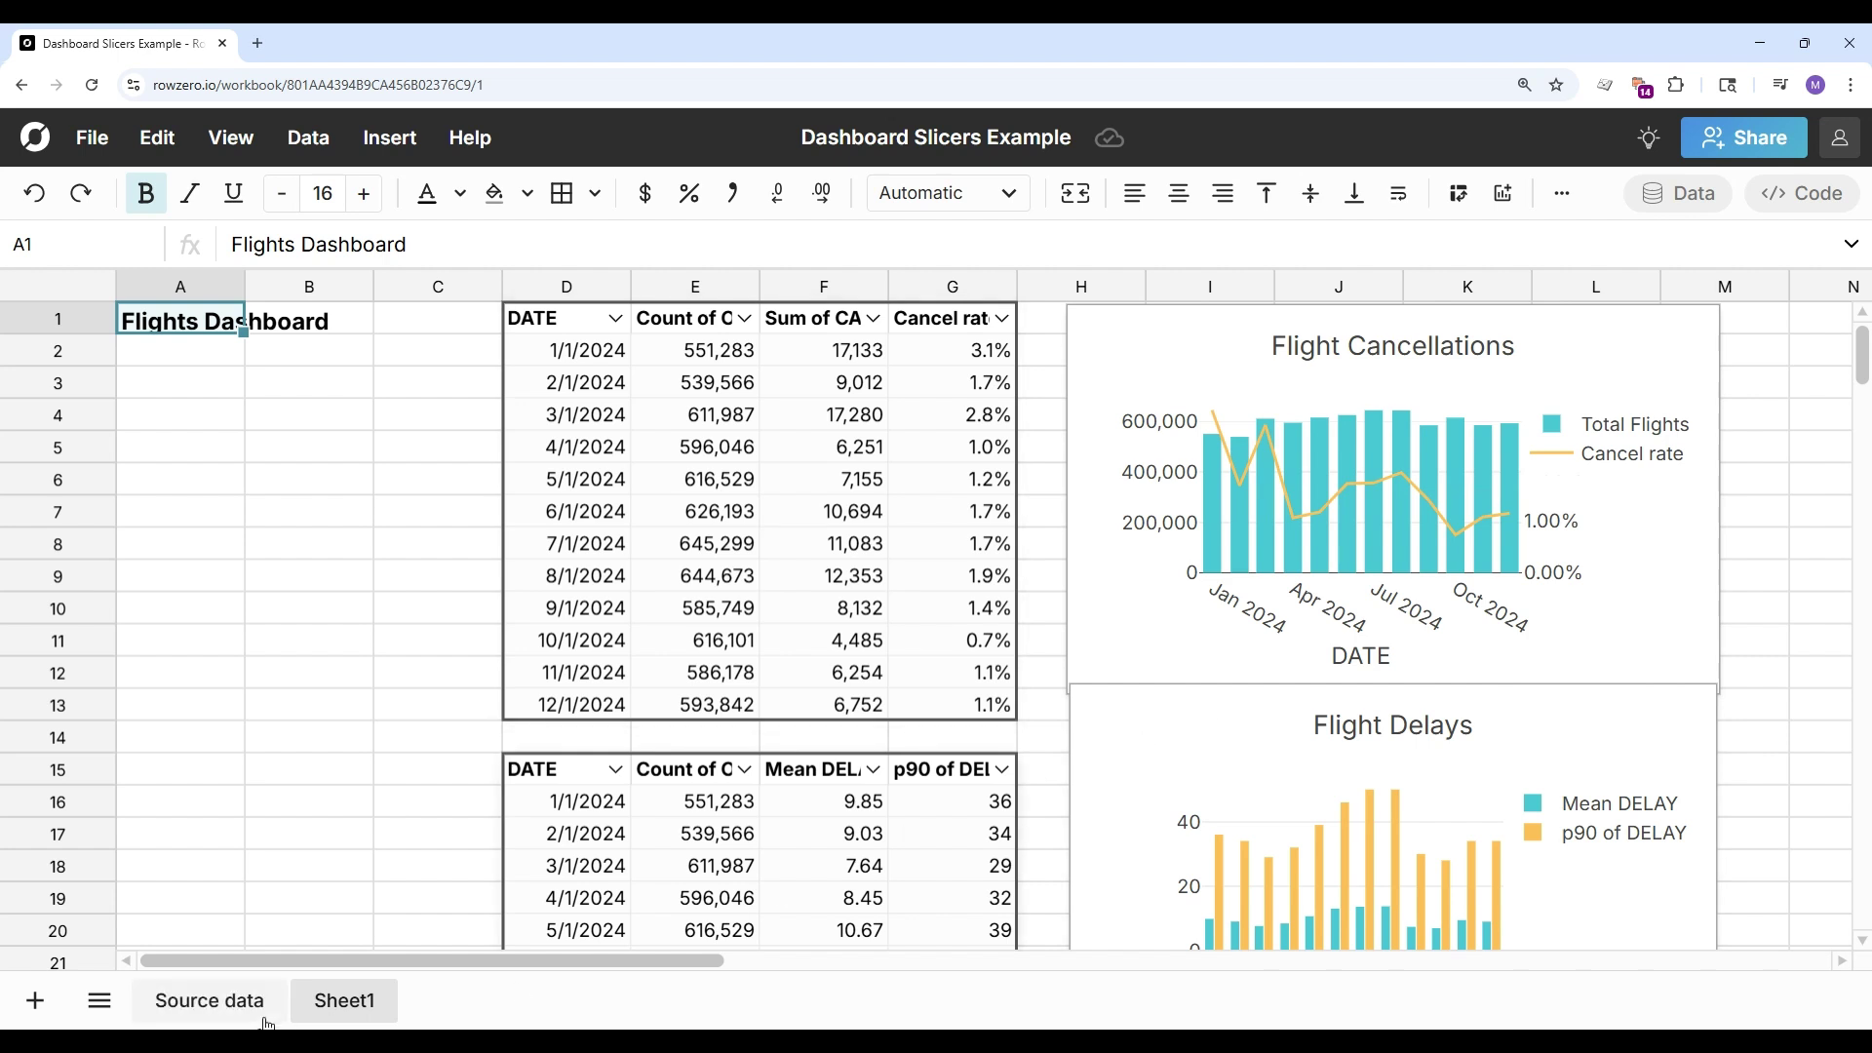
# Create slicers for CARRIER, ORIGIN and CRS_DEP_TIME from the connected table on the Source data sheet.
pyautogui.click(216, 1004)
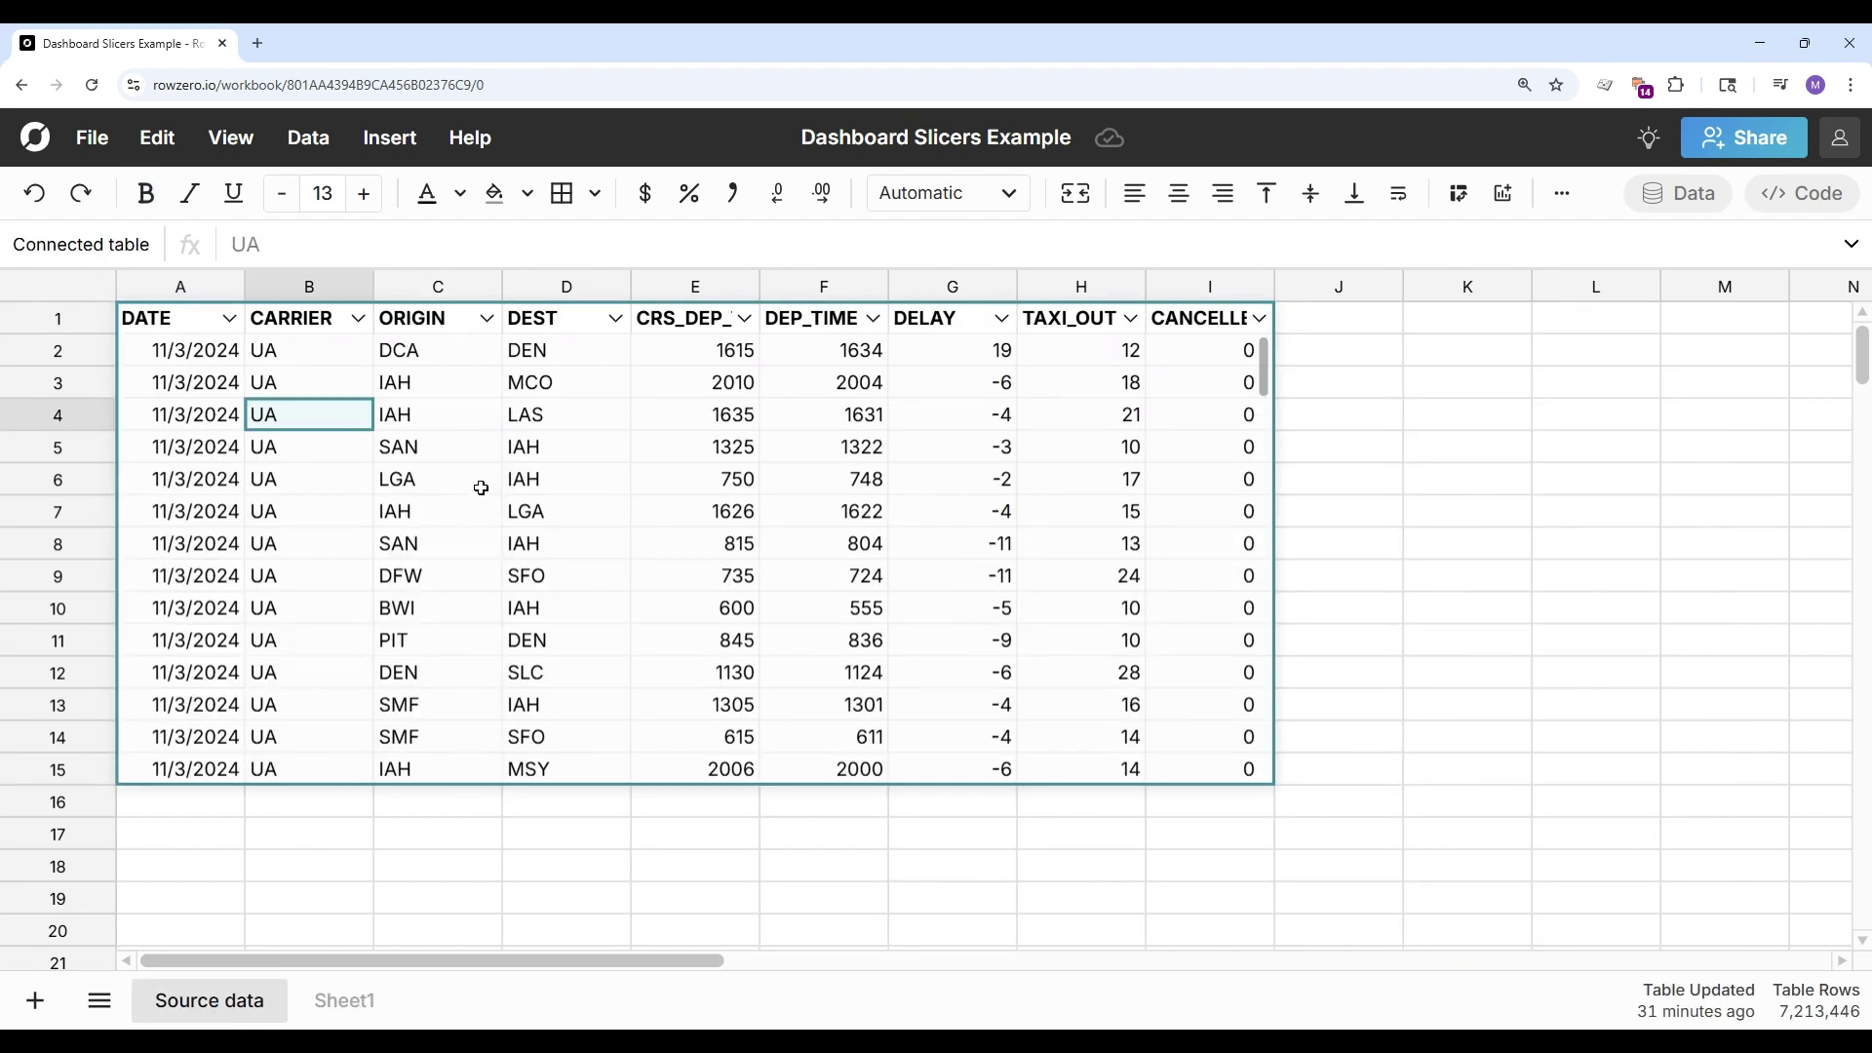
pyautogui.click(474, 480)
pyautogui.click(308, 137)
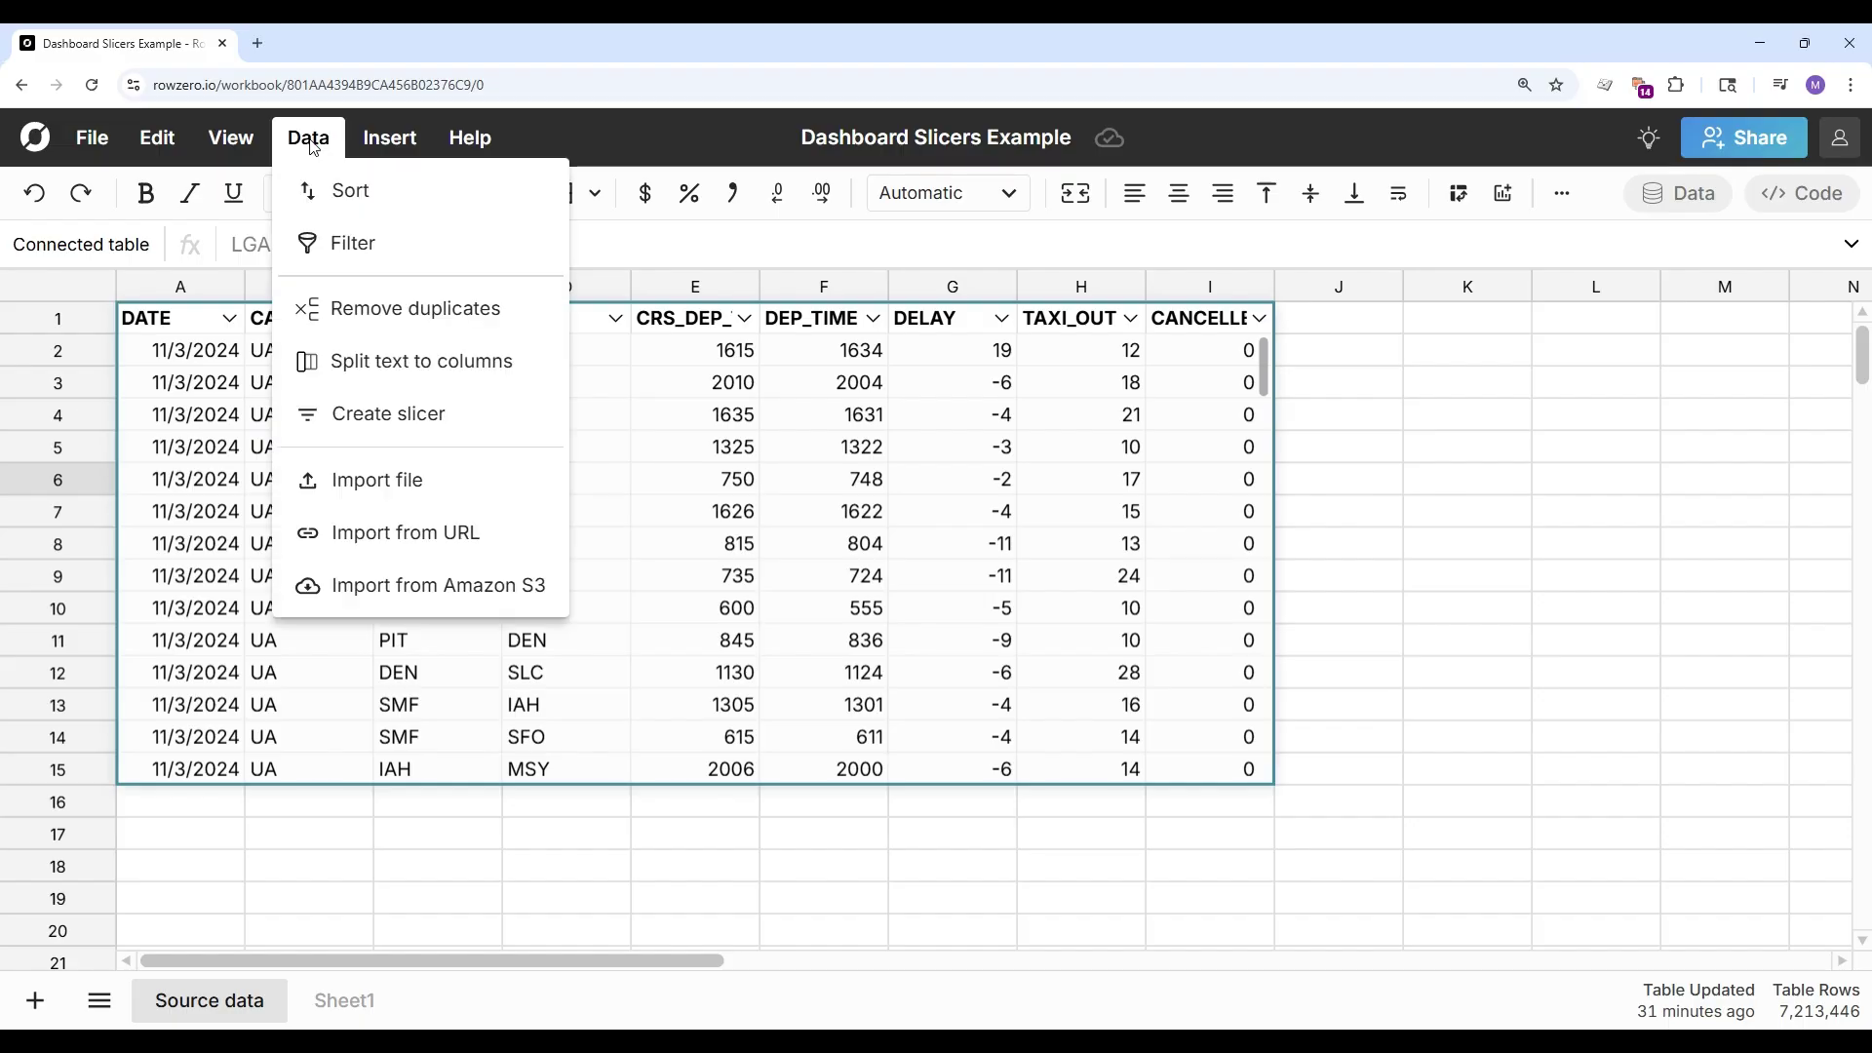
pyautogui.click(365, 413)
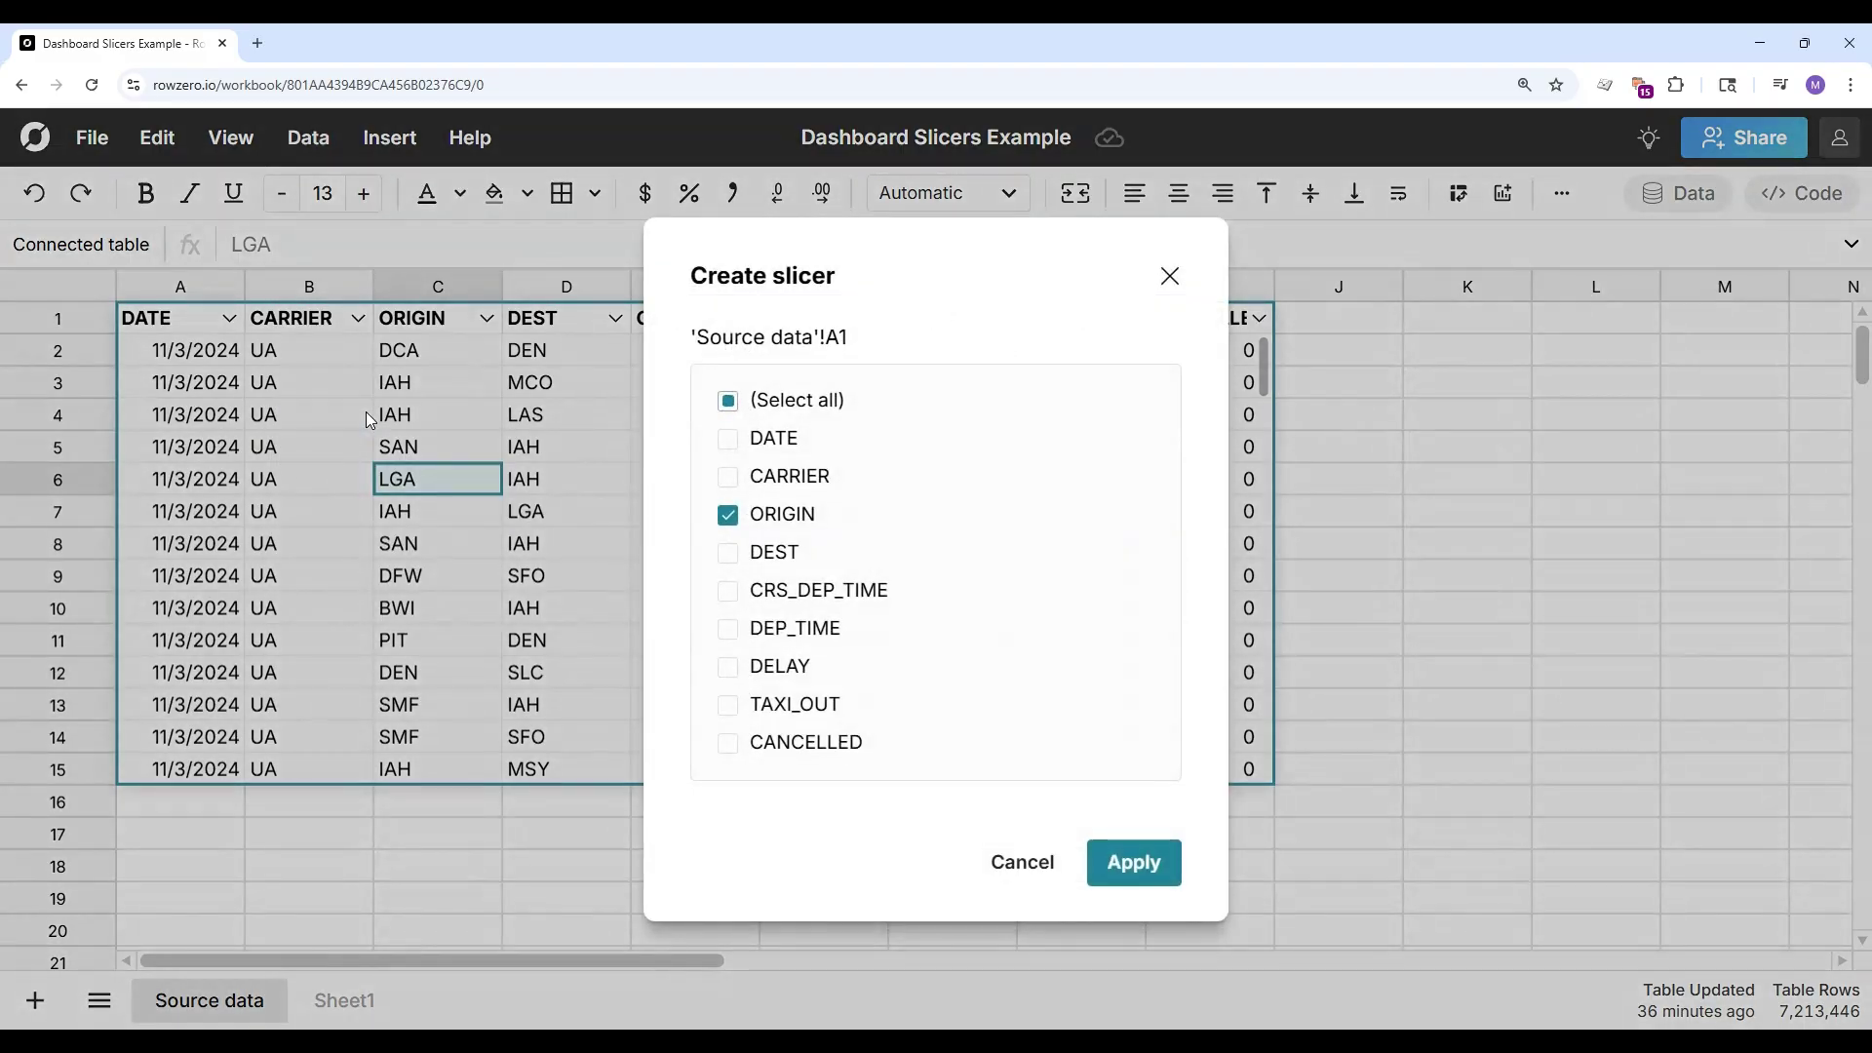
pyautogui.click(731, 479)
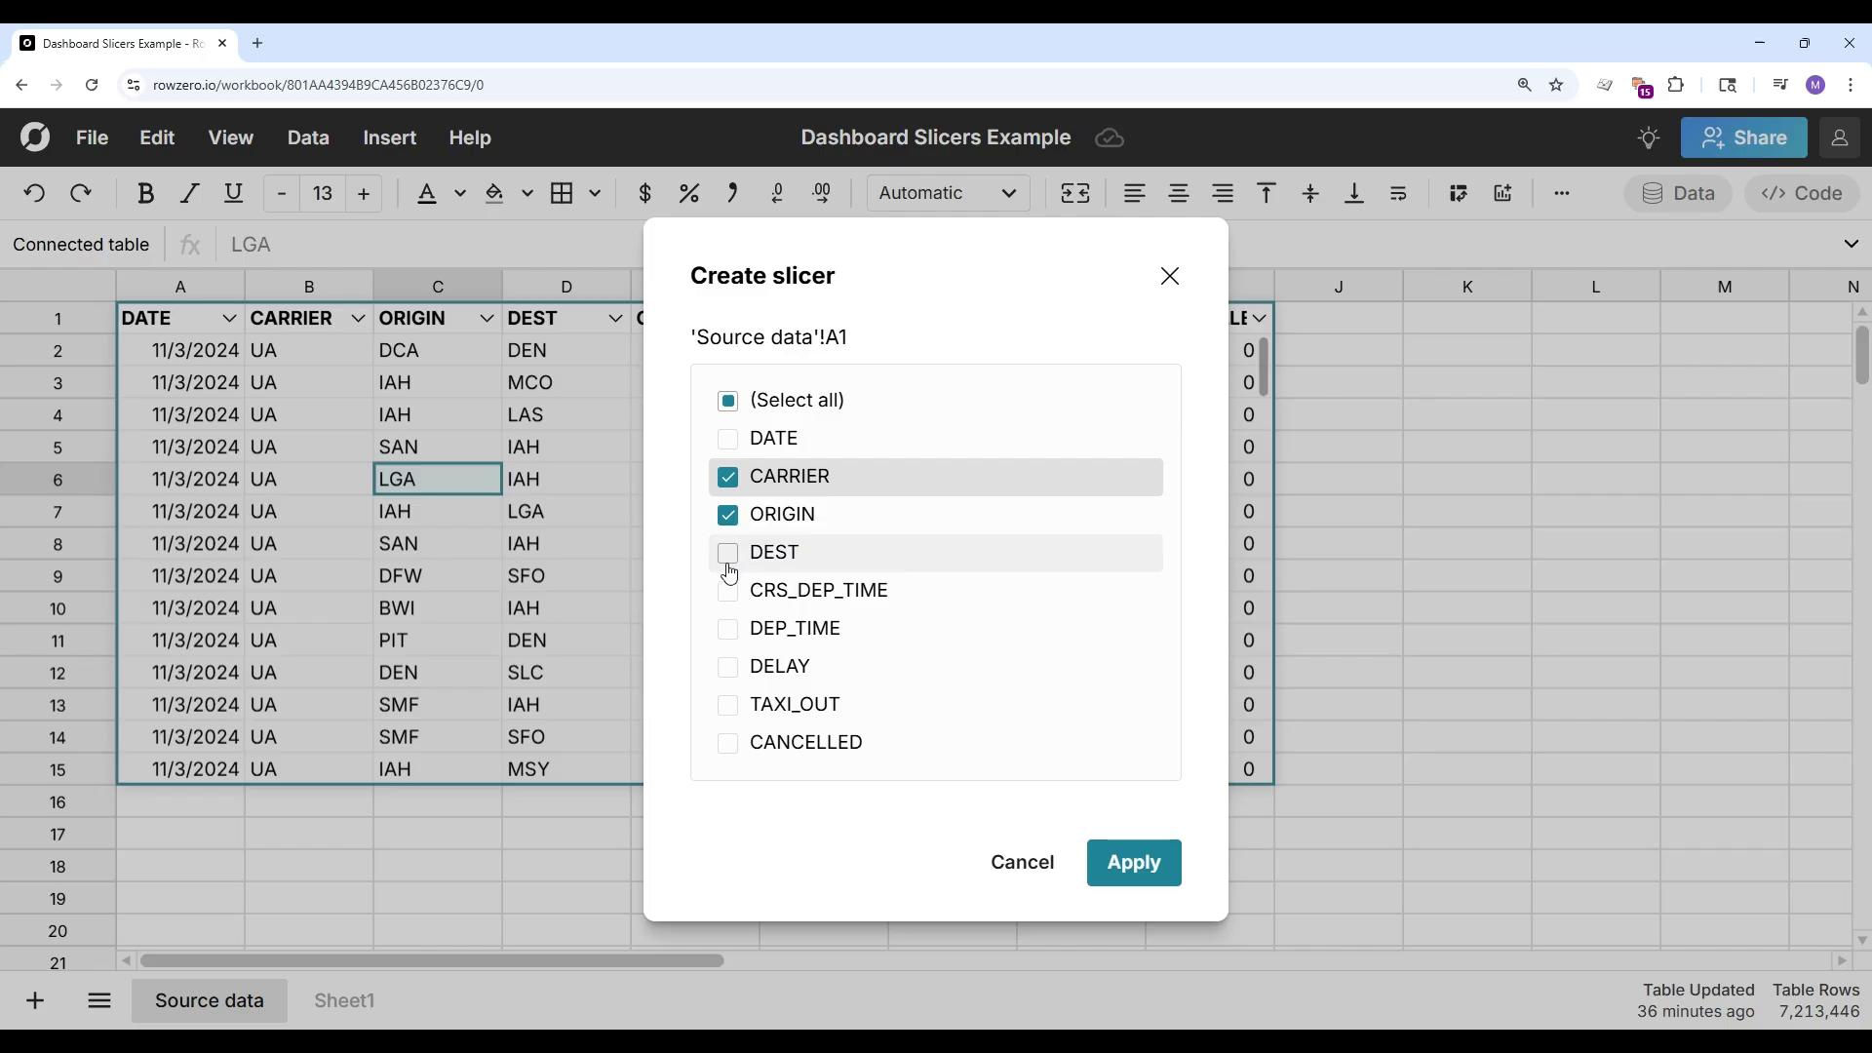
pyautogui.click(729, 592)
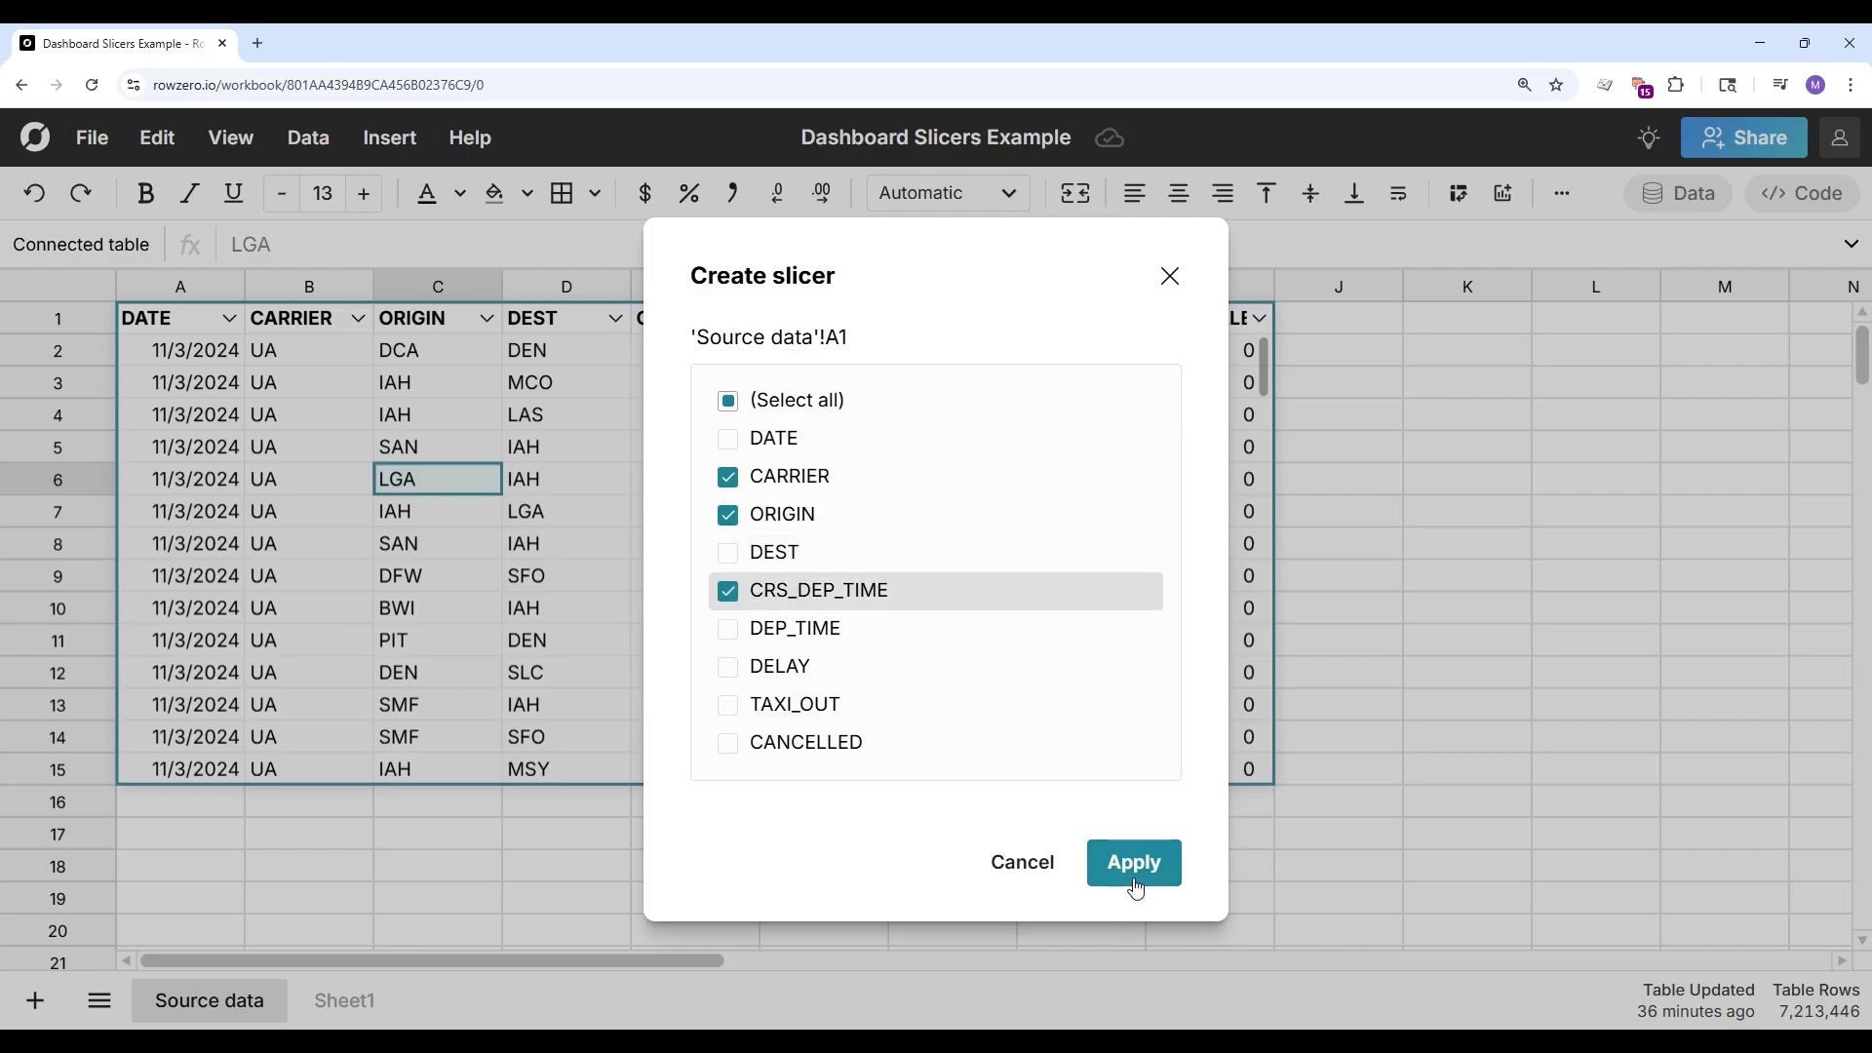
pyautogui.click(1135, 864)
# Move the CARRIER, ORIGIN and CRS_DEP_TIME slicers from Source data to Sheet1 at A3 and stack them vertically below the title.
pyautogui.click(202, 365)
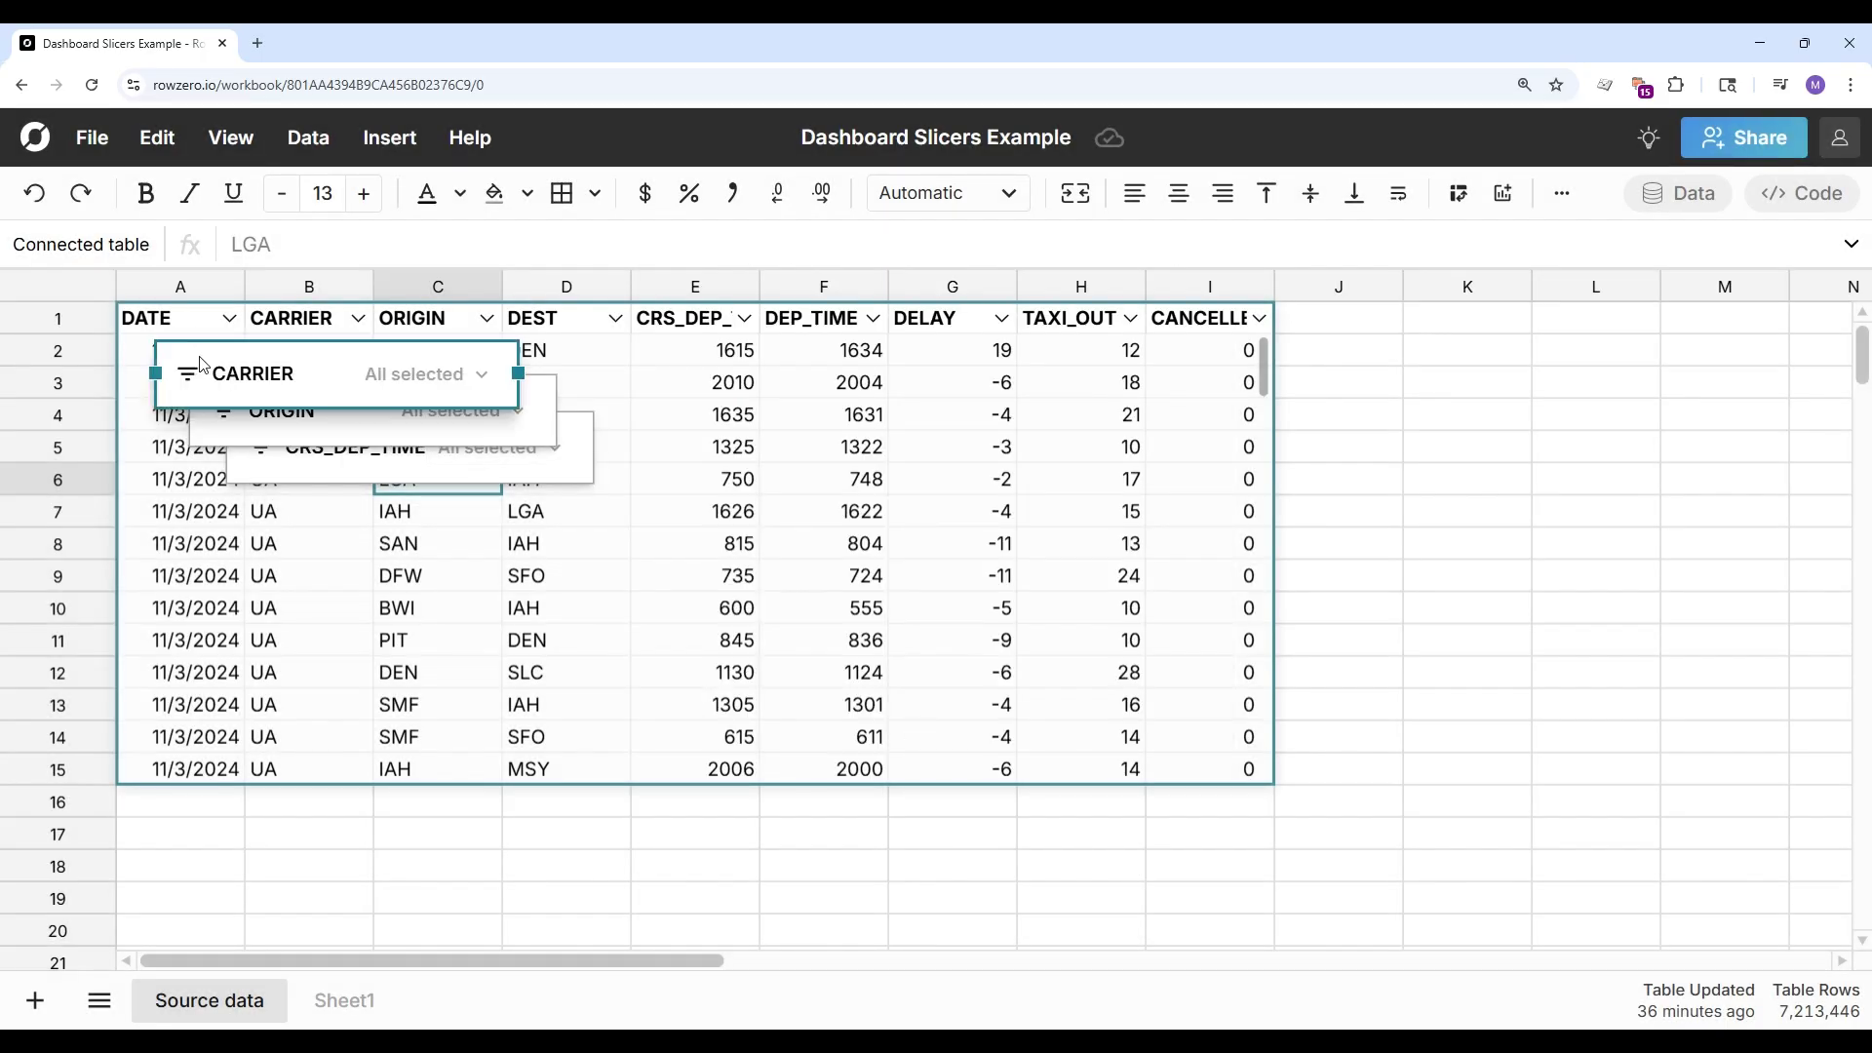
pyautogui.keyDown('shift'); pyautogui.click(278, 426); pyautogui.keyUp('shift')
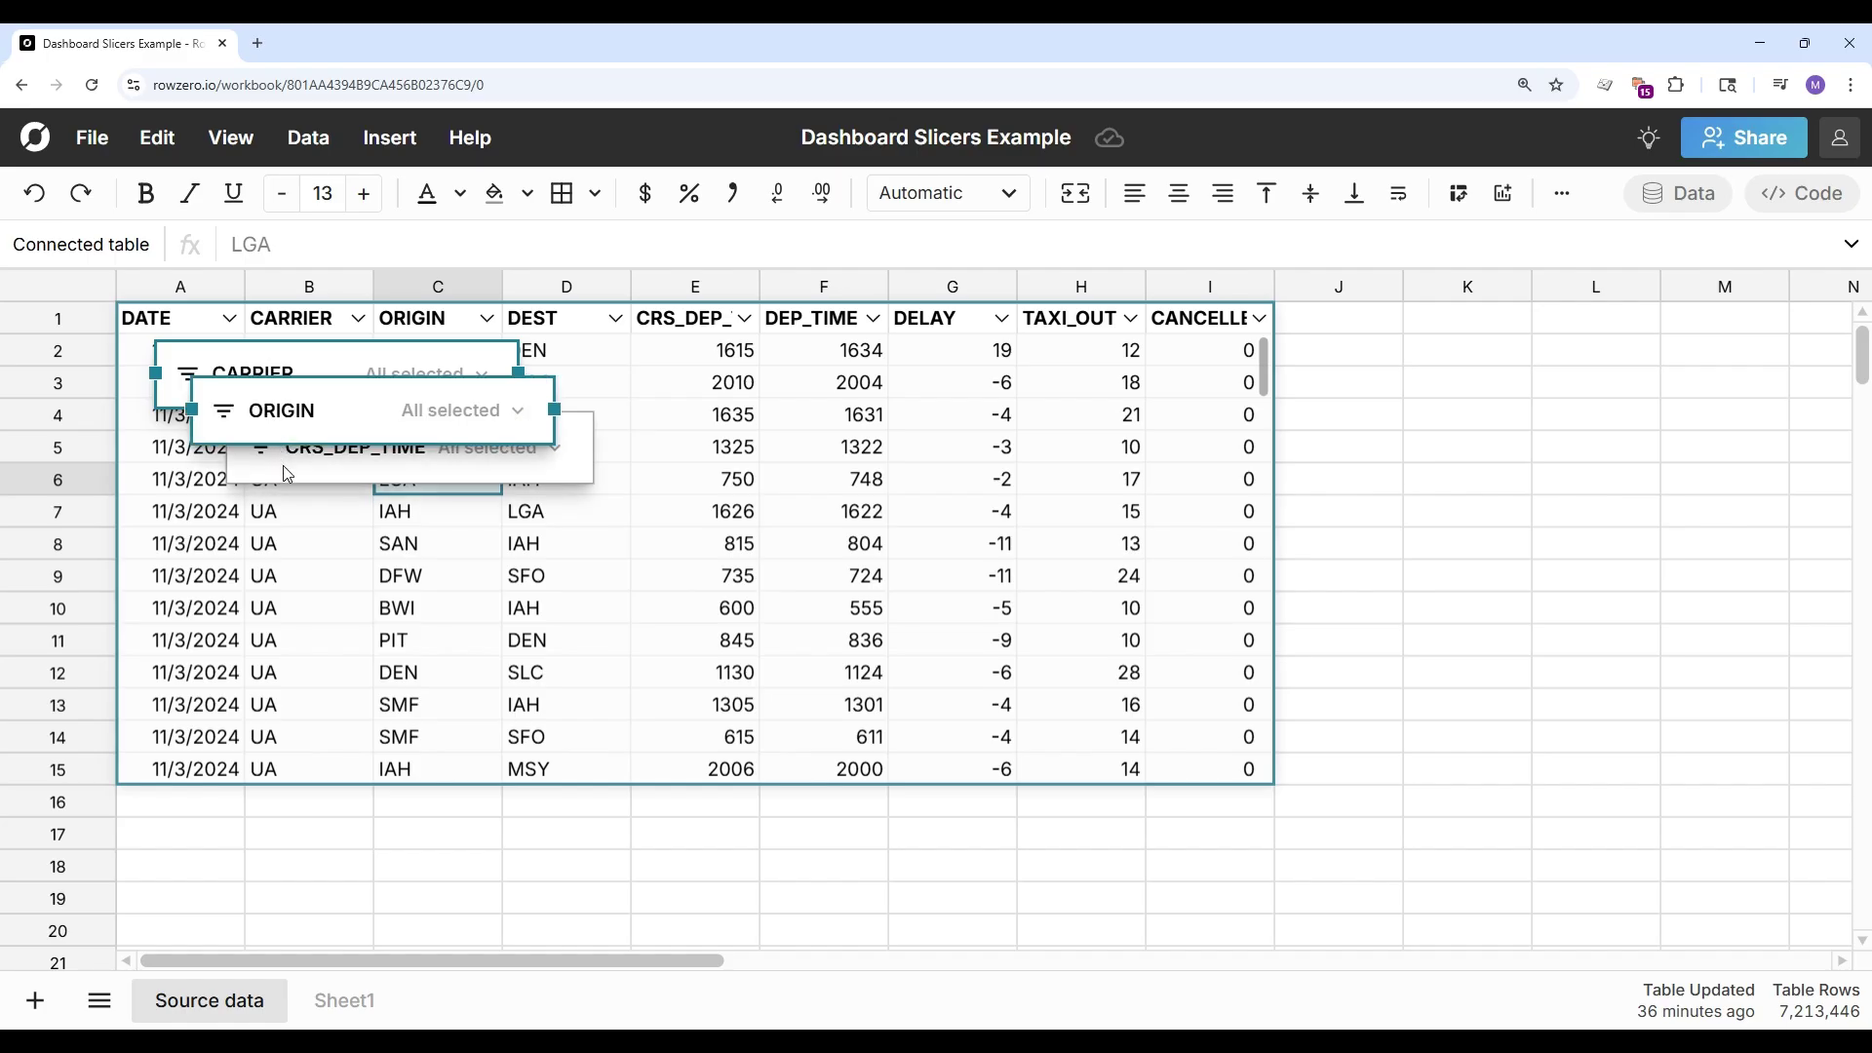
pyautogui.keyDown('shift'); pyautogui.click(283, 465); pyautogui.keyUp('shift')
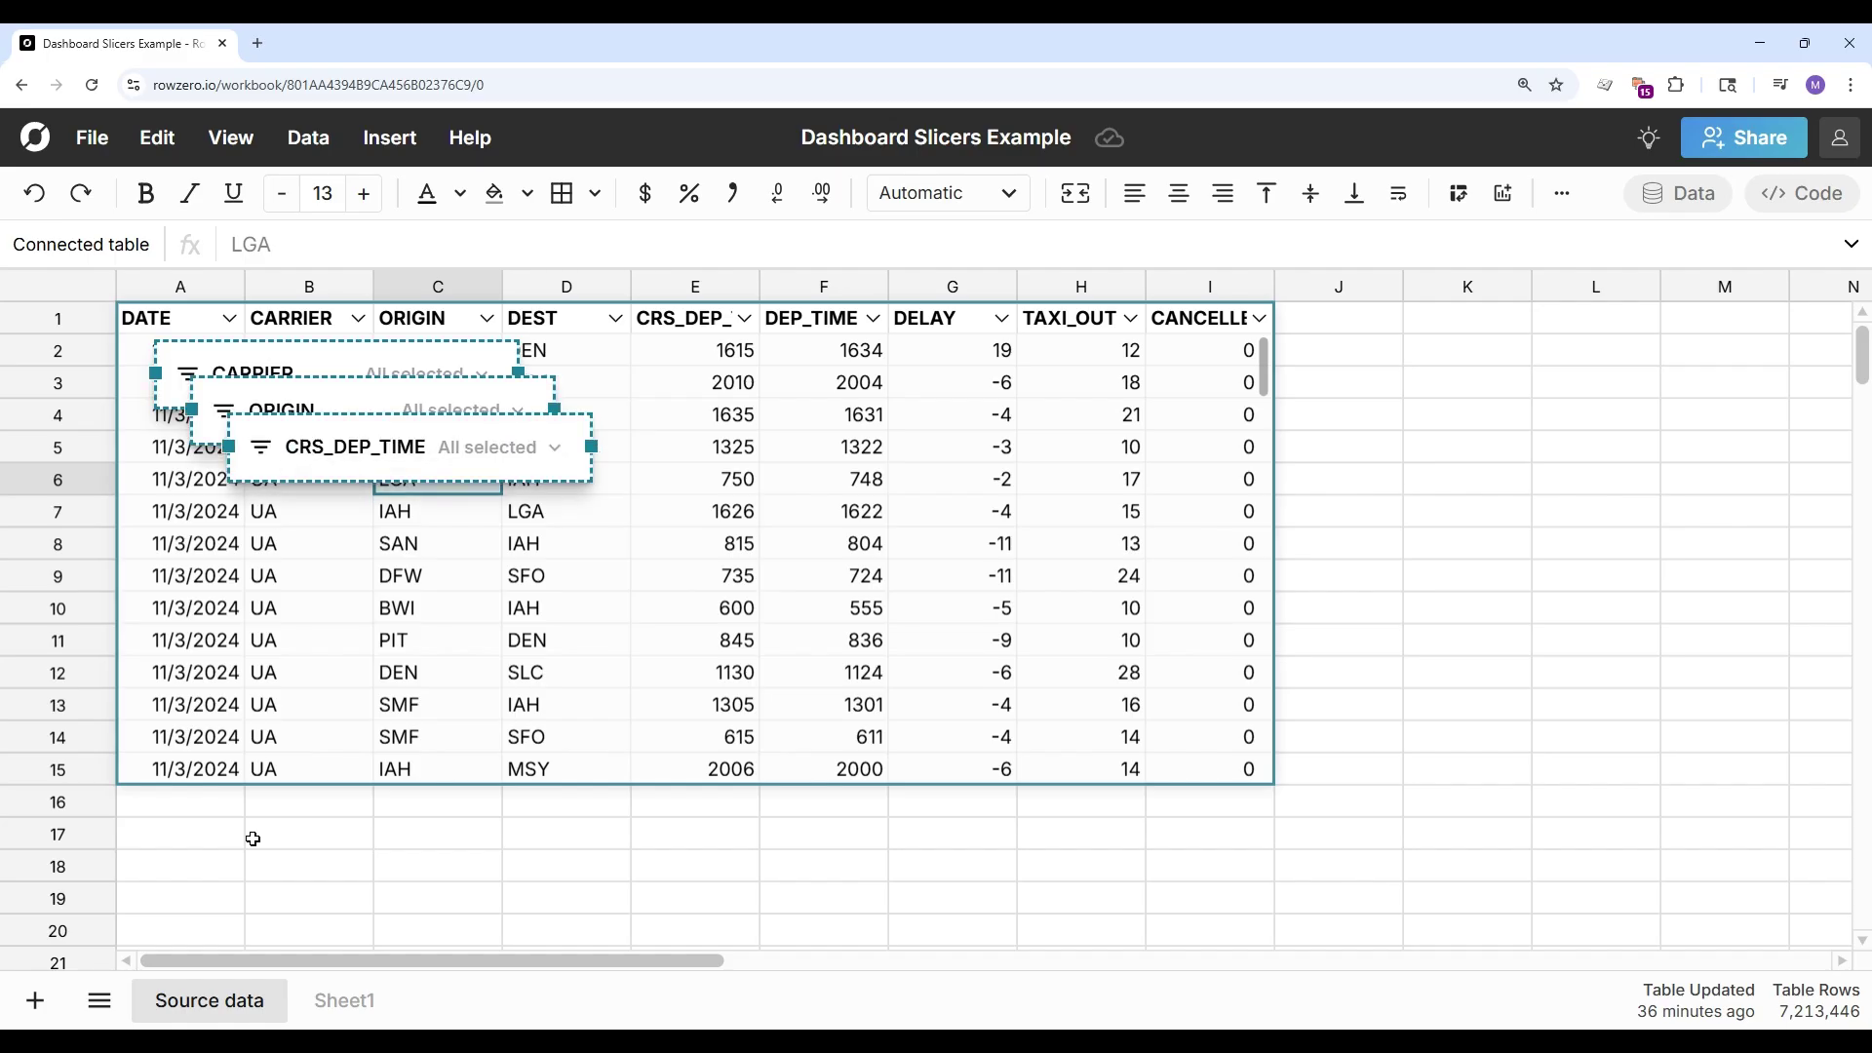
pyautogui.click(346, 1001)
pyautogui.click(170, 382)
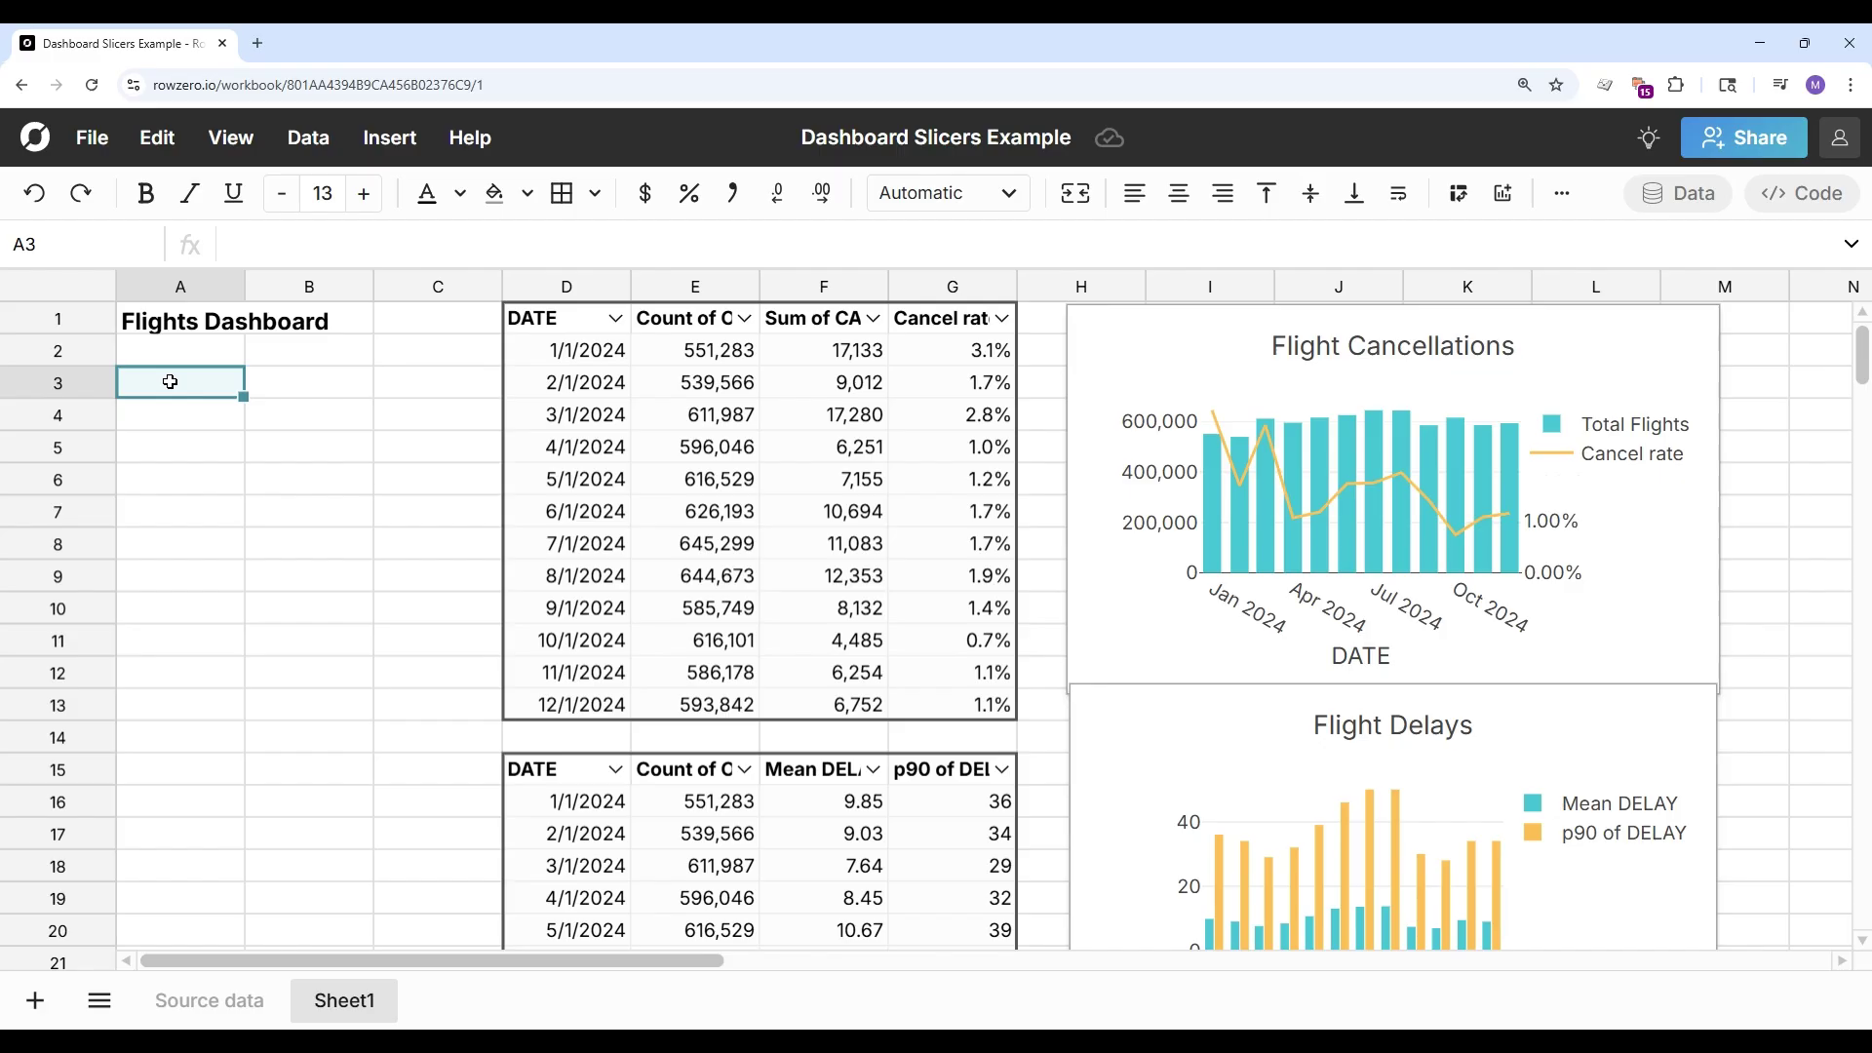
pyautogui.hotkey('ctrl', 'v')
pyautogui.moveTo(267, 487); pyautogui.dragTo(205, 548)
pyautogui.moveTo(283, 459); pyautogui.dragTo(253, 599)
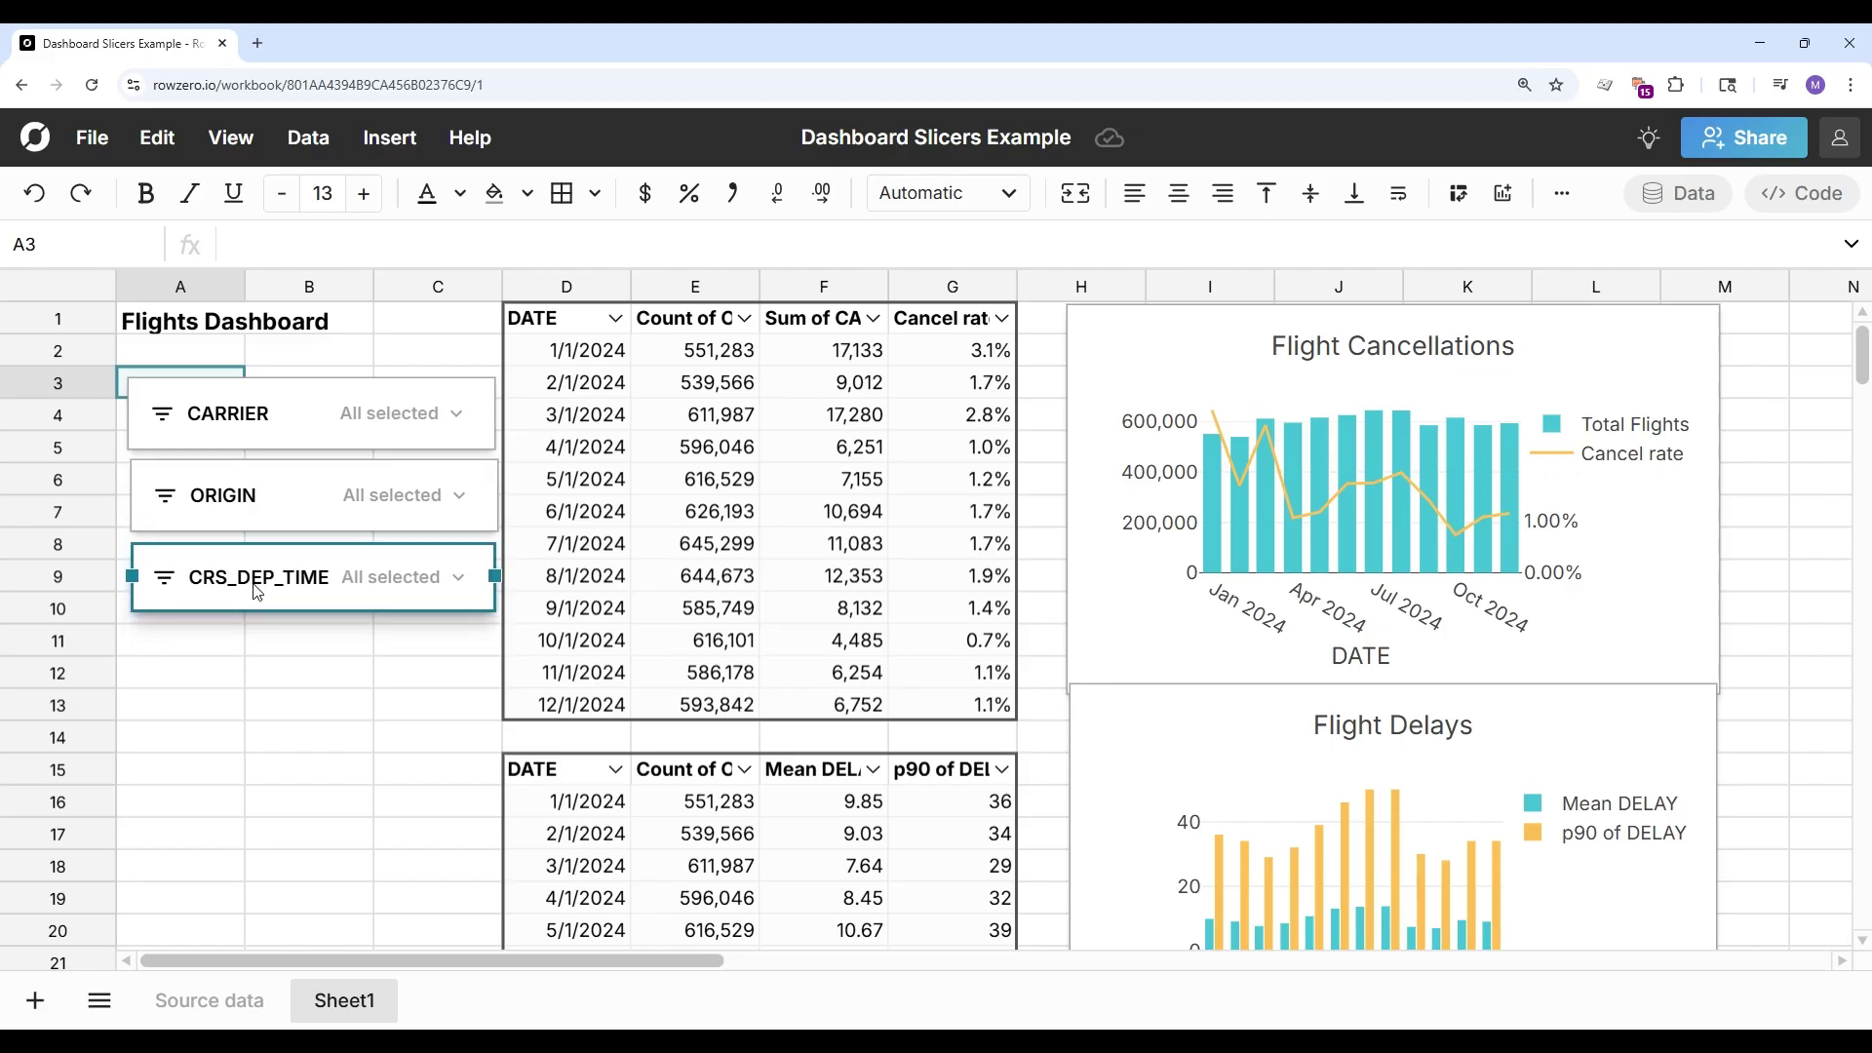
# Change the title of the CARRIER slicer to "Airline".
pyautogui.doubleClick(218, 417)
pyautogui.moveTo(1550, 377); pyautogui.dragTo(1411, 372)
pyautogui.write('Airline')
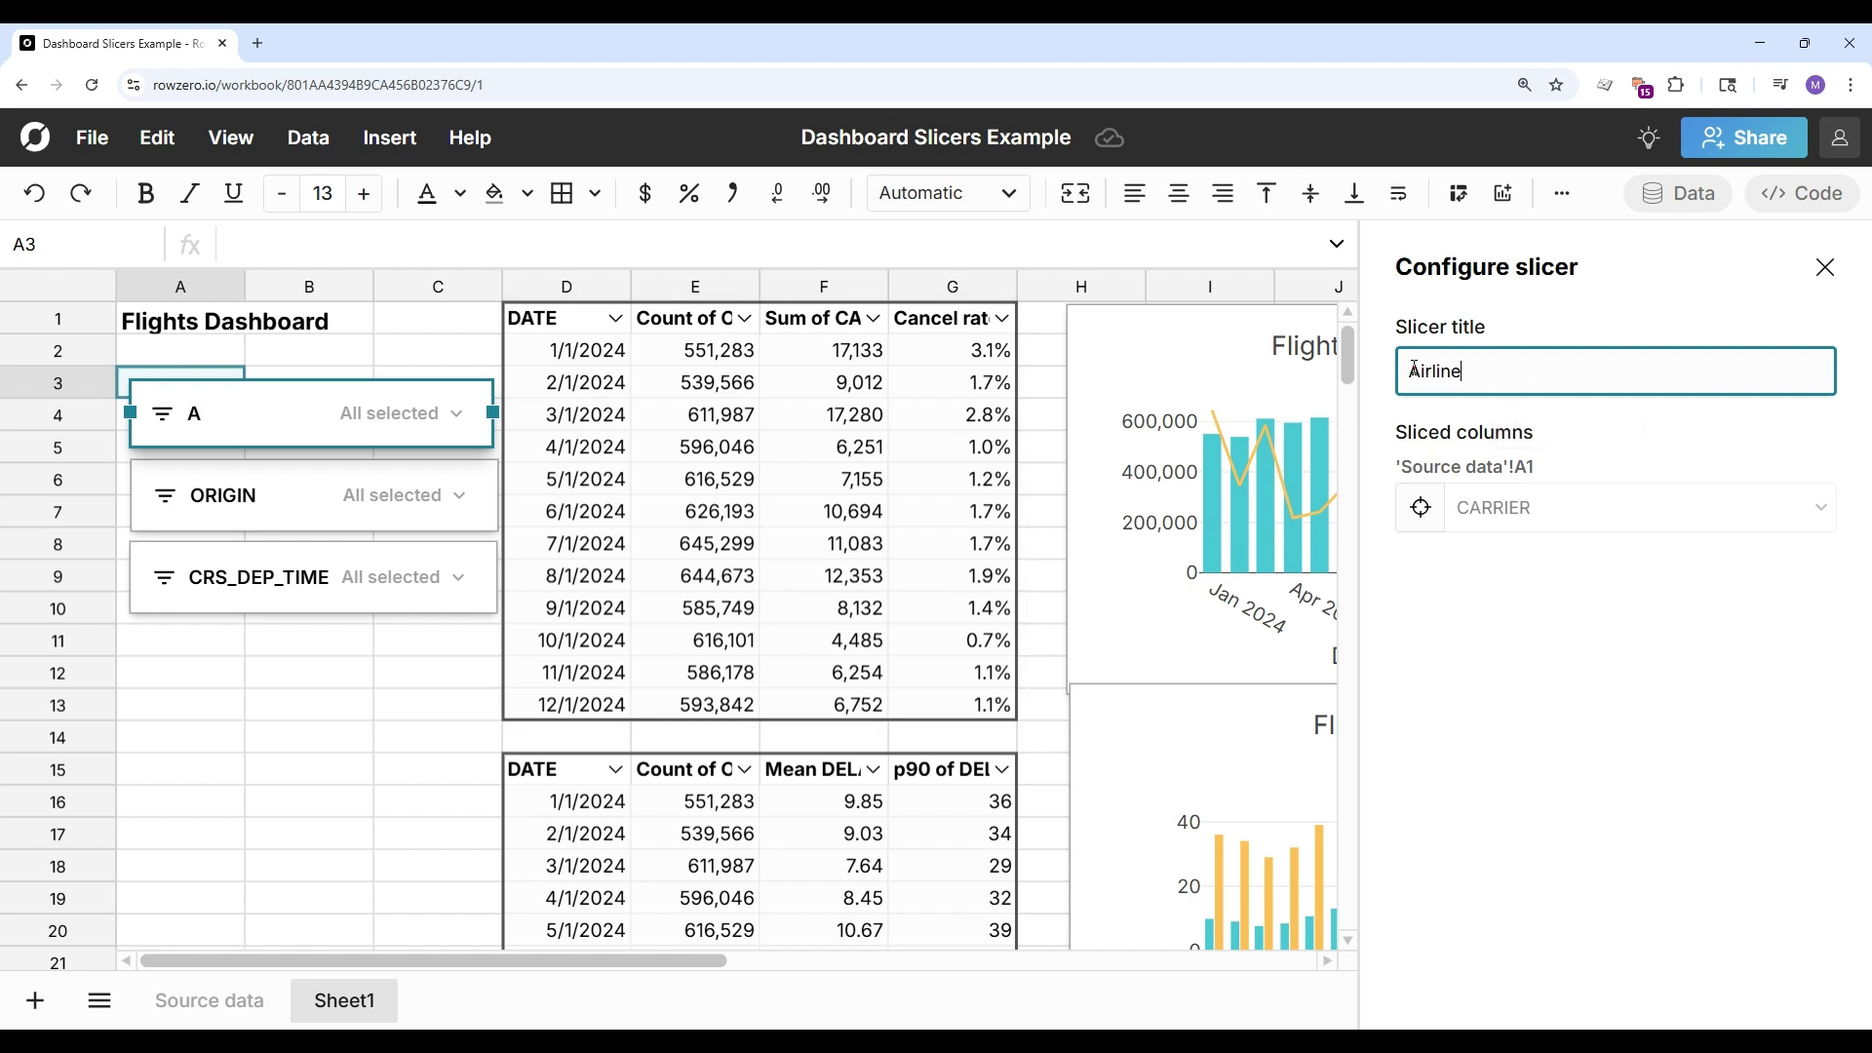
pyautogui.click(1825, 267)
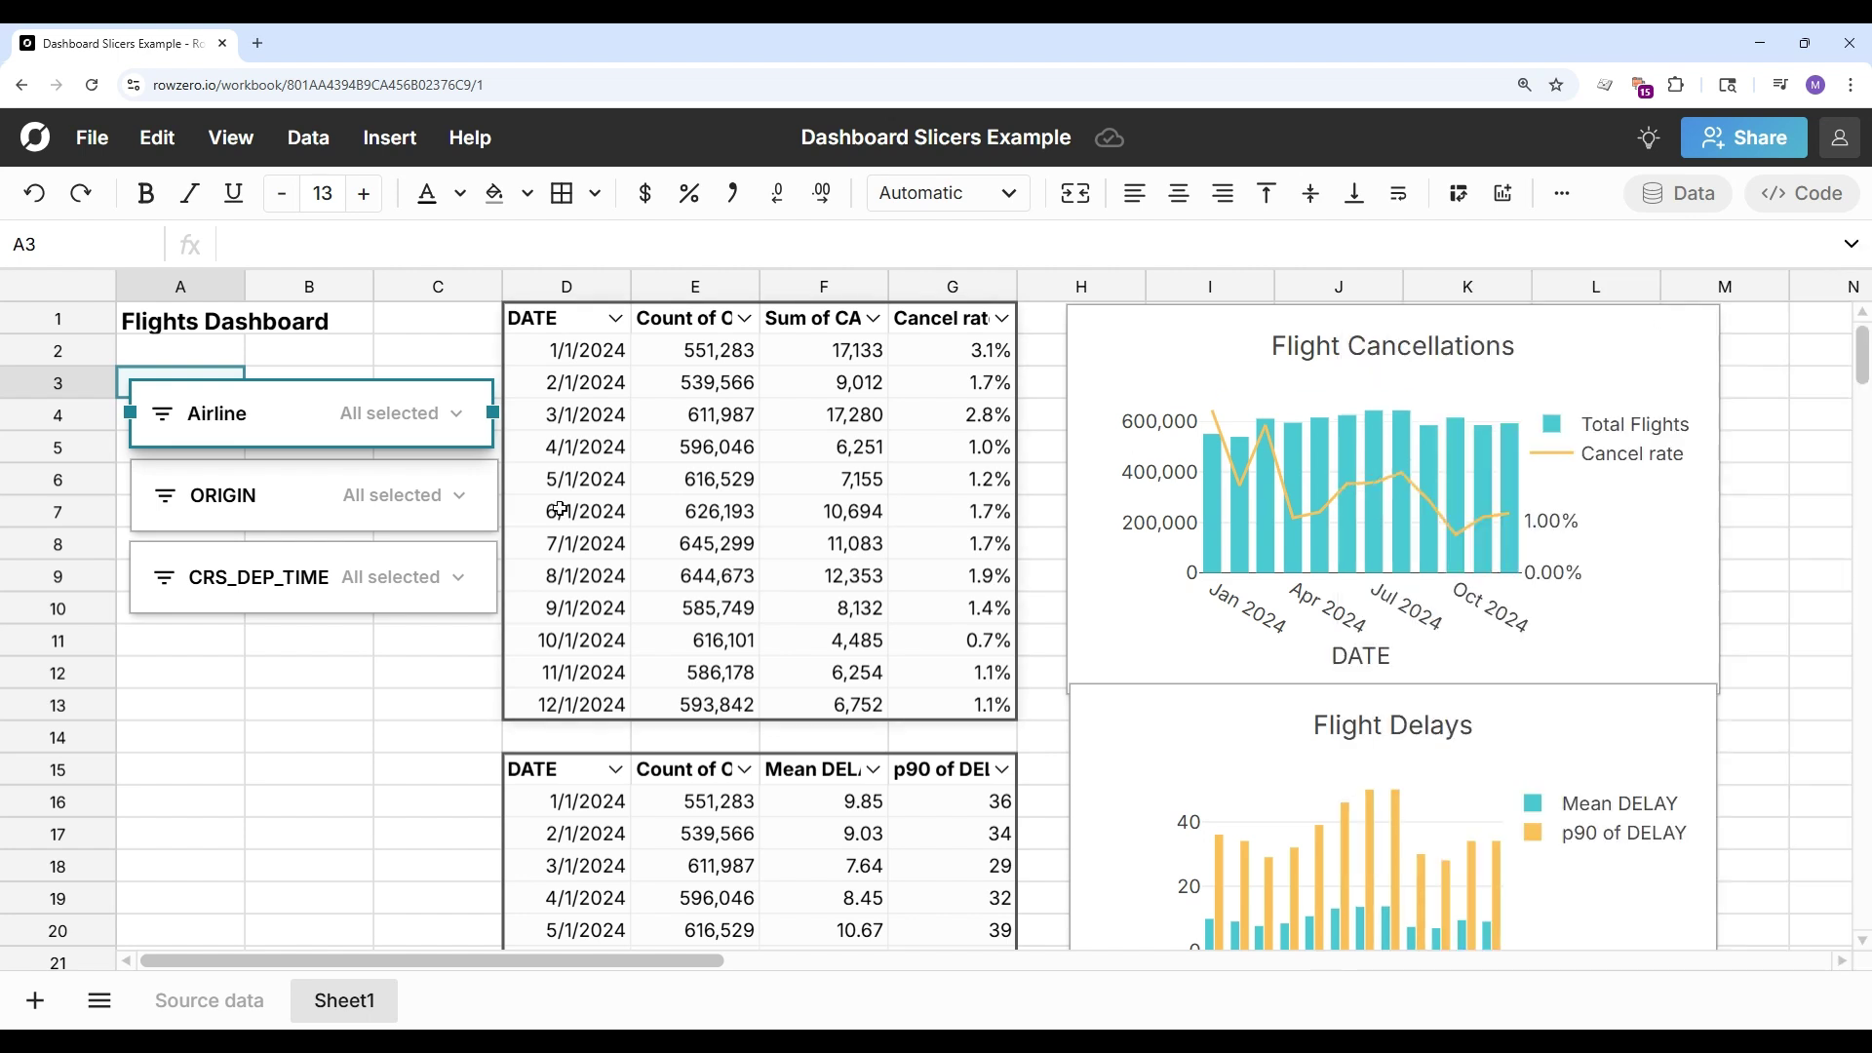
# Change the title of the ORIGIN slicer to "Airport".
pyautogui.doubleClick(206, 497)
pyautogui.moveTo(1474, 371); pyautogui.dragTo(1391, 366)
pyautogui.write('Airport')
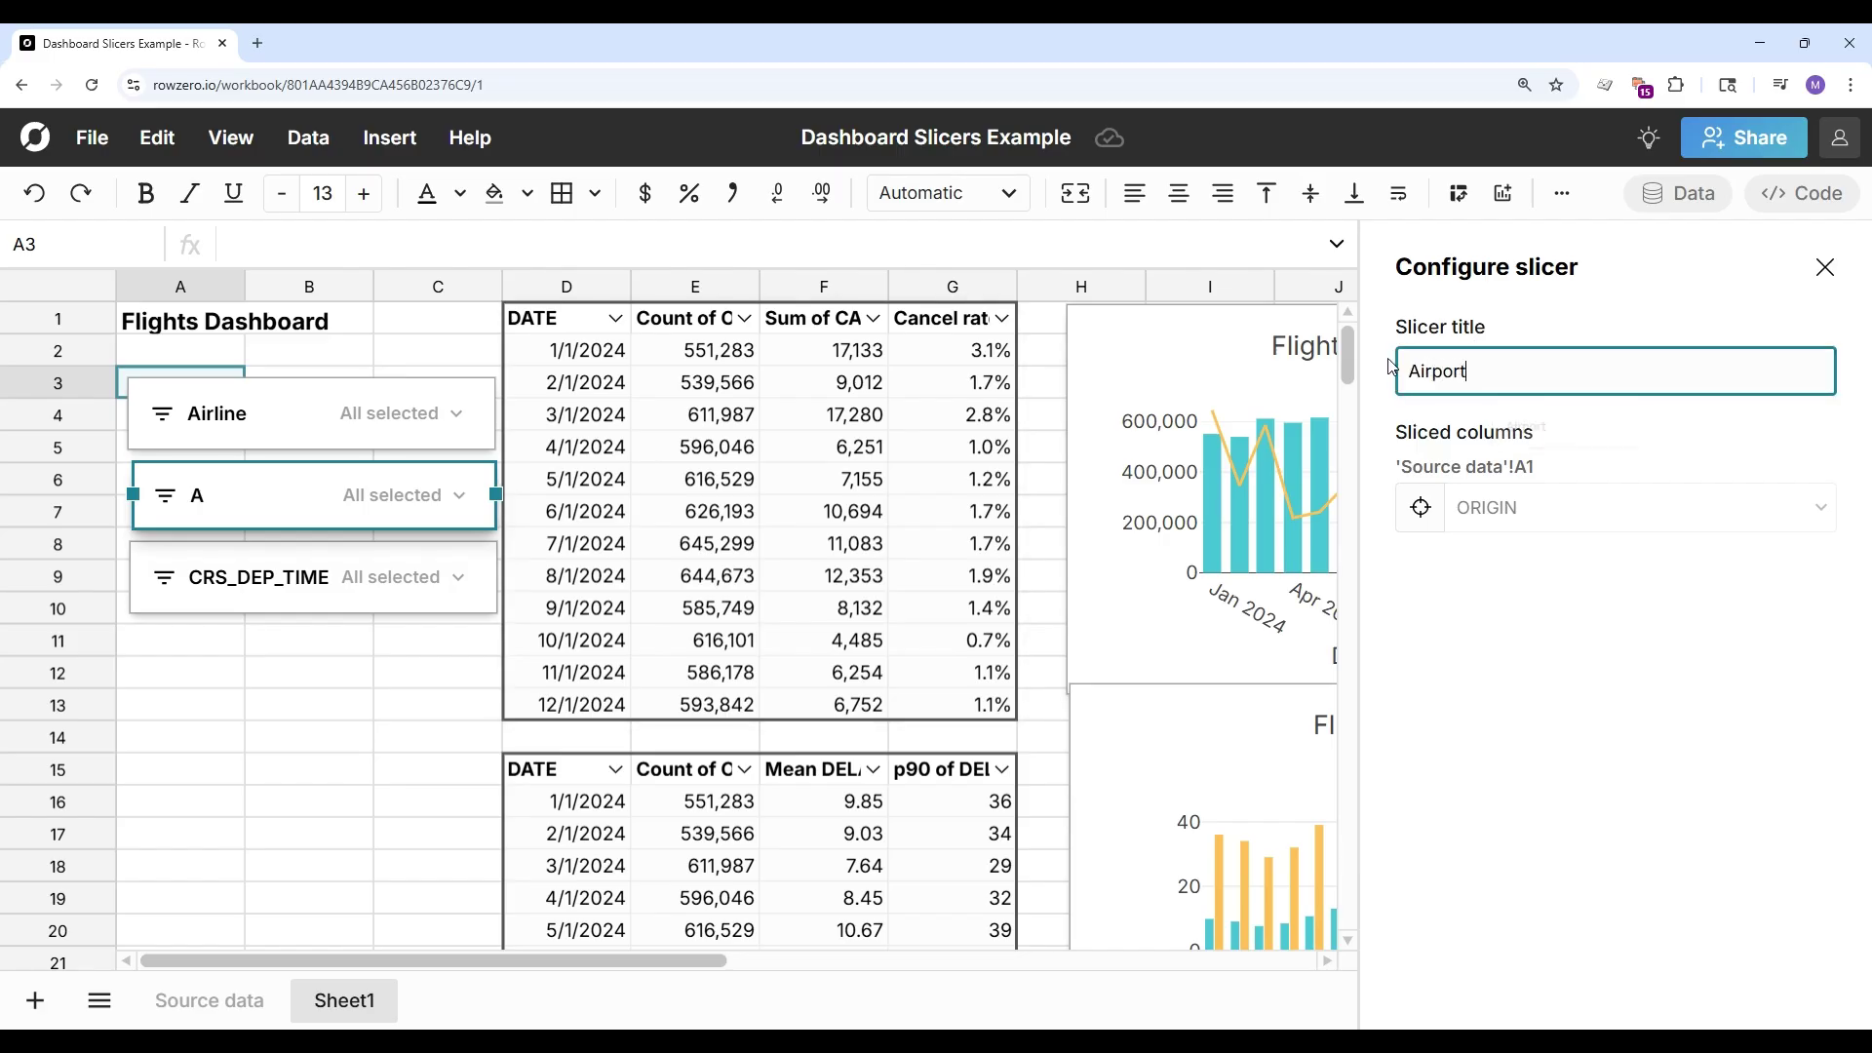
pyautogui.click(1824, 267)
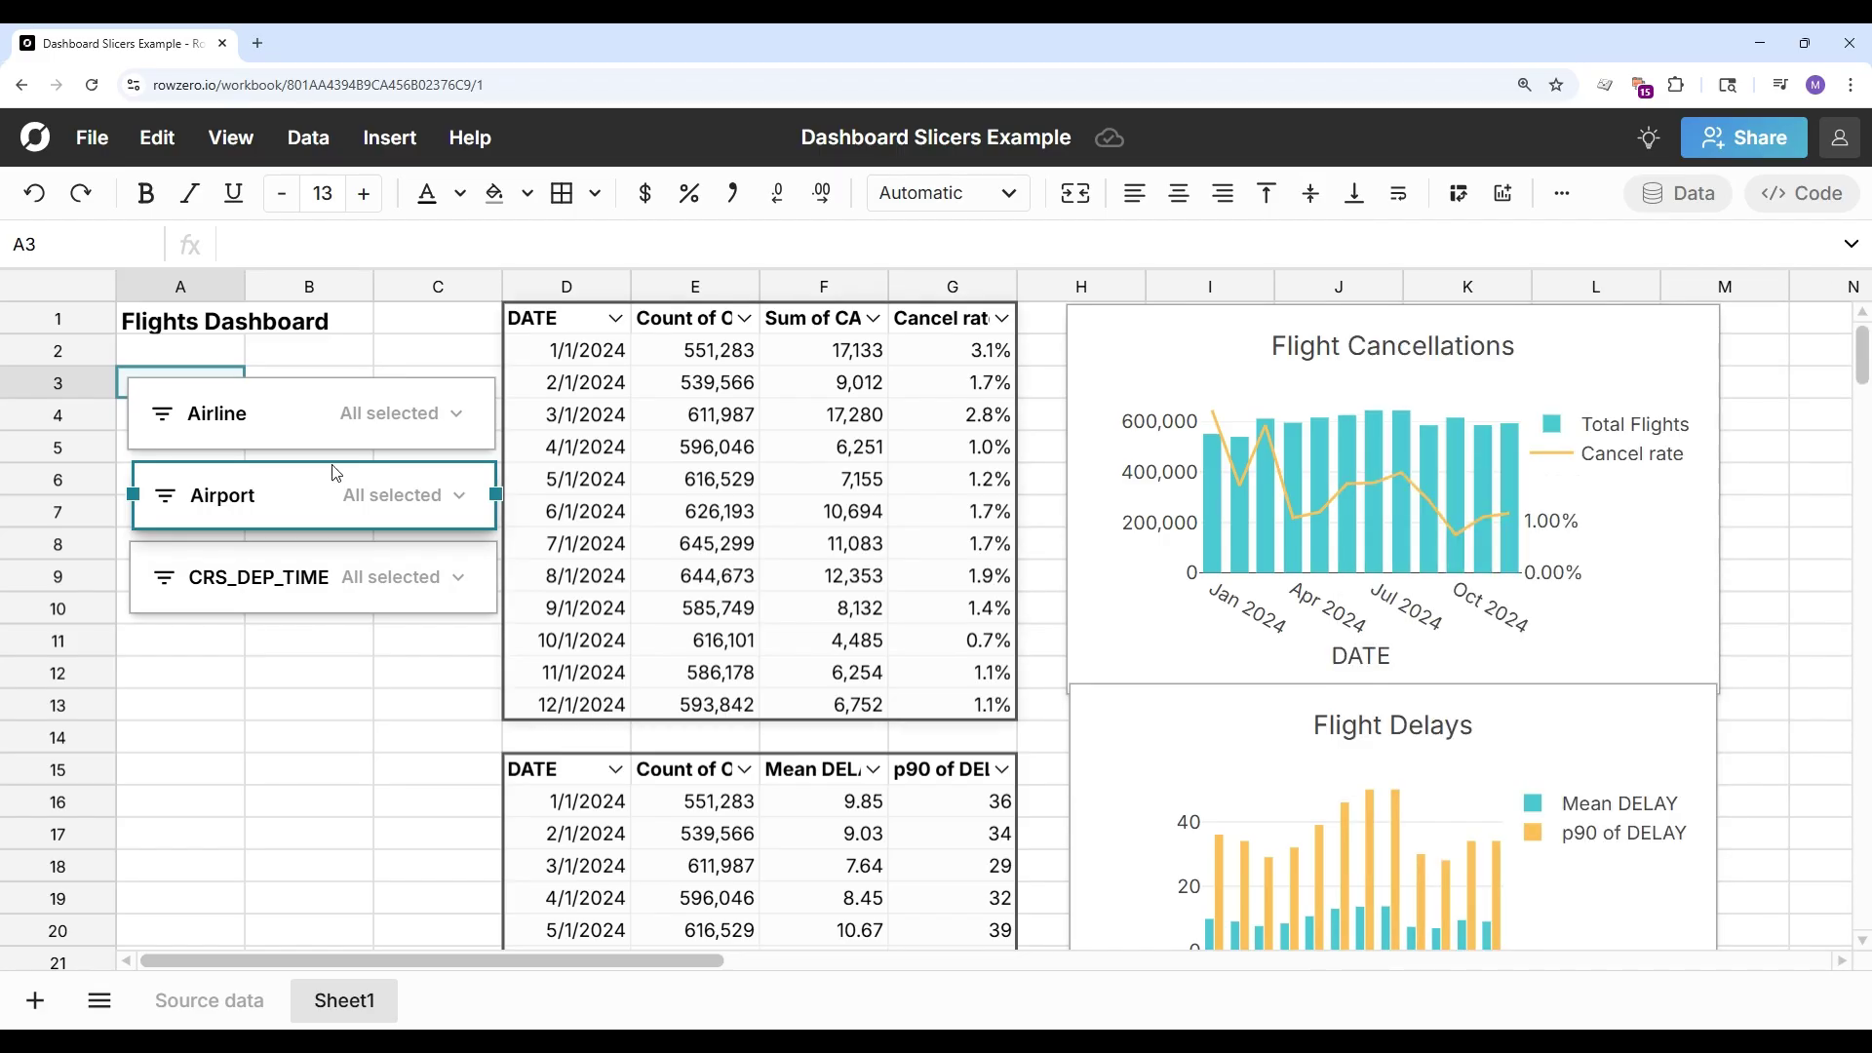
# Change the title of the CRS_DEP_TIME slicer to "Dept time".
pyautogui.doubleClick(200, 573)
pyautogui.moveTo(1614, 382); pyautogui.dragTo(1401, 357)
pyautogui.write('Dept time')
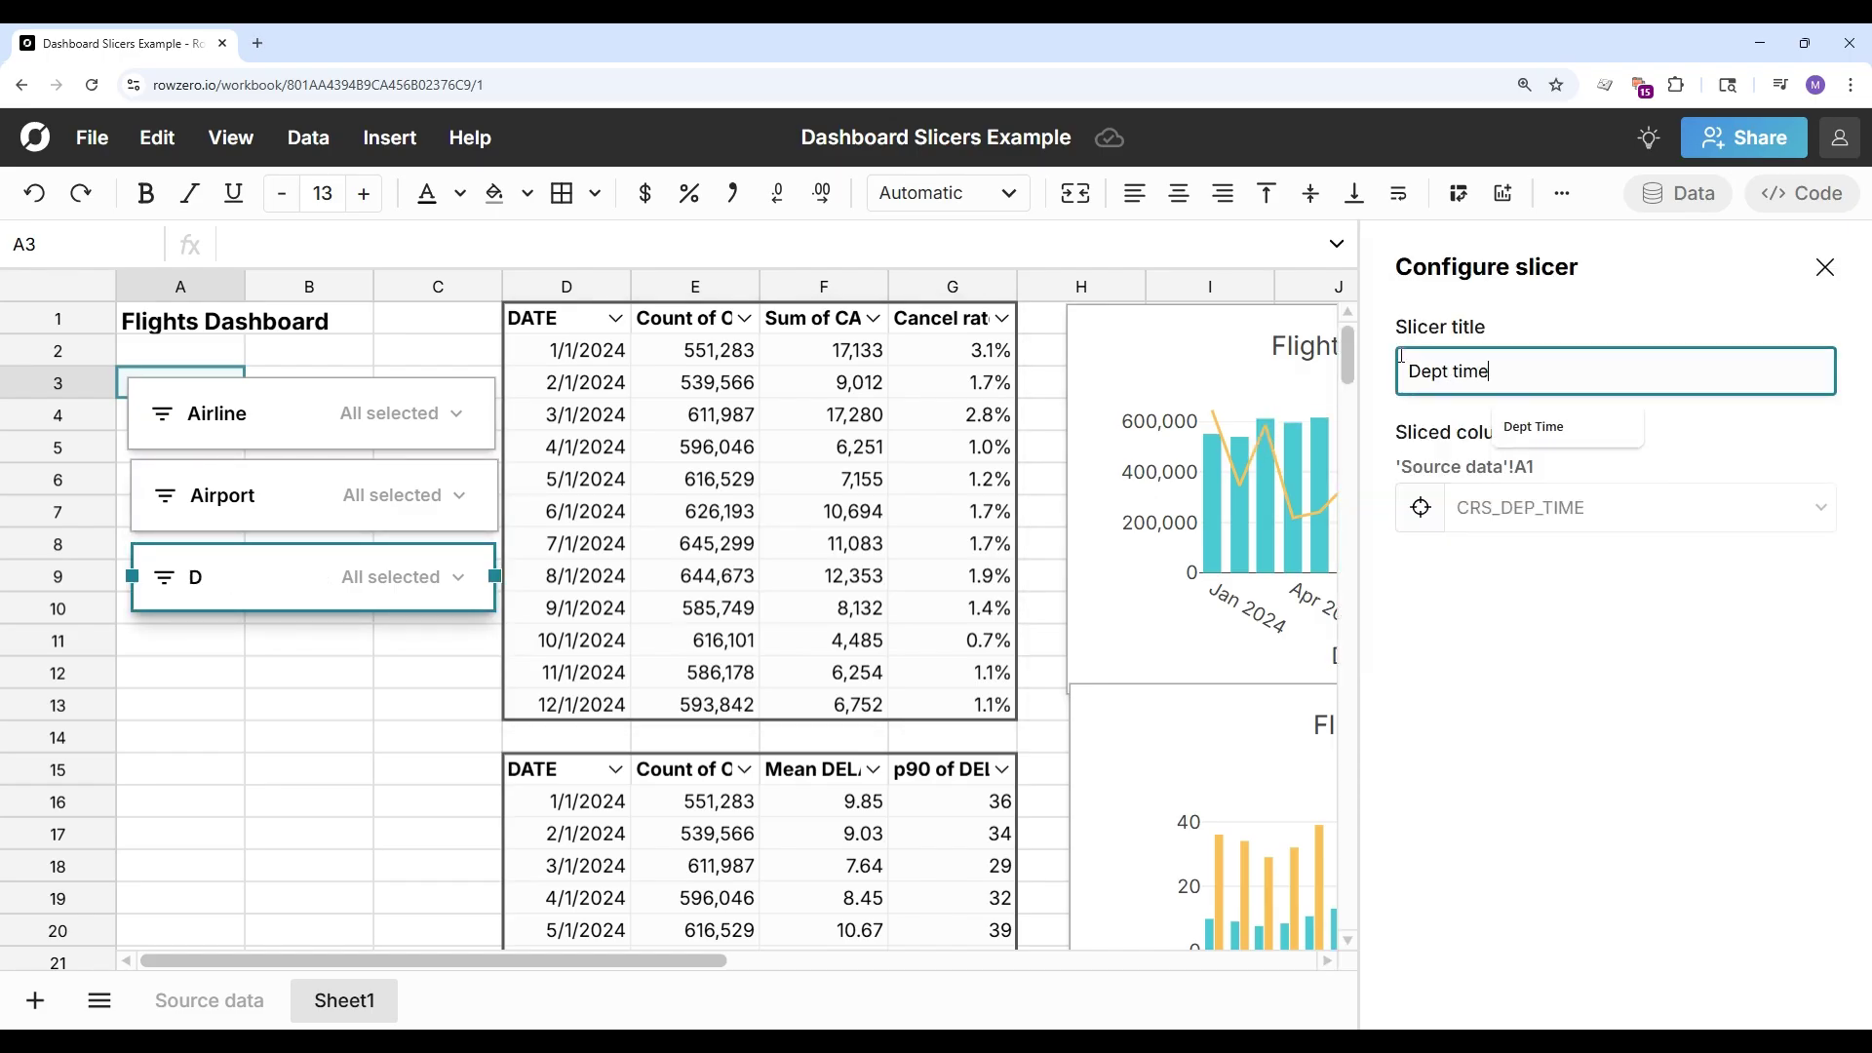
pyautogui.click(1676, 300)
pyautogui.click(1825, 277)
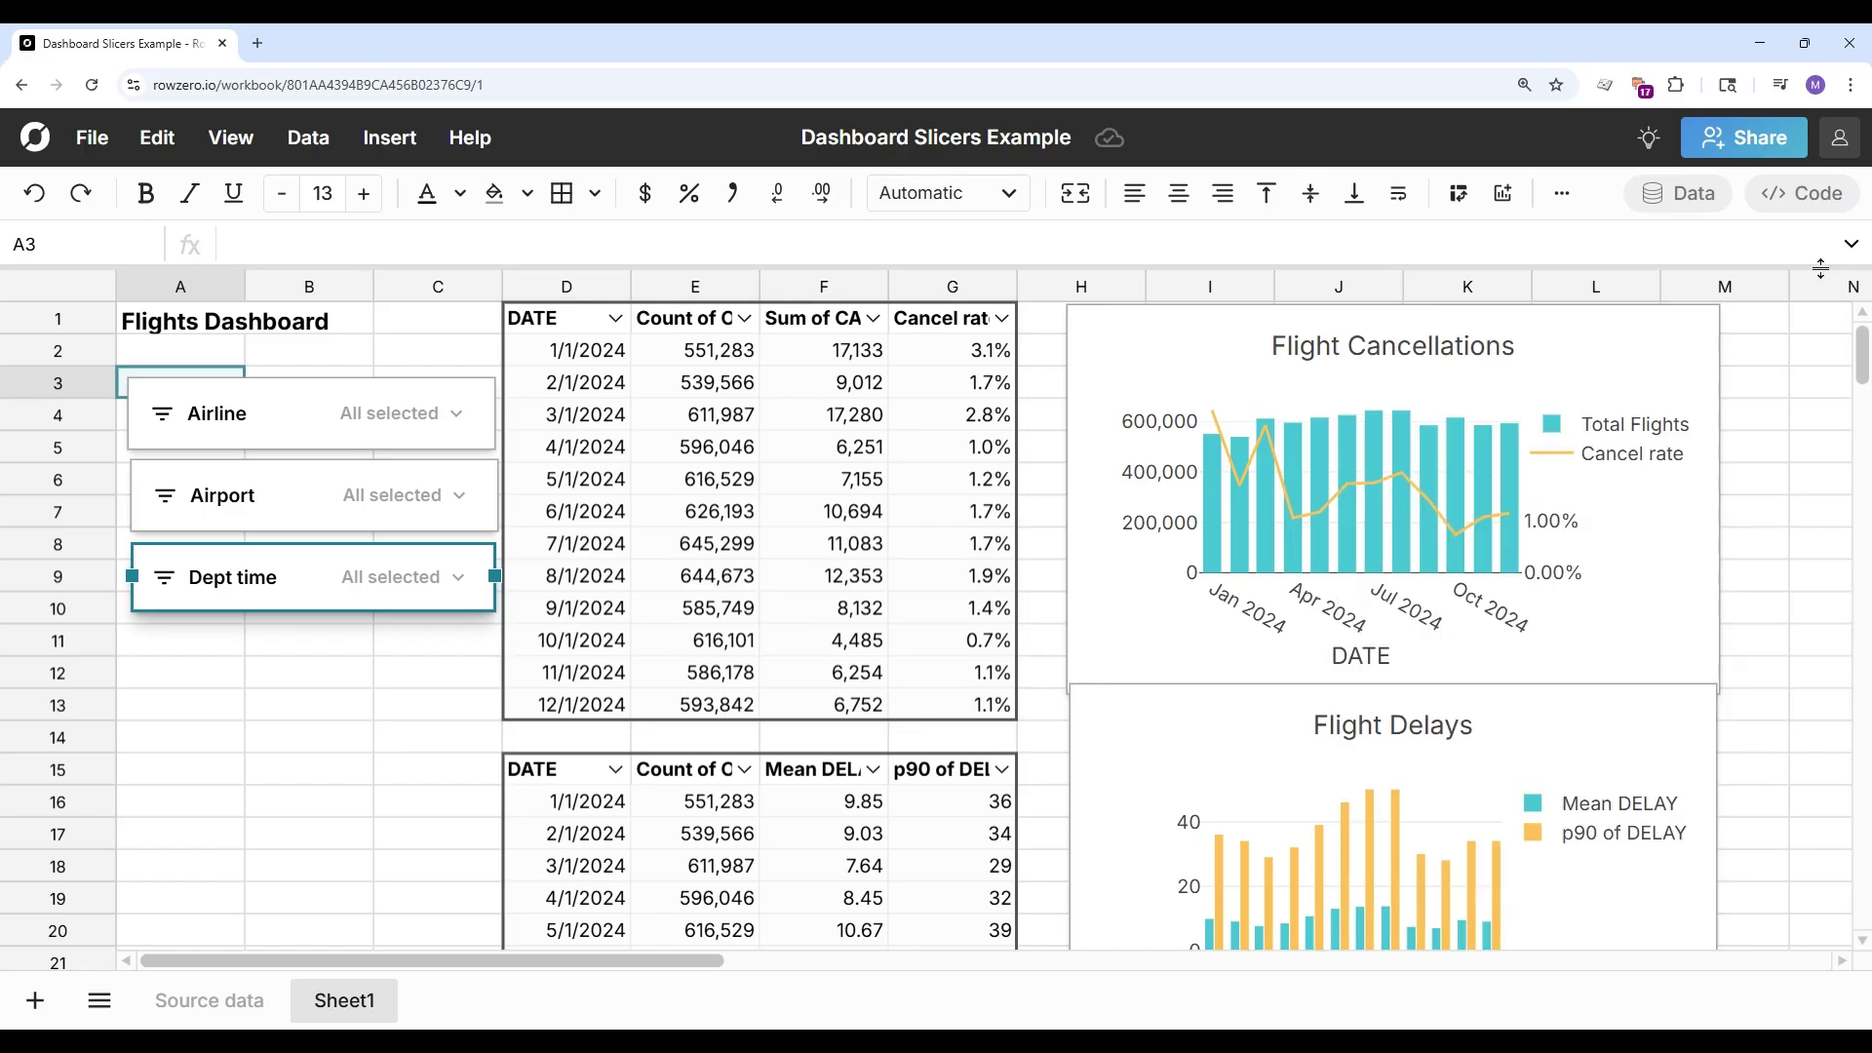
# Filter the dashboard to carrier DL with the Airline slicer.
pyautogui.click(408, 424)
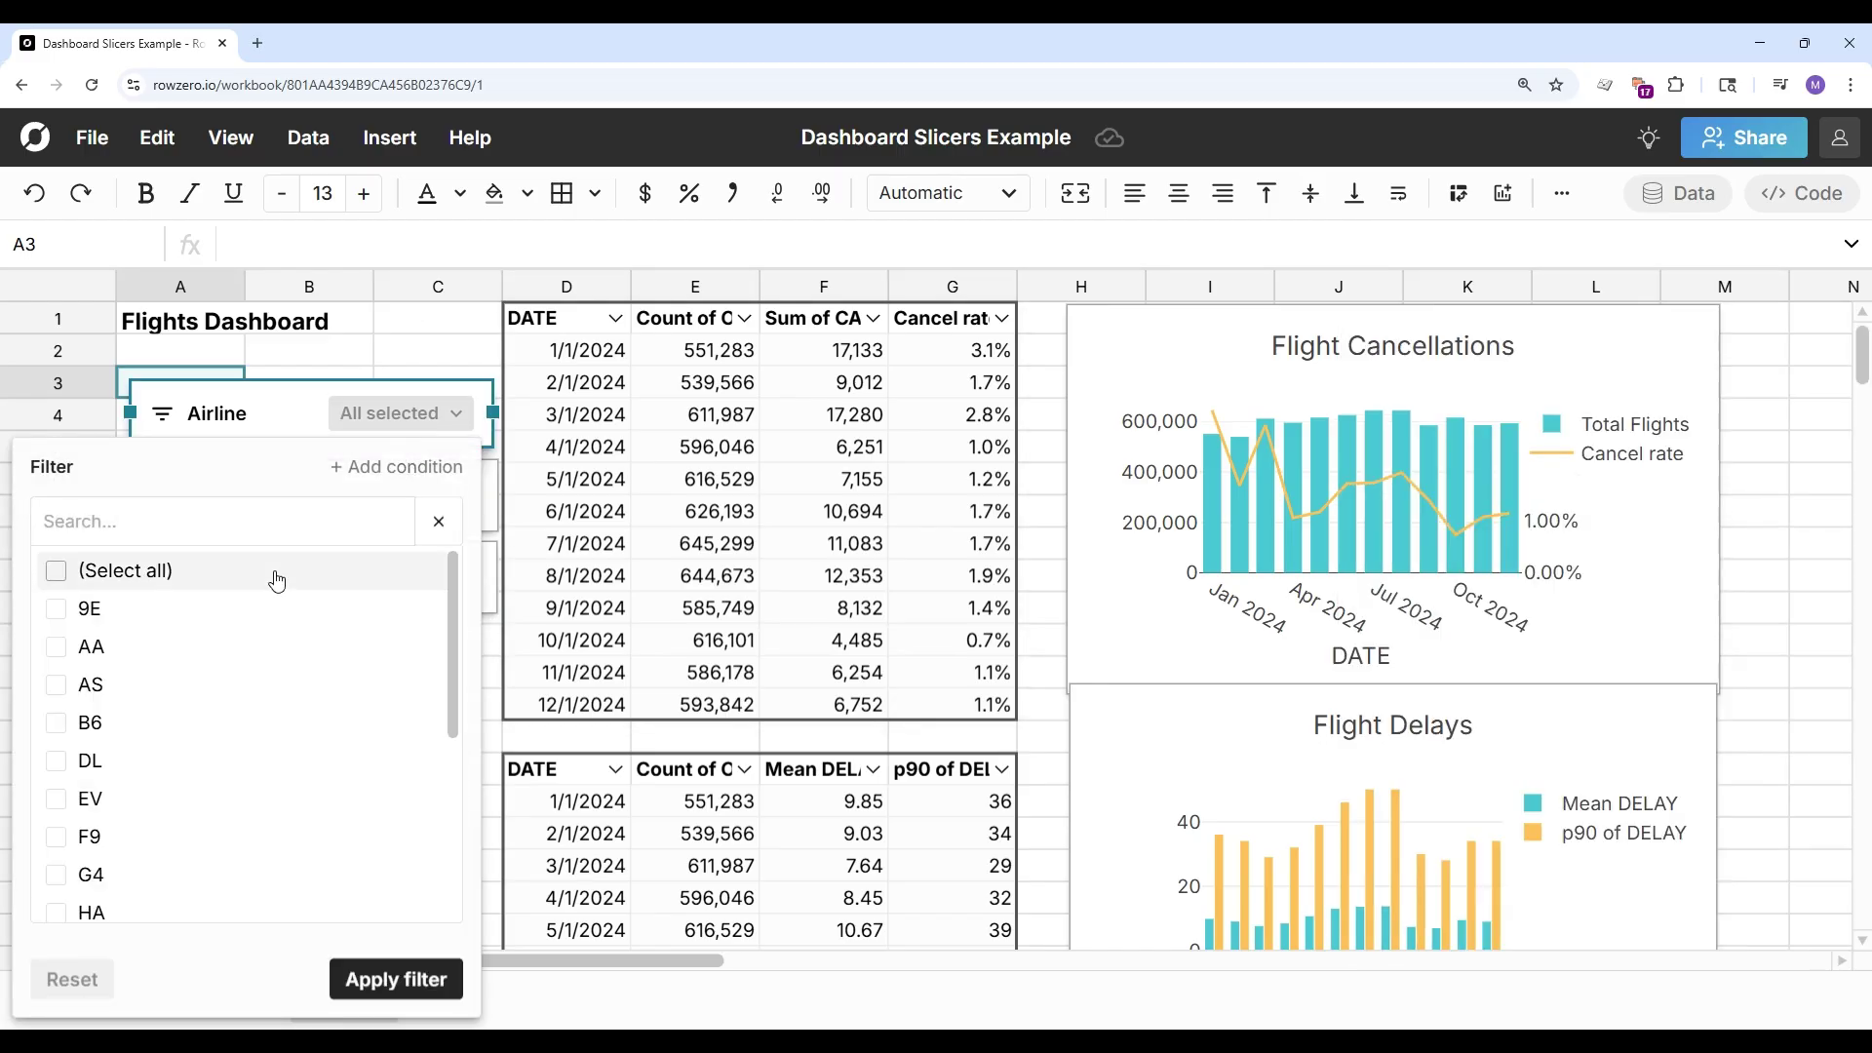
pyautogui.click(94, 766)
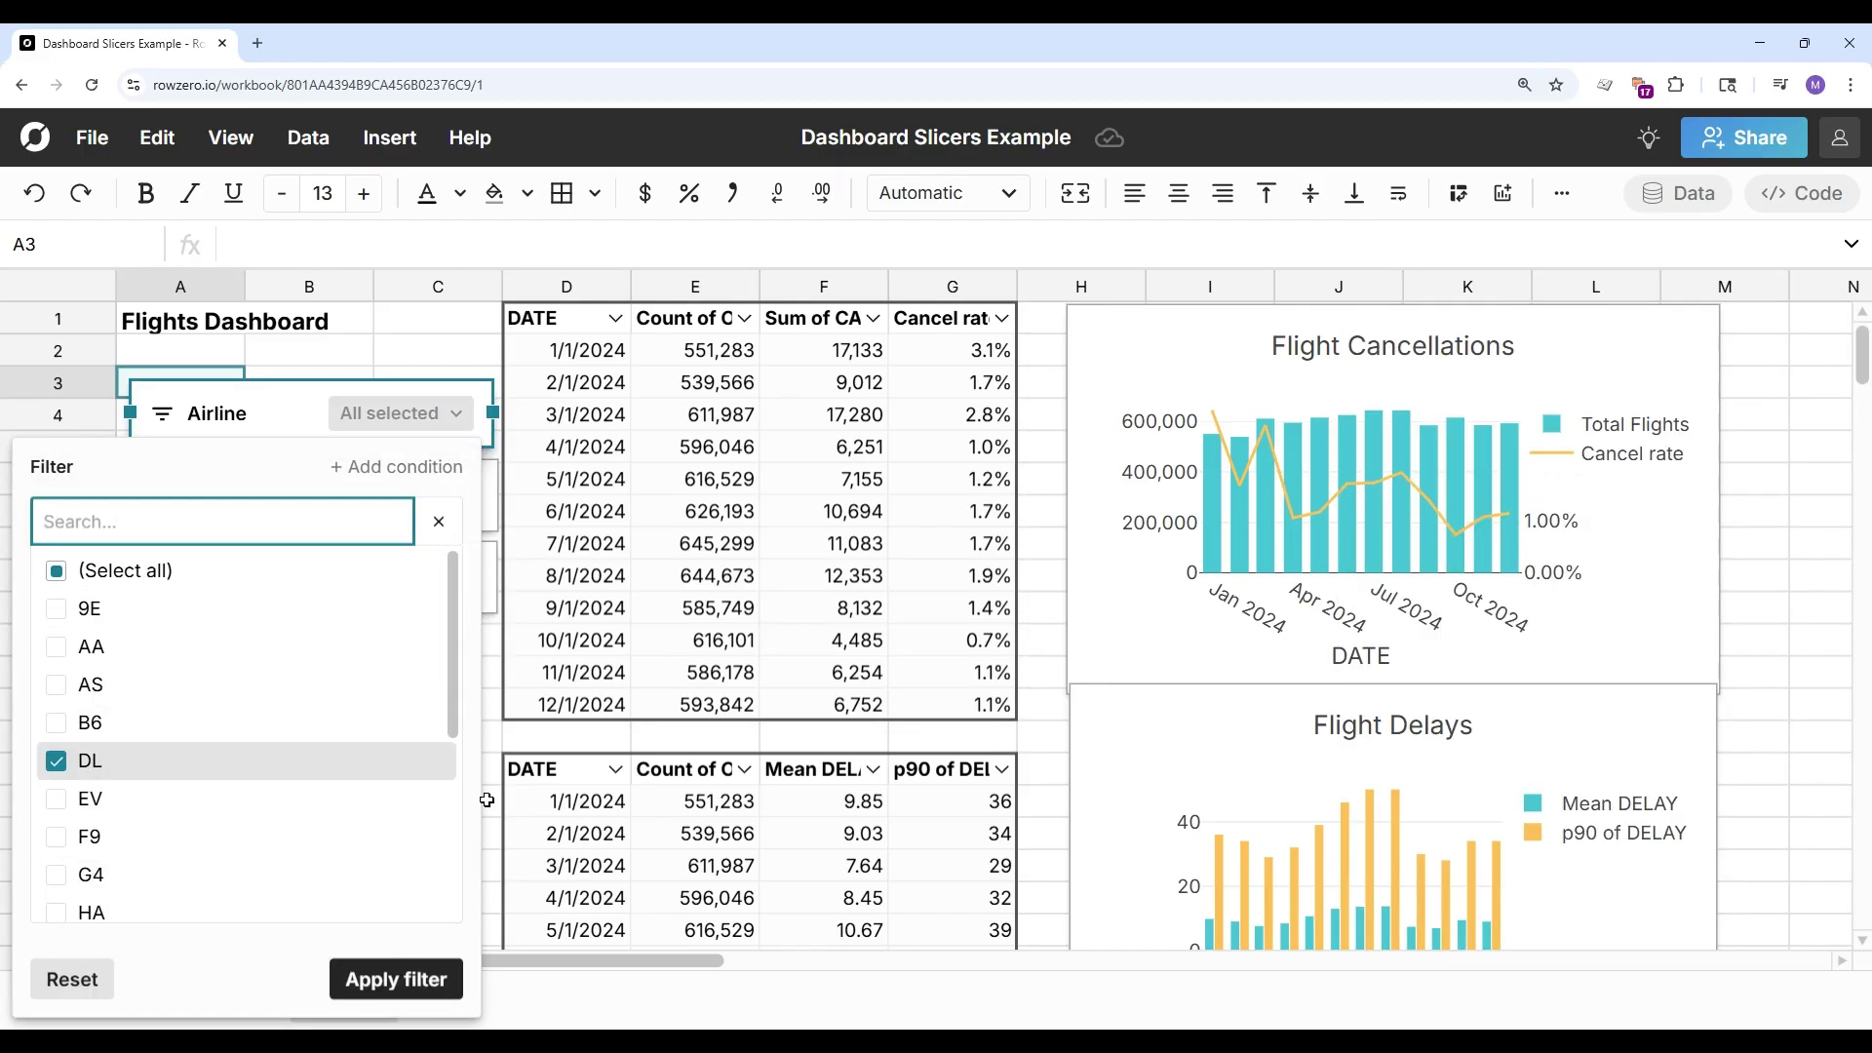
pyautogui.click(363, 979)
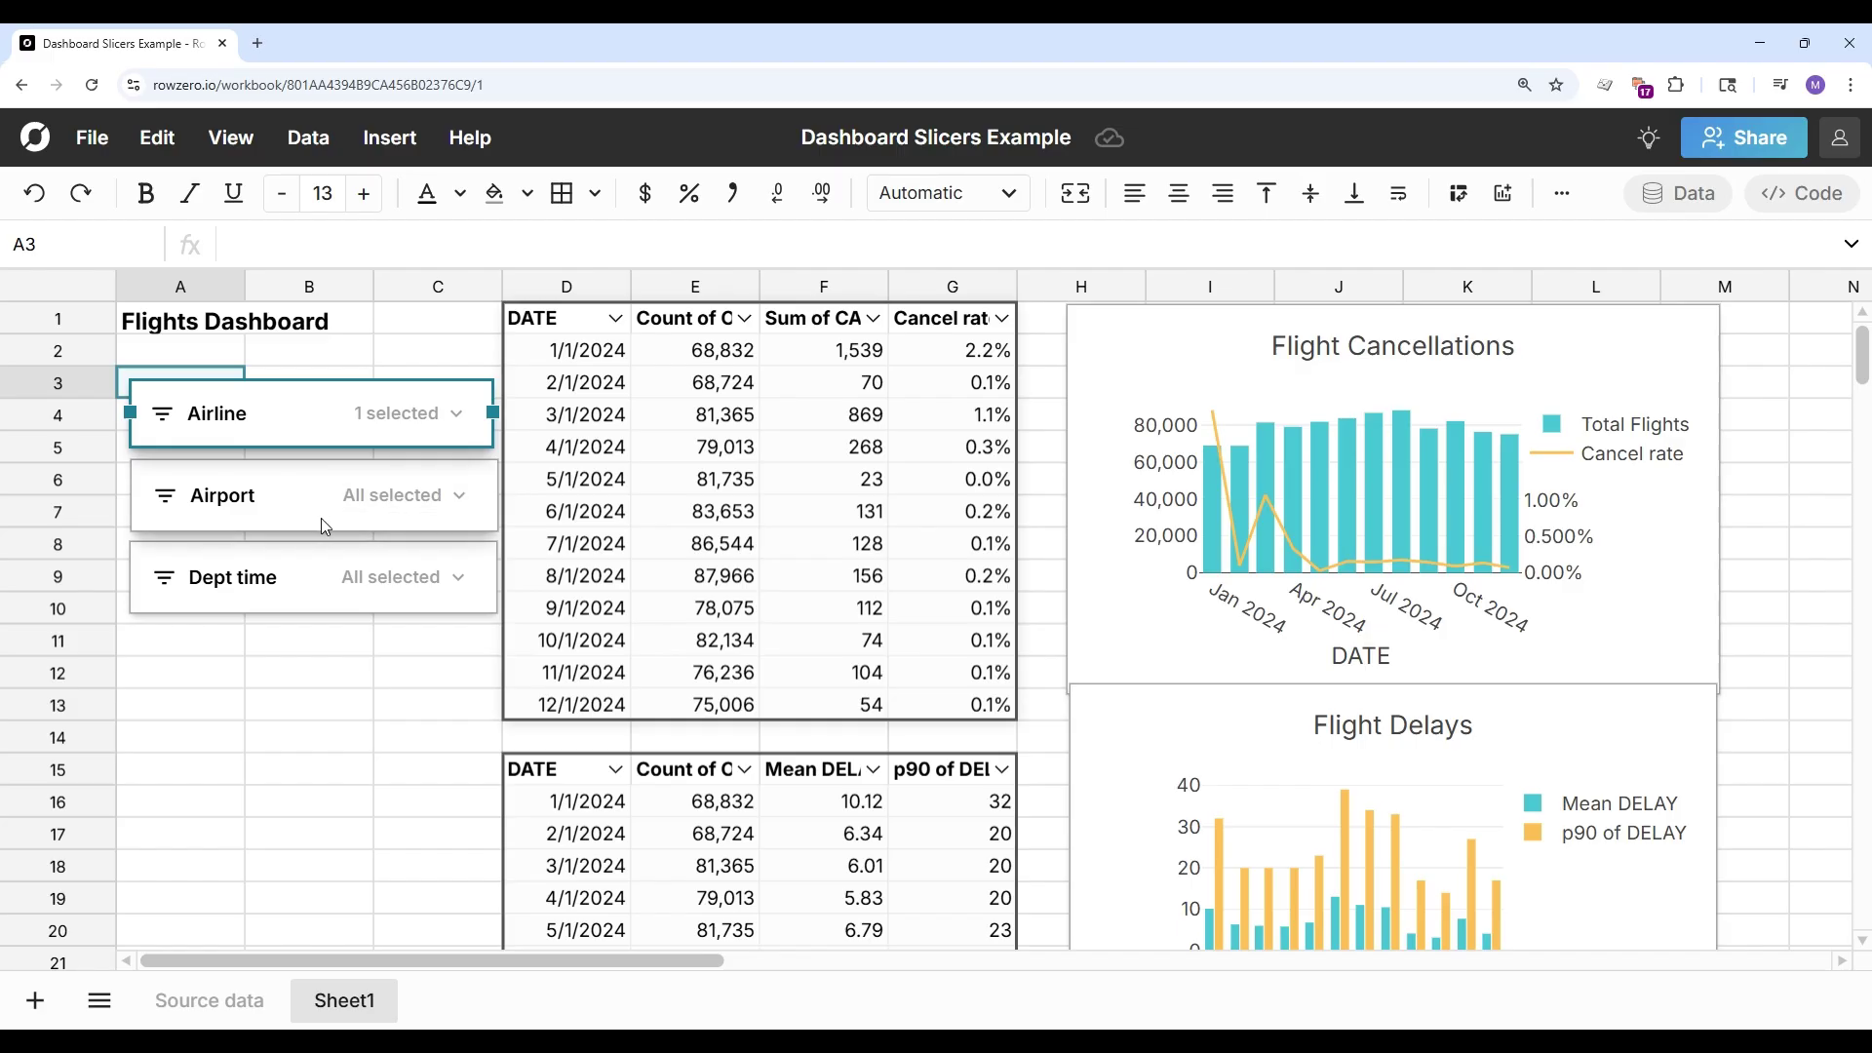
# Filter the dashboard to origin ATL with the Airport slicer.
pyautogui.click(376, 500)
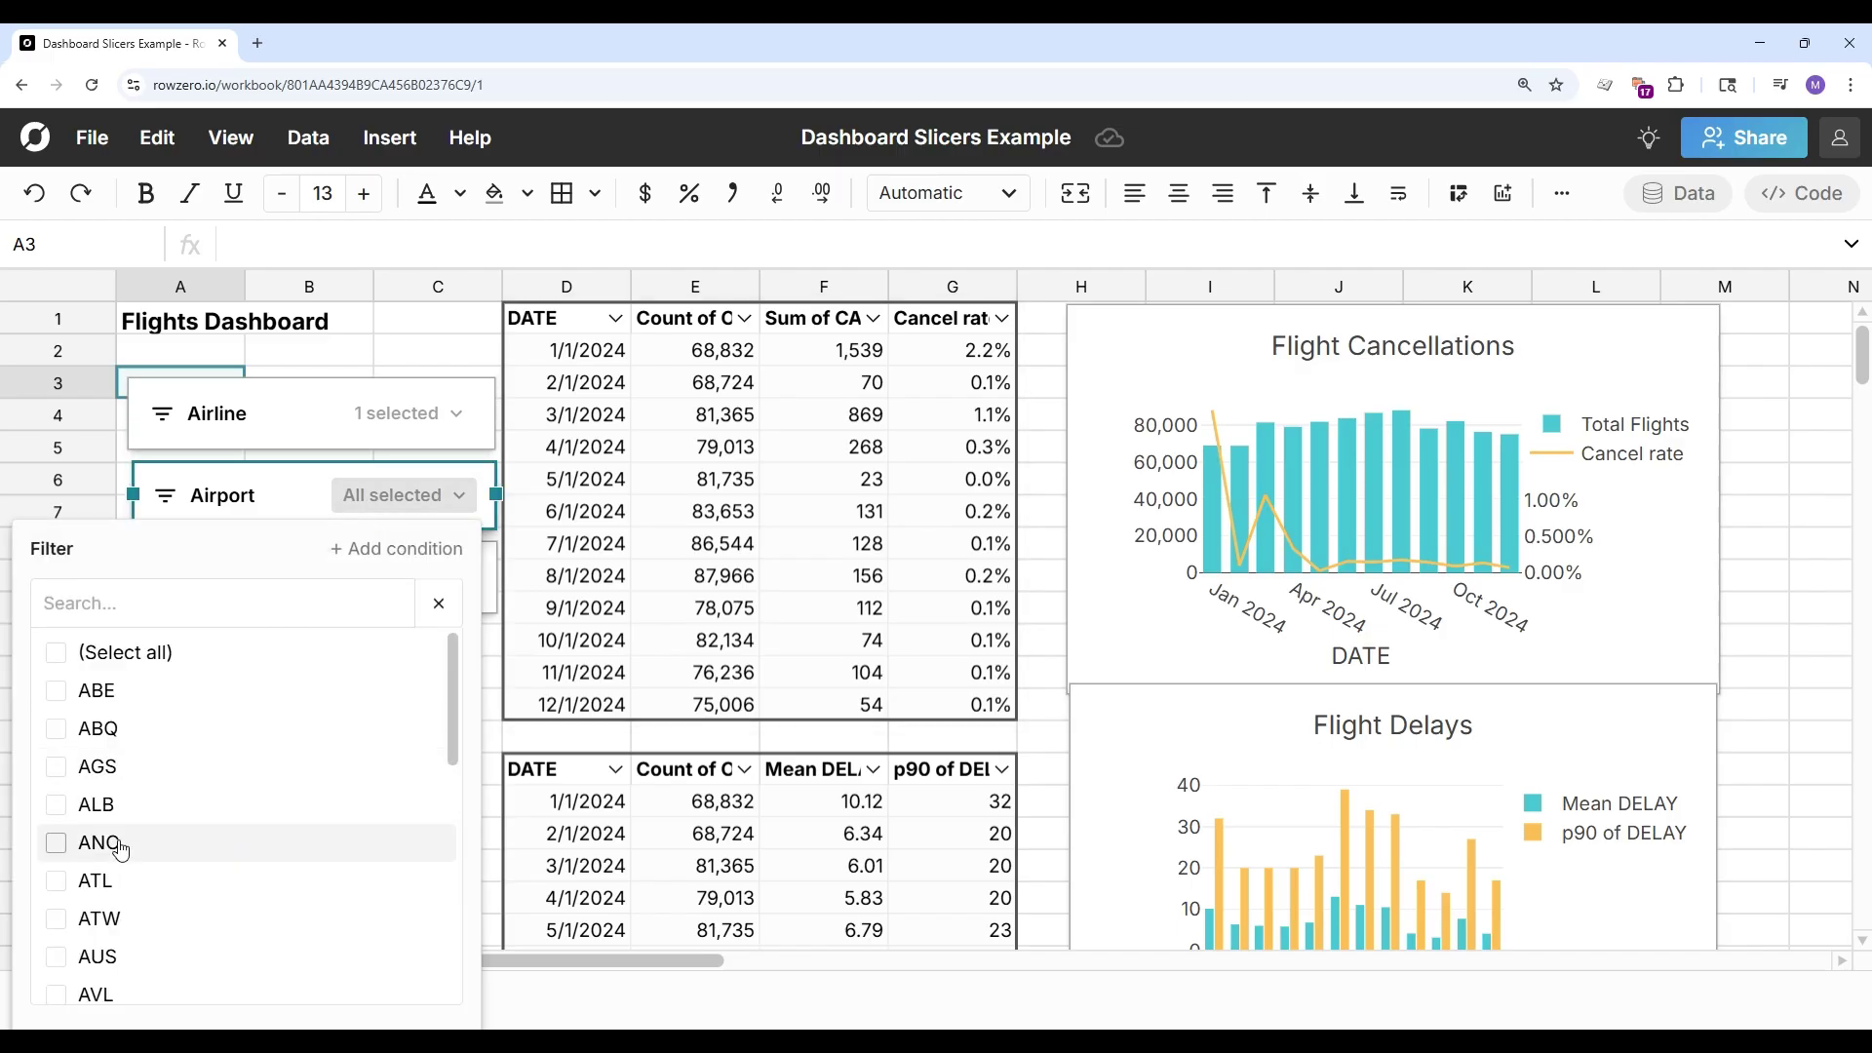
pyautogui.click(93, 880)
pyautogui.scroll(-3, 475, 863)
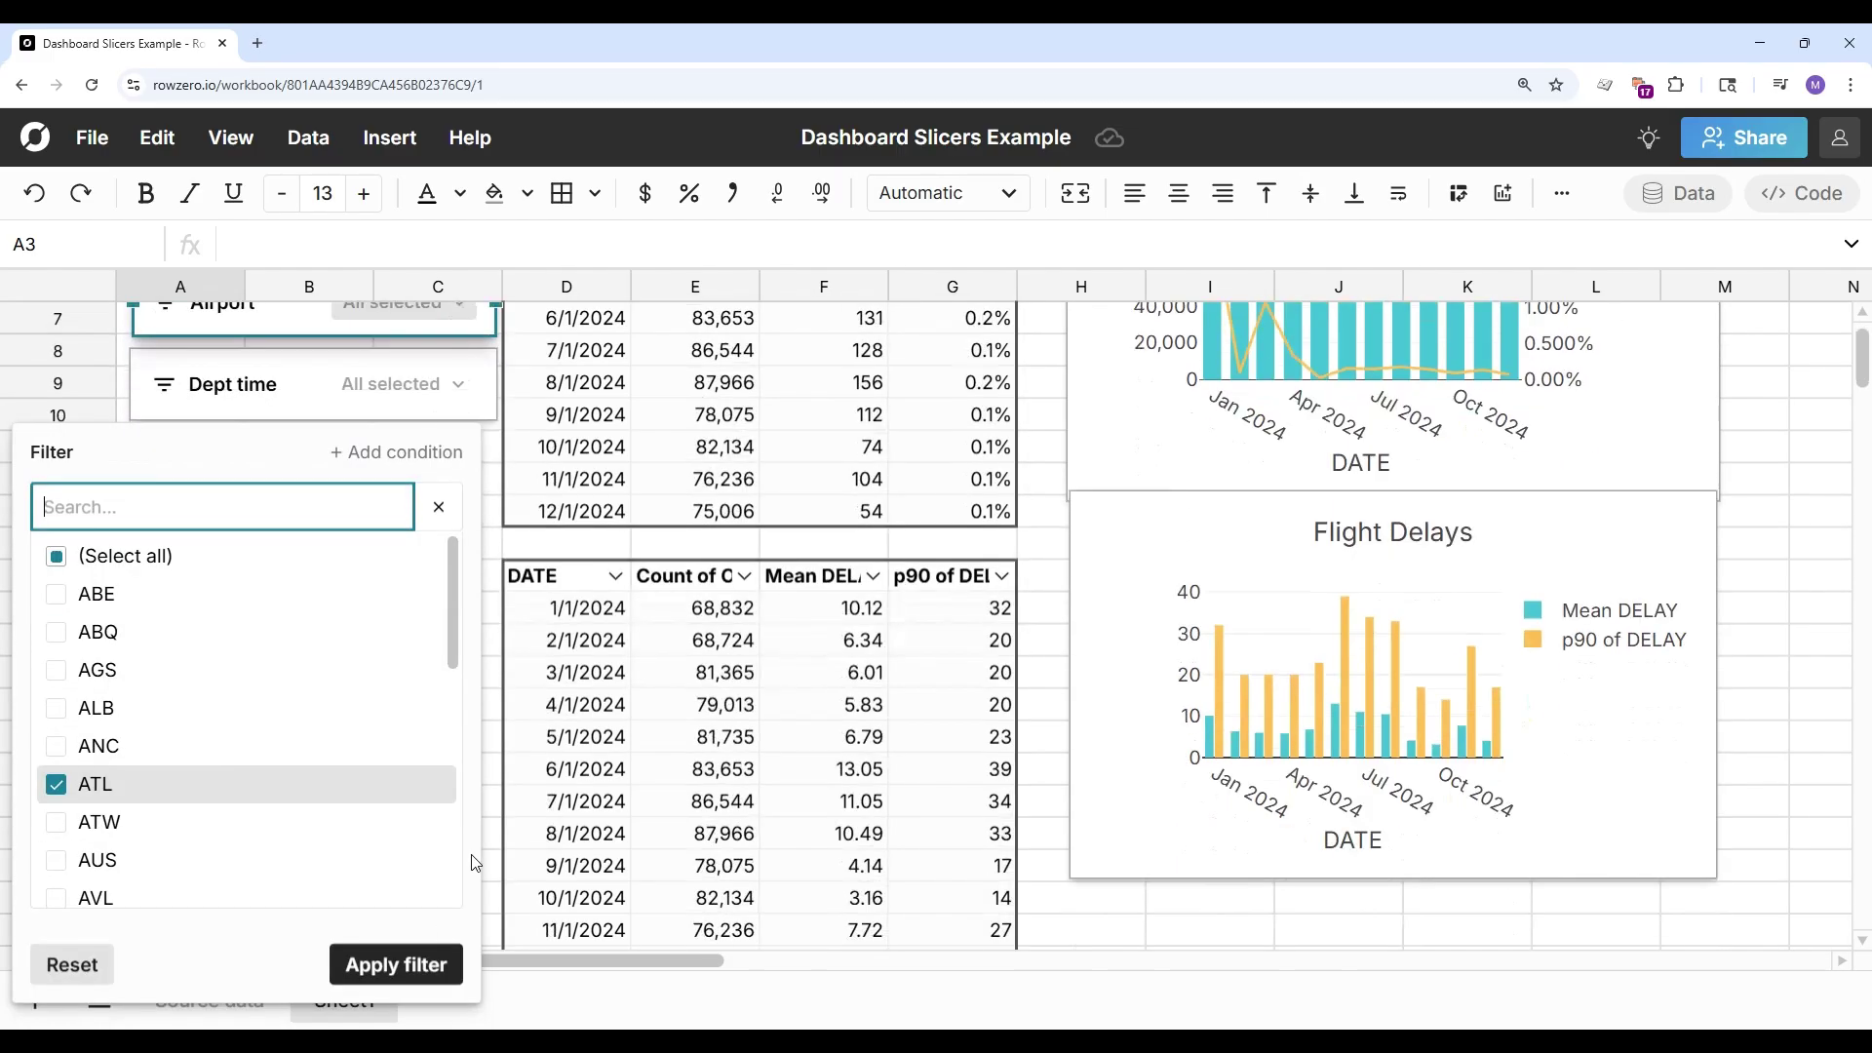
pyautogui.click(418, 965)
pyautogui.scroll(3, 1096, 680)
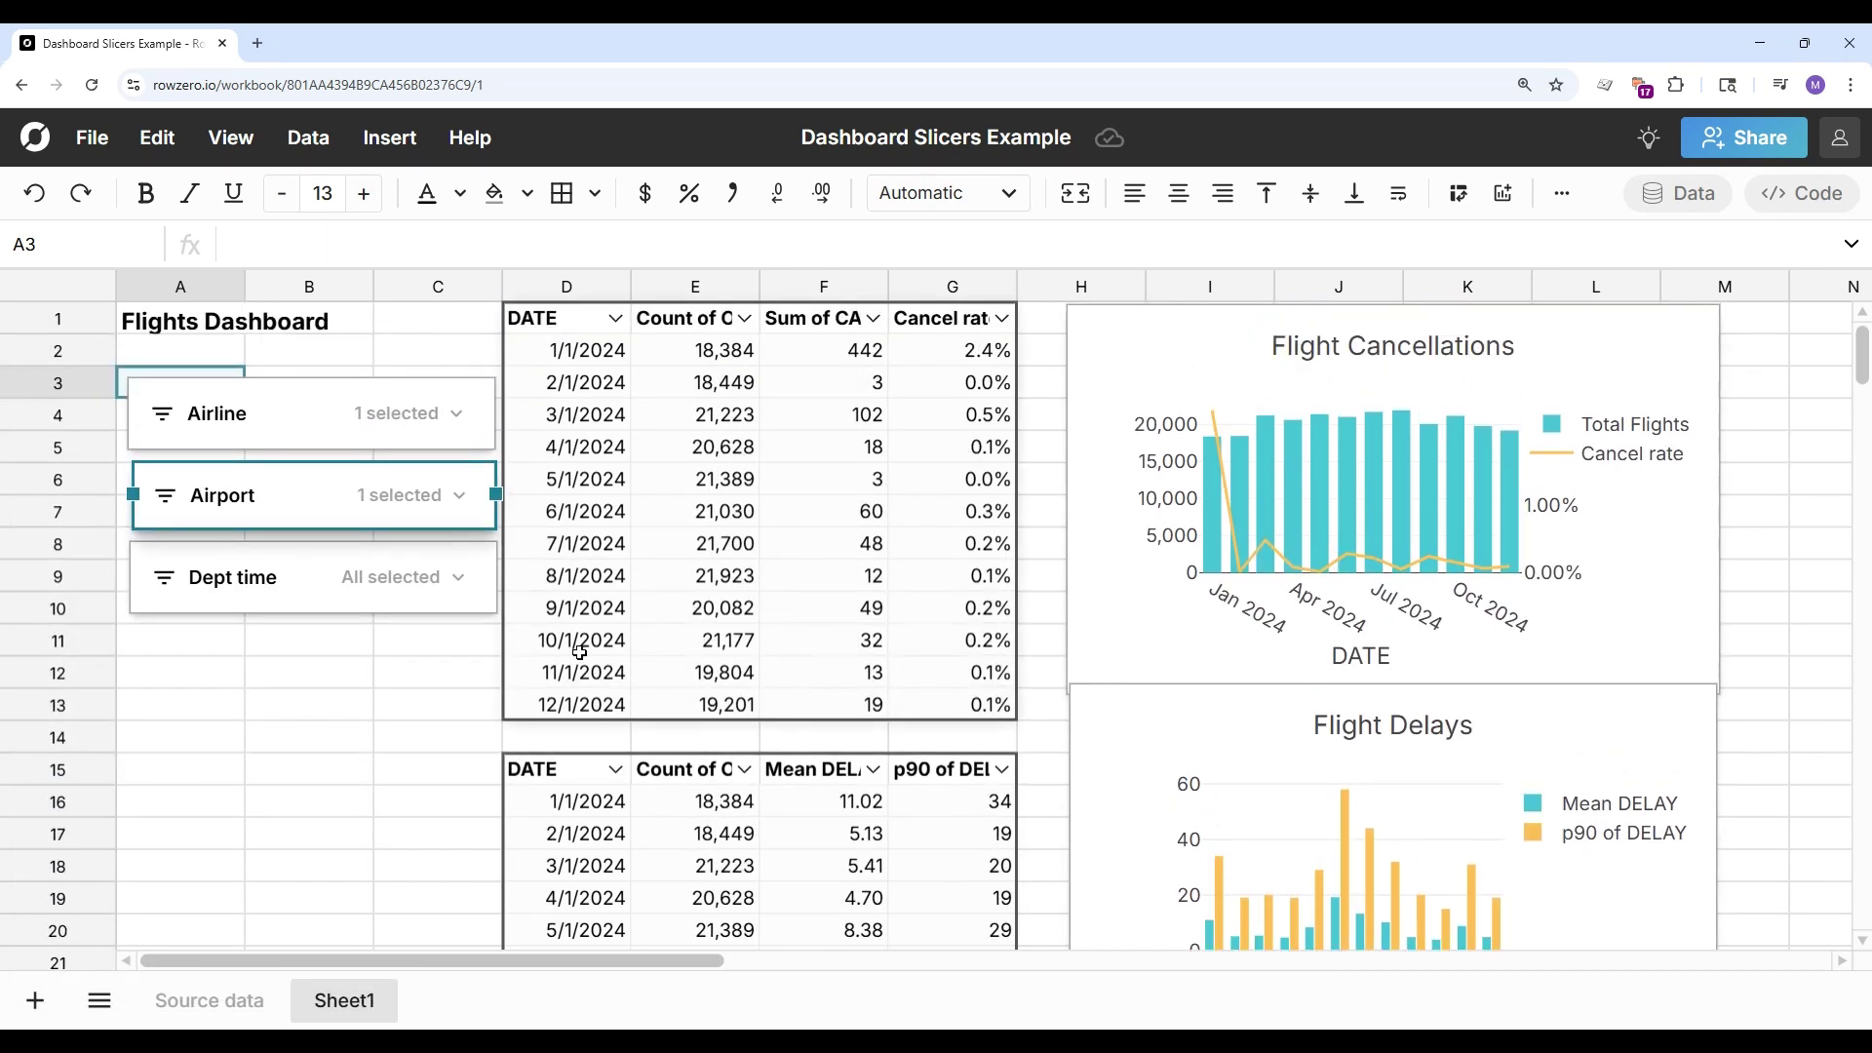
# Add a filter condition of greater than 500 to the Dept time slicer.
pyautogui.scroll(-1, 420, 652)
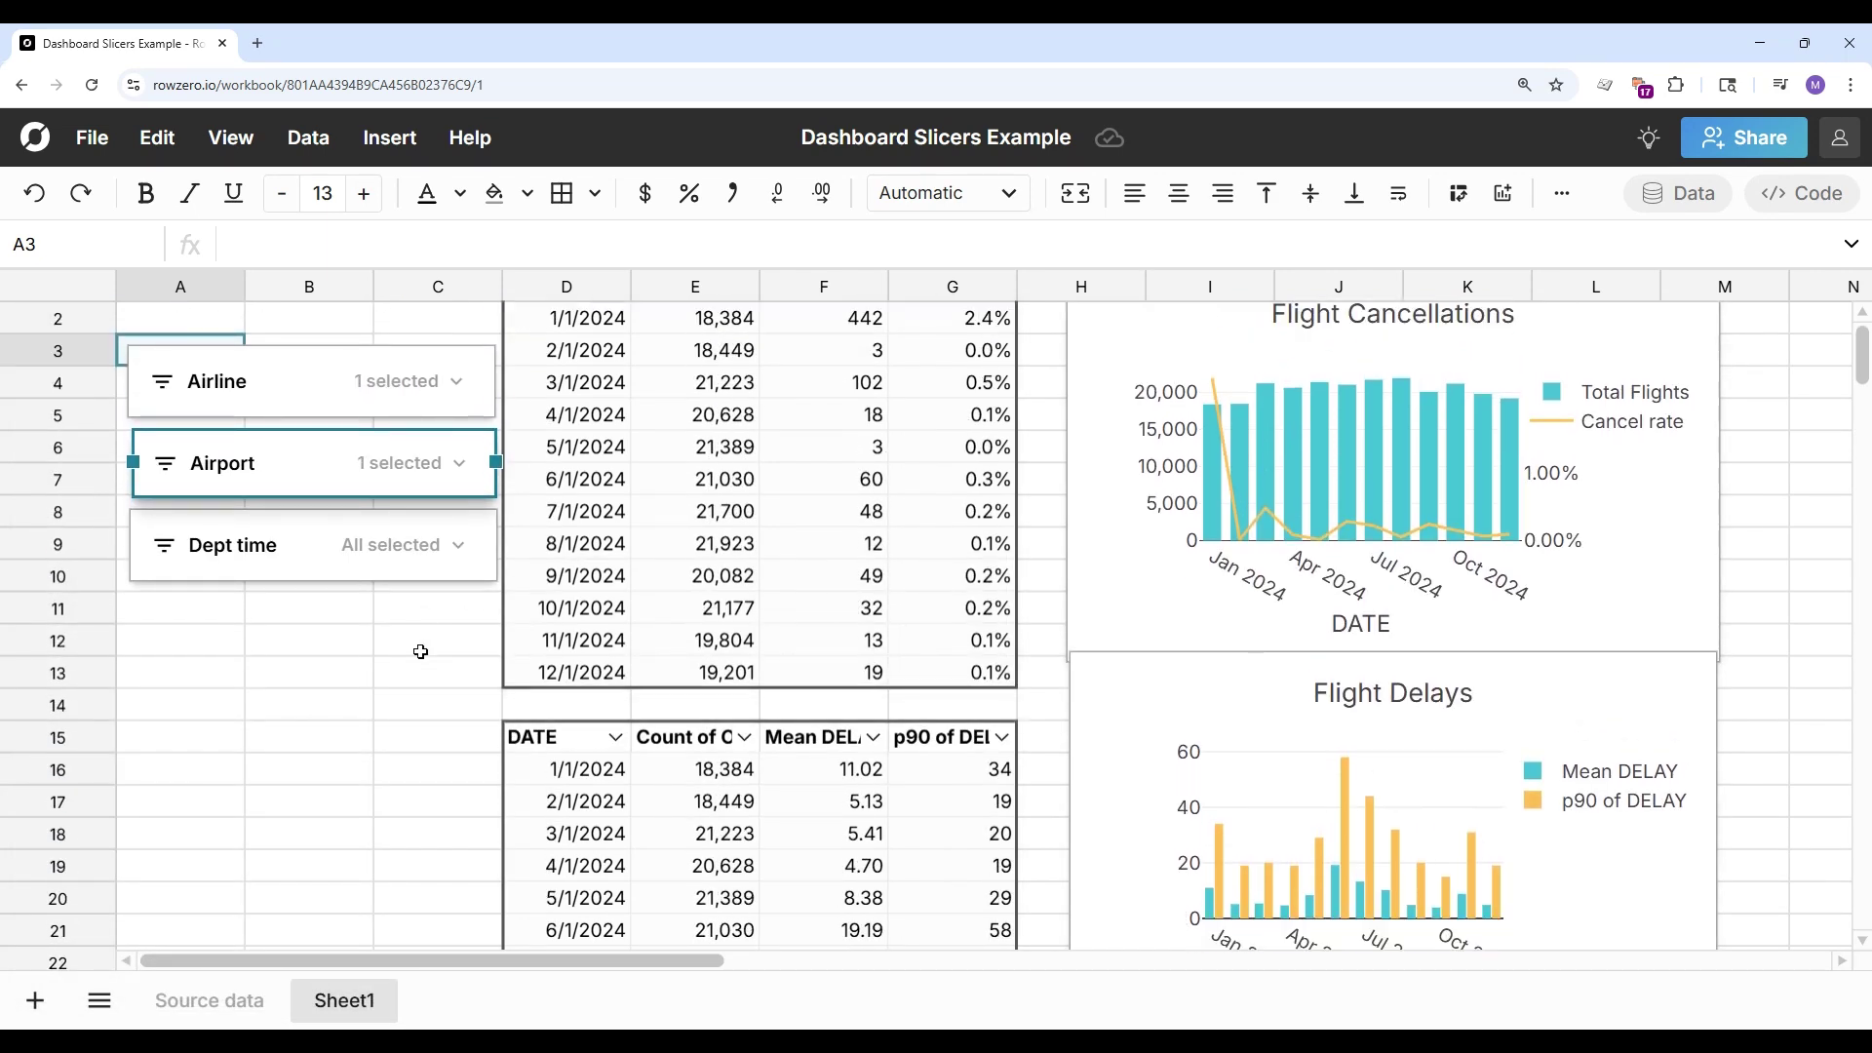
pyautogui.click(396, 542)
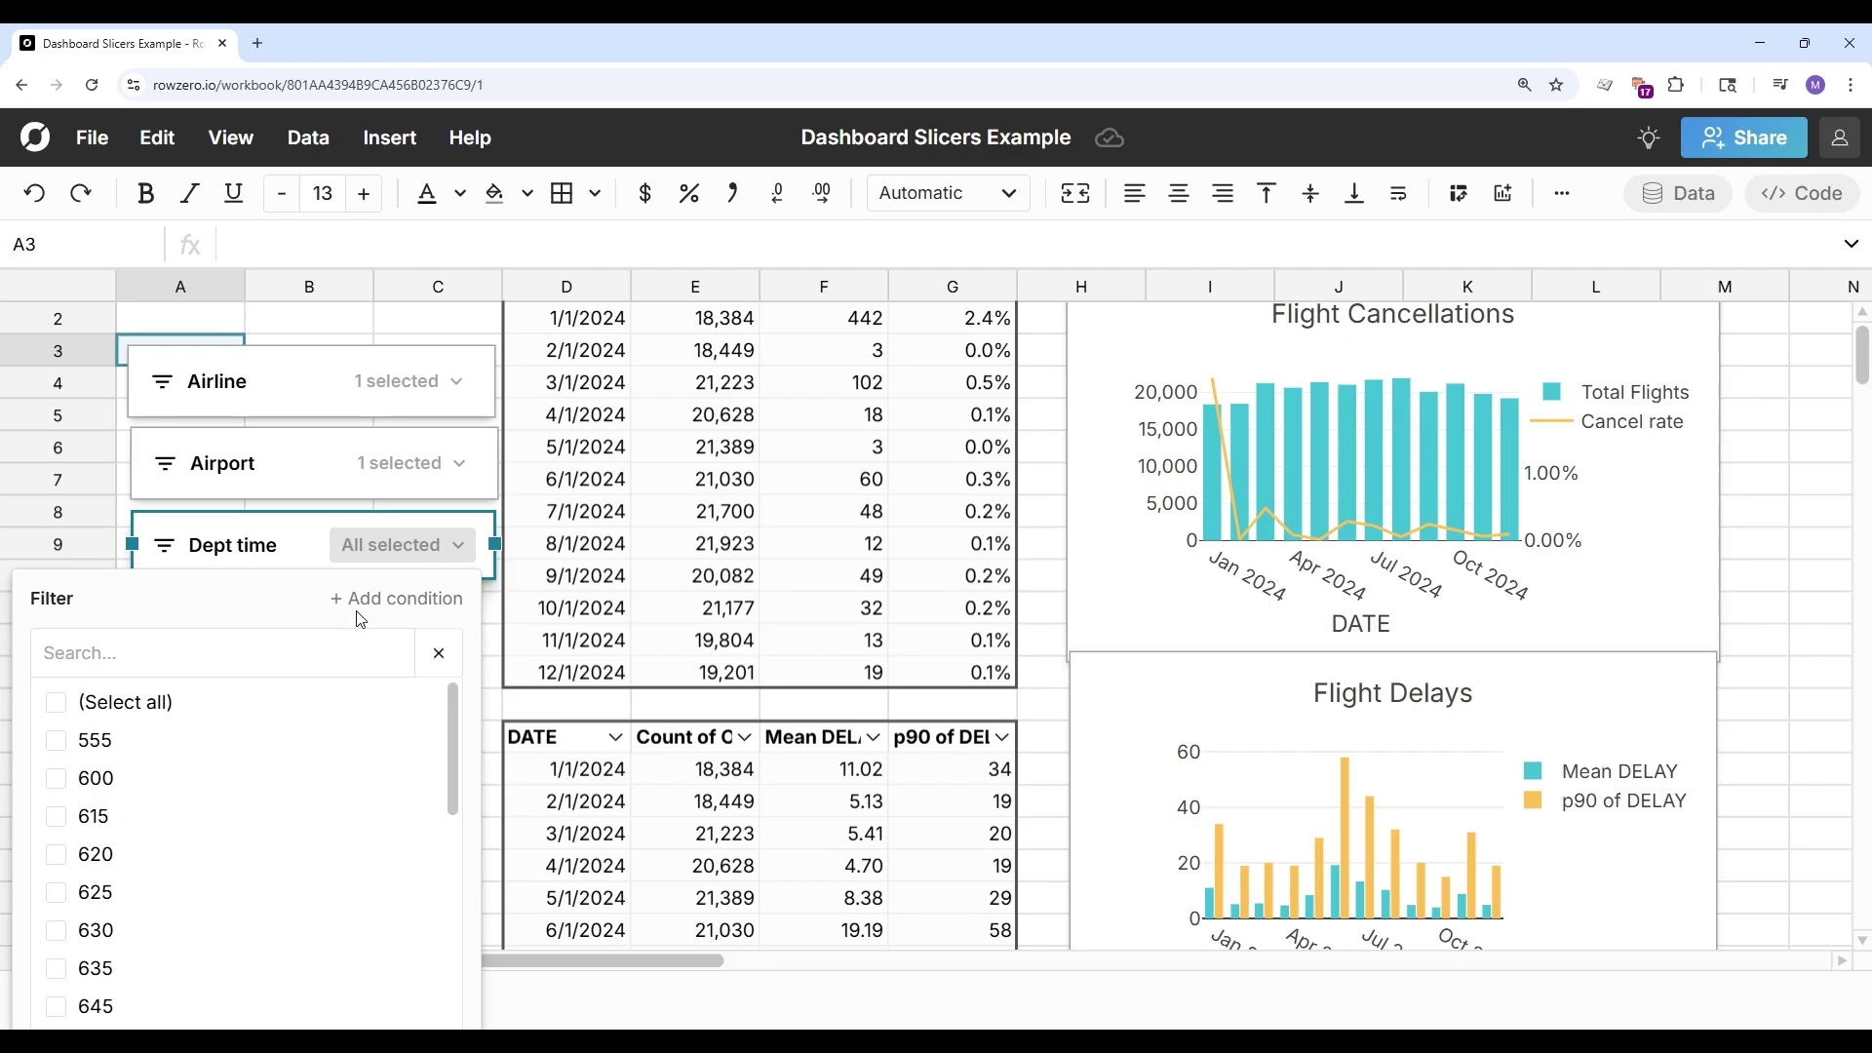
pyautogui.click(363, 600)
pyautogui.click(244, 658)
pyautogui.click(156, 797)
pyautogui.click(307, 656)
pyautogui.write('500')
# Add a second Dept time condition of less than 1200 and apply the filter.
pyautogui.click(366, 598)
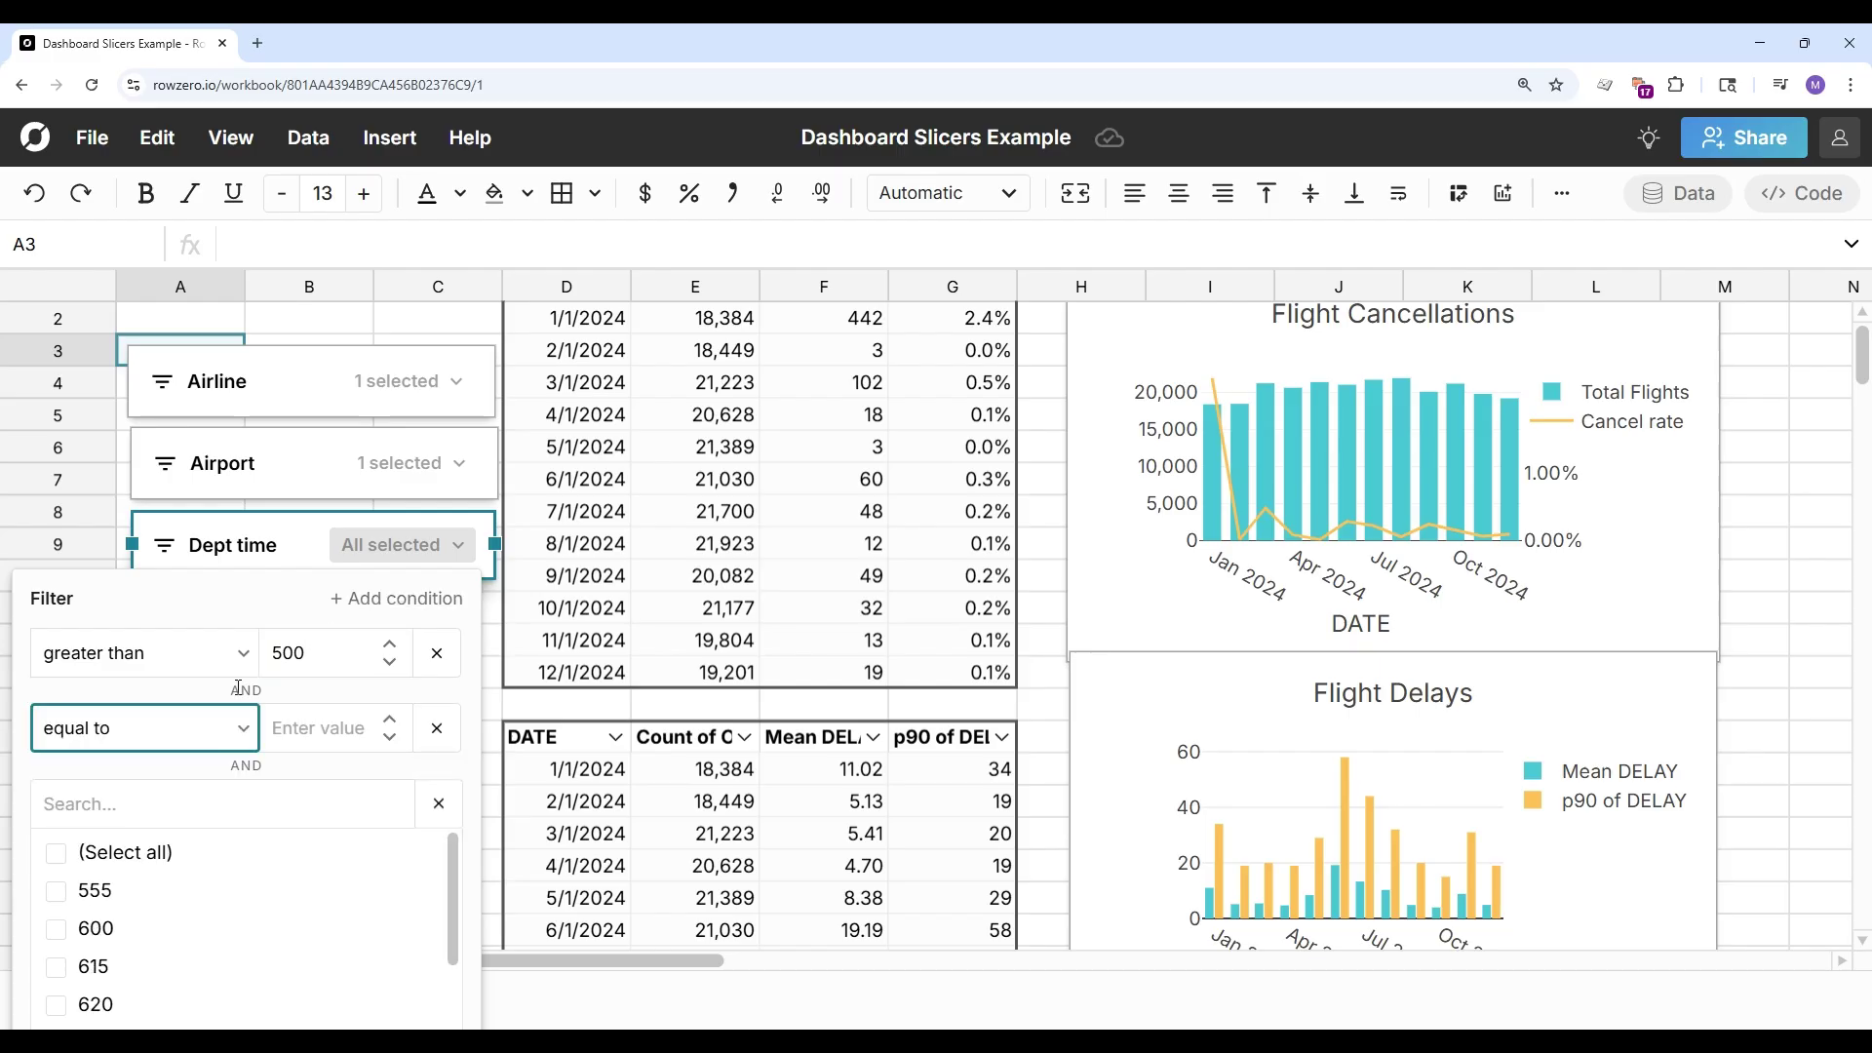
pyautogui.click(205, 729)
pyautogui.click(166, 629)
pyautogui.click(304, 730)
pyautogui.write('1200')
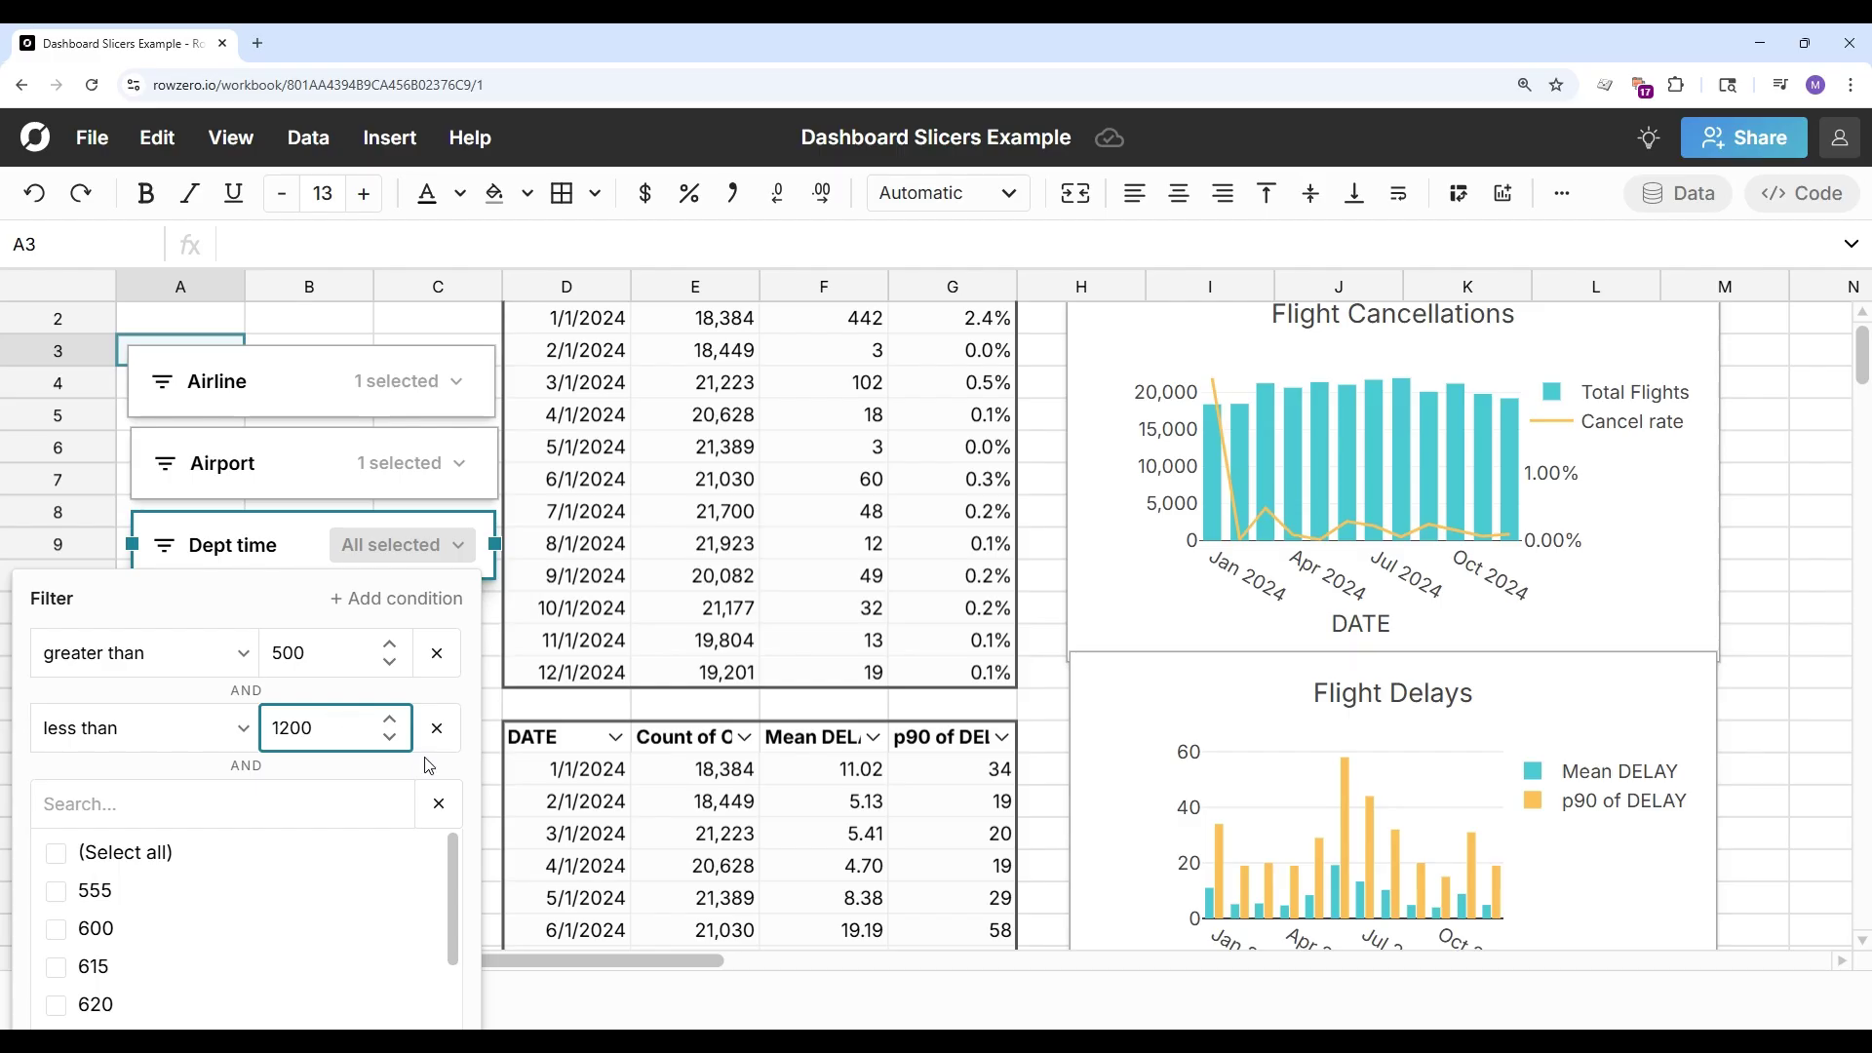
pyautogui.press('Return')
pyautogui.scroll(1, 372, 764)
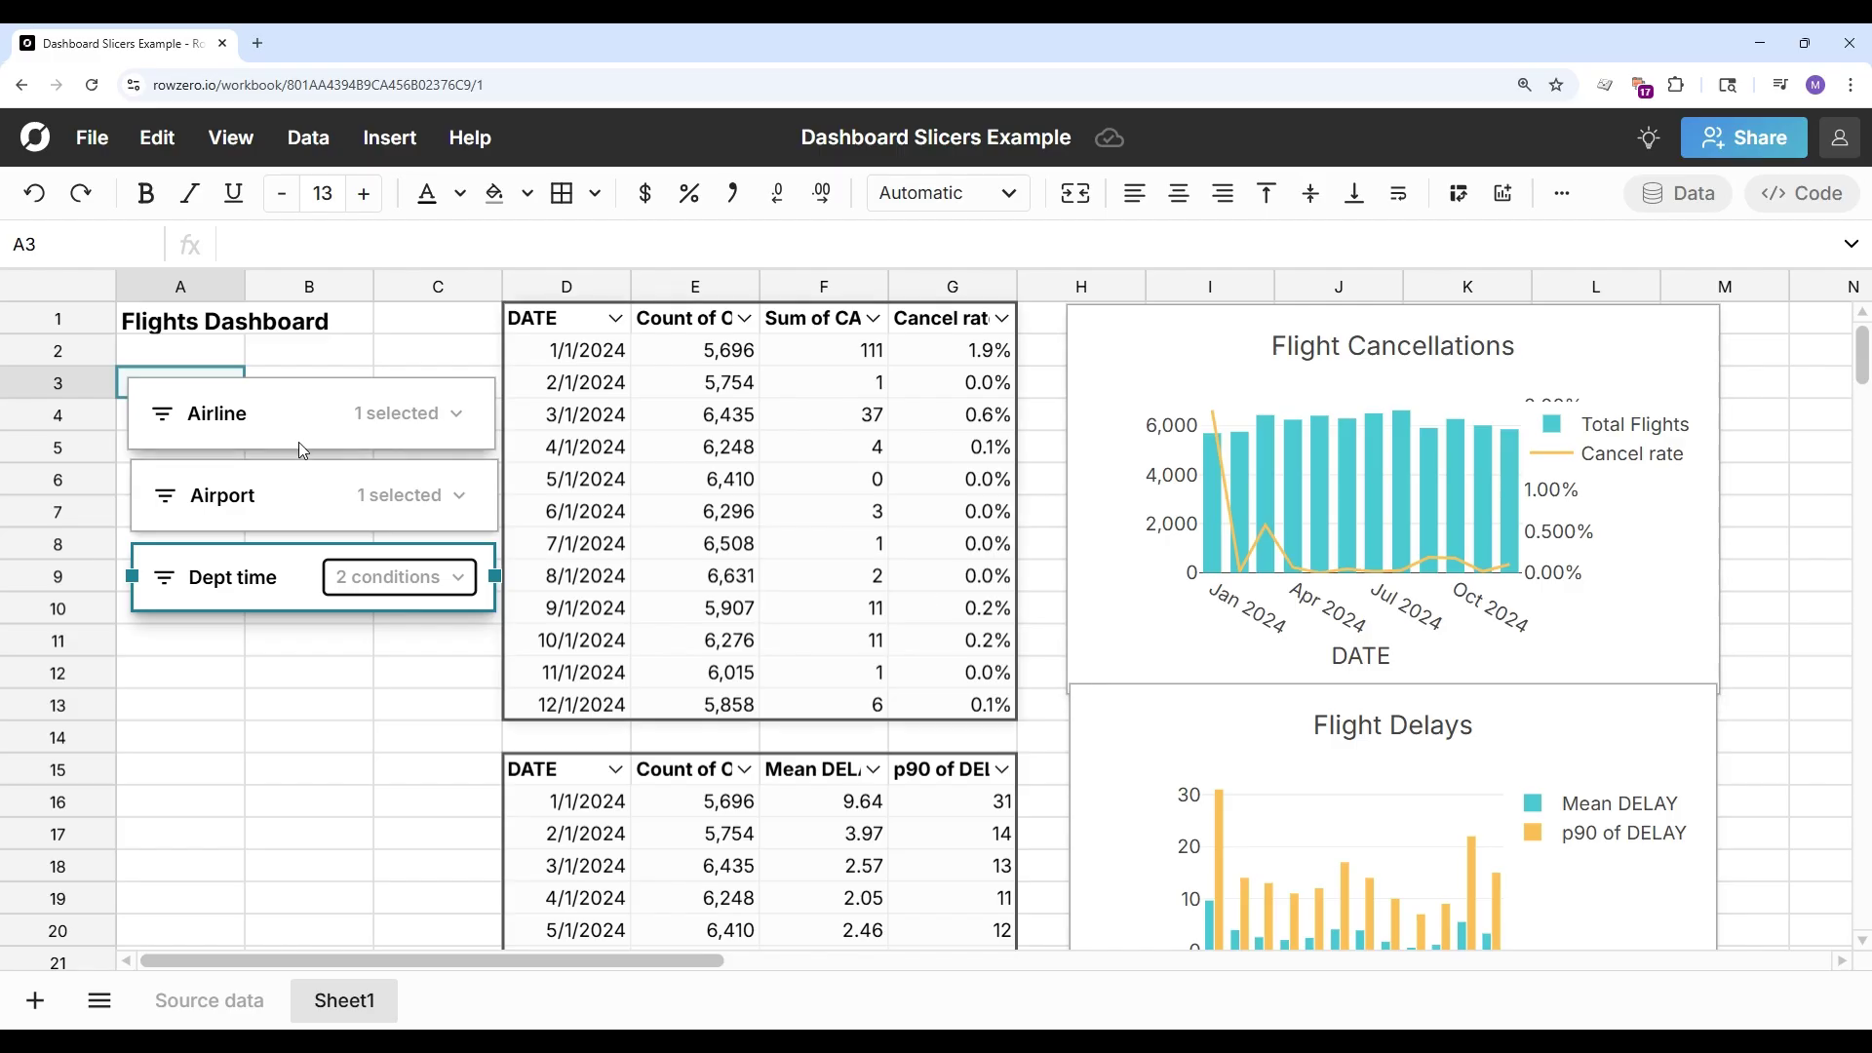
# Schedule the Snowflake connected table on Source data to refresh daily at 5:00 am, and return to Sheet1.
pyautogui.click(225, 1011)
pyautogui.doubleClick(453, 454)
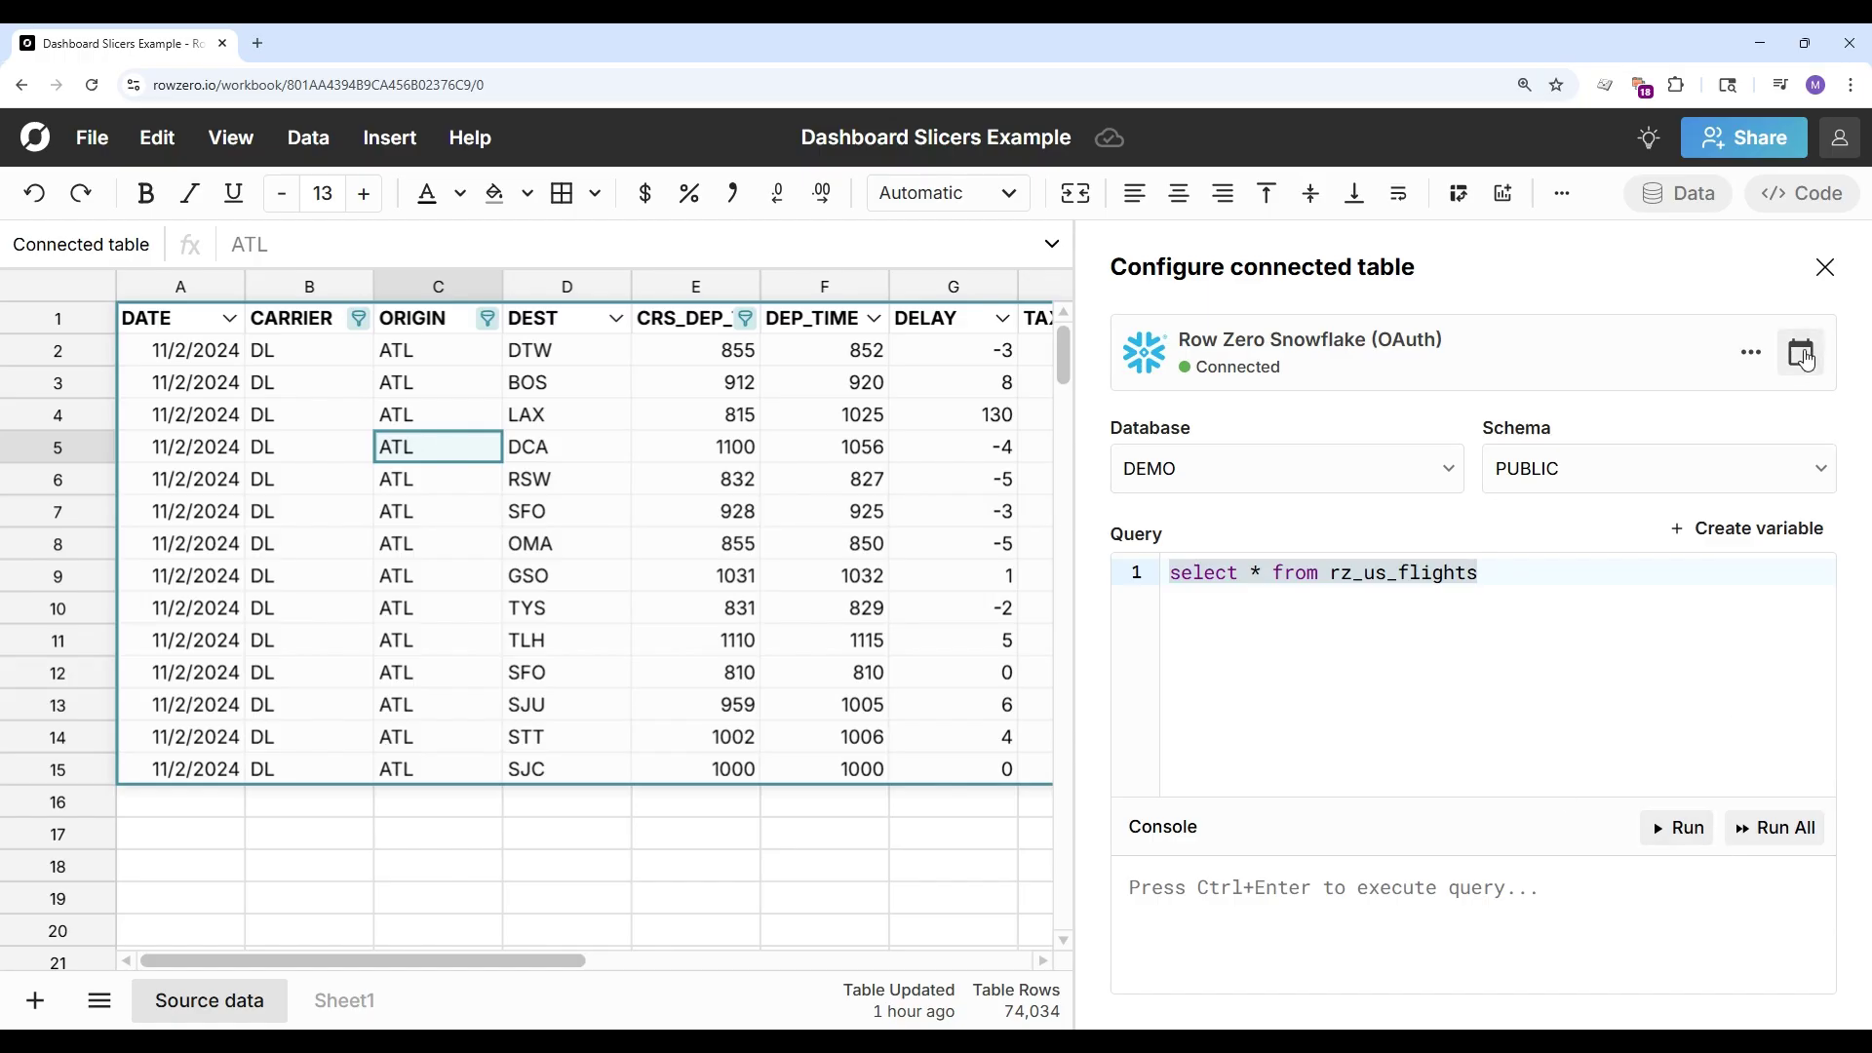
pyautogui.click(1803, 354)
pyautogui.click(1474, 545)
pyautogui.click(1720, 545)
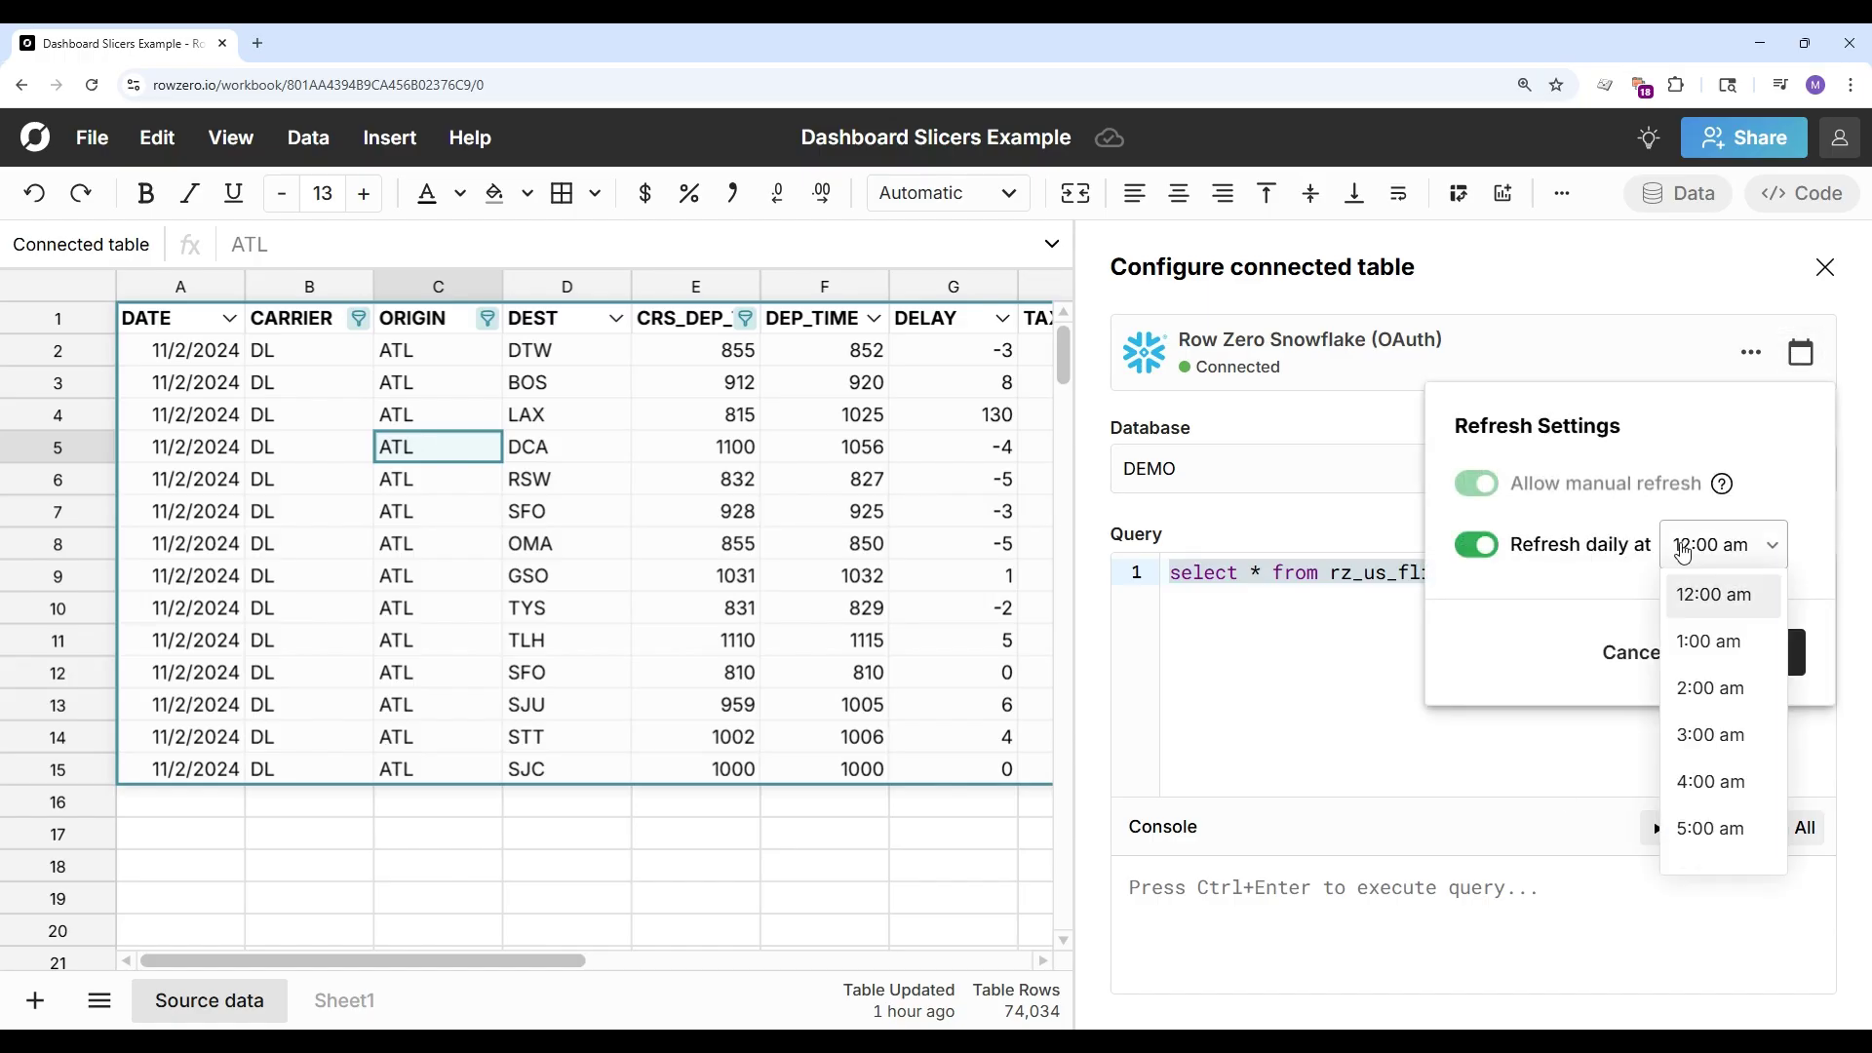
pyautogui.click(1706, 828)
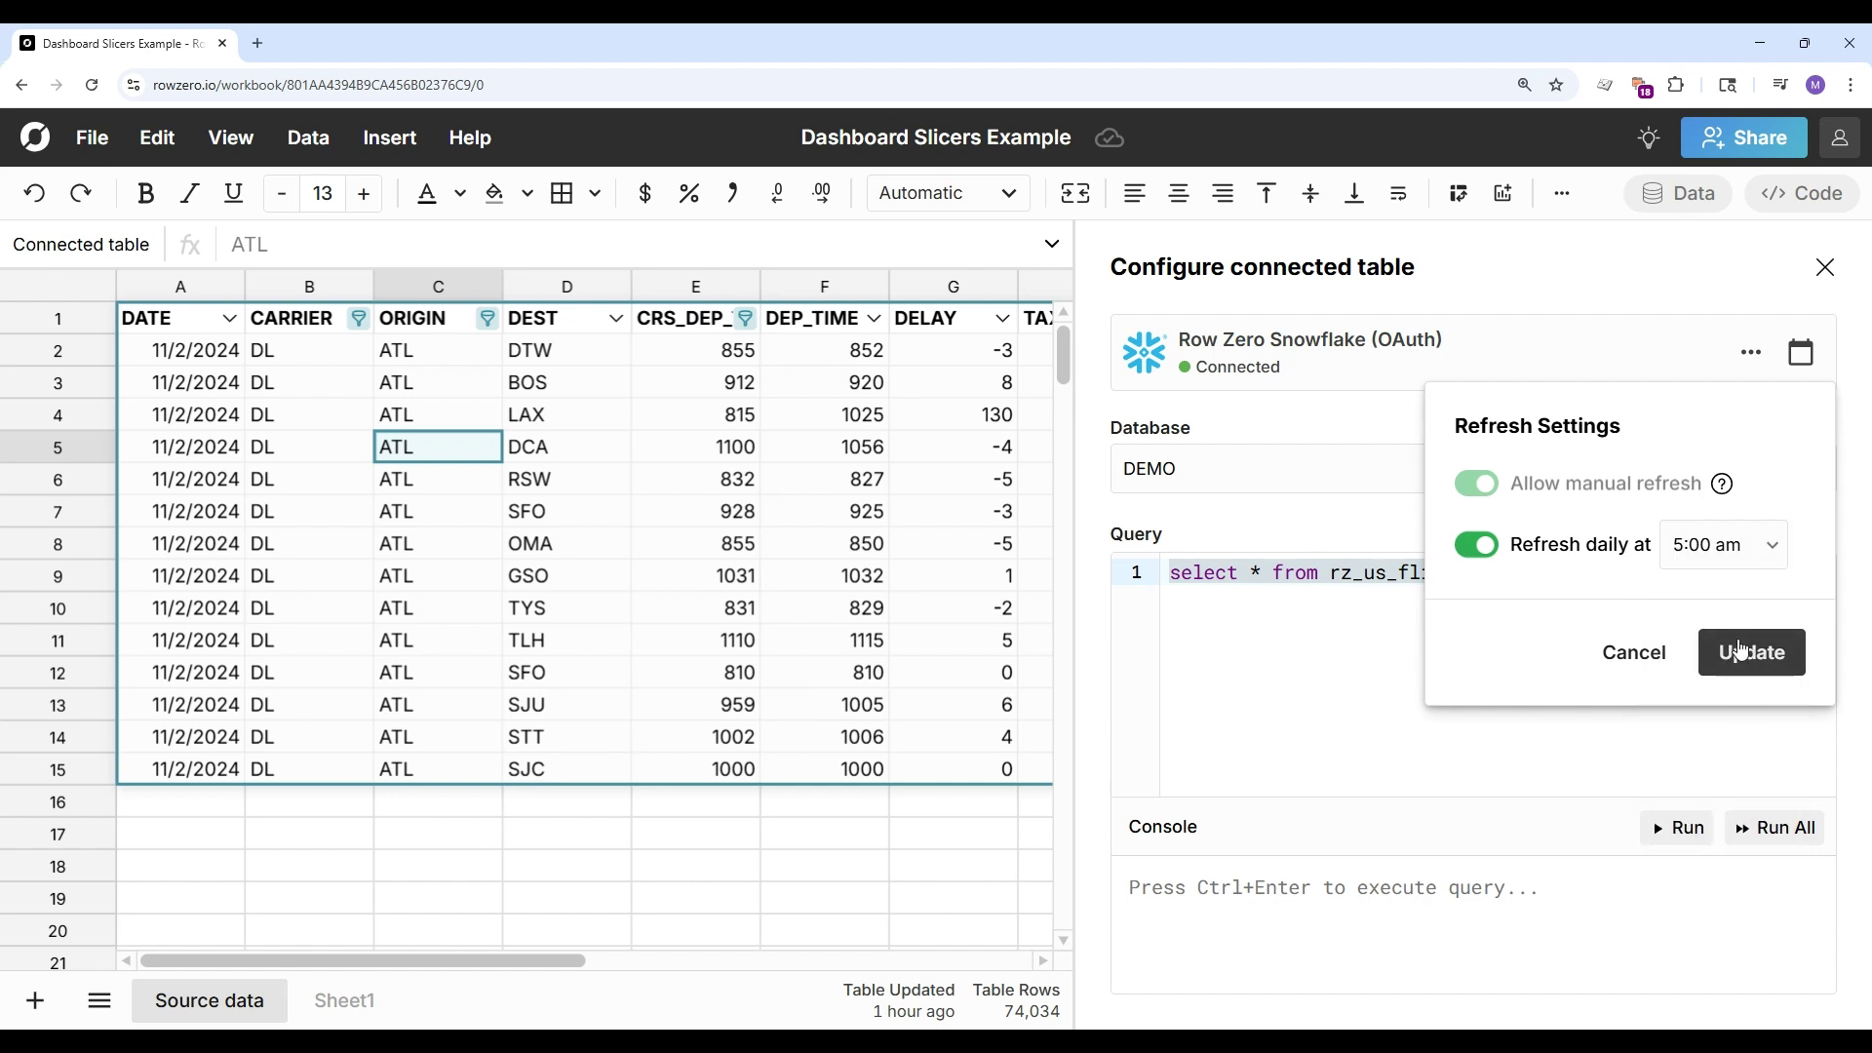
pyautogui.click(1740, 652)
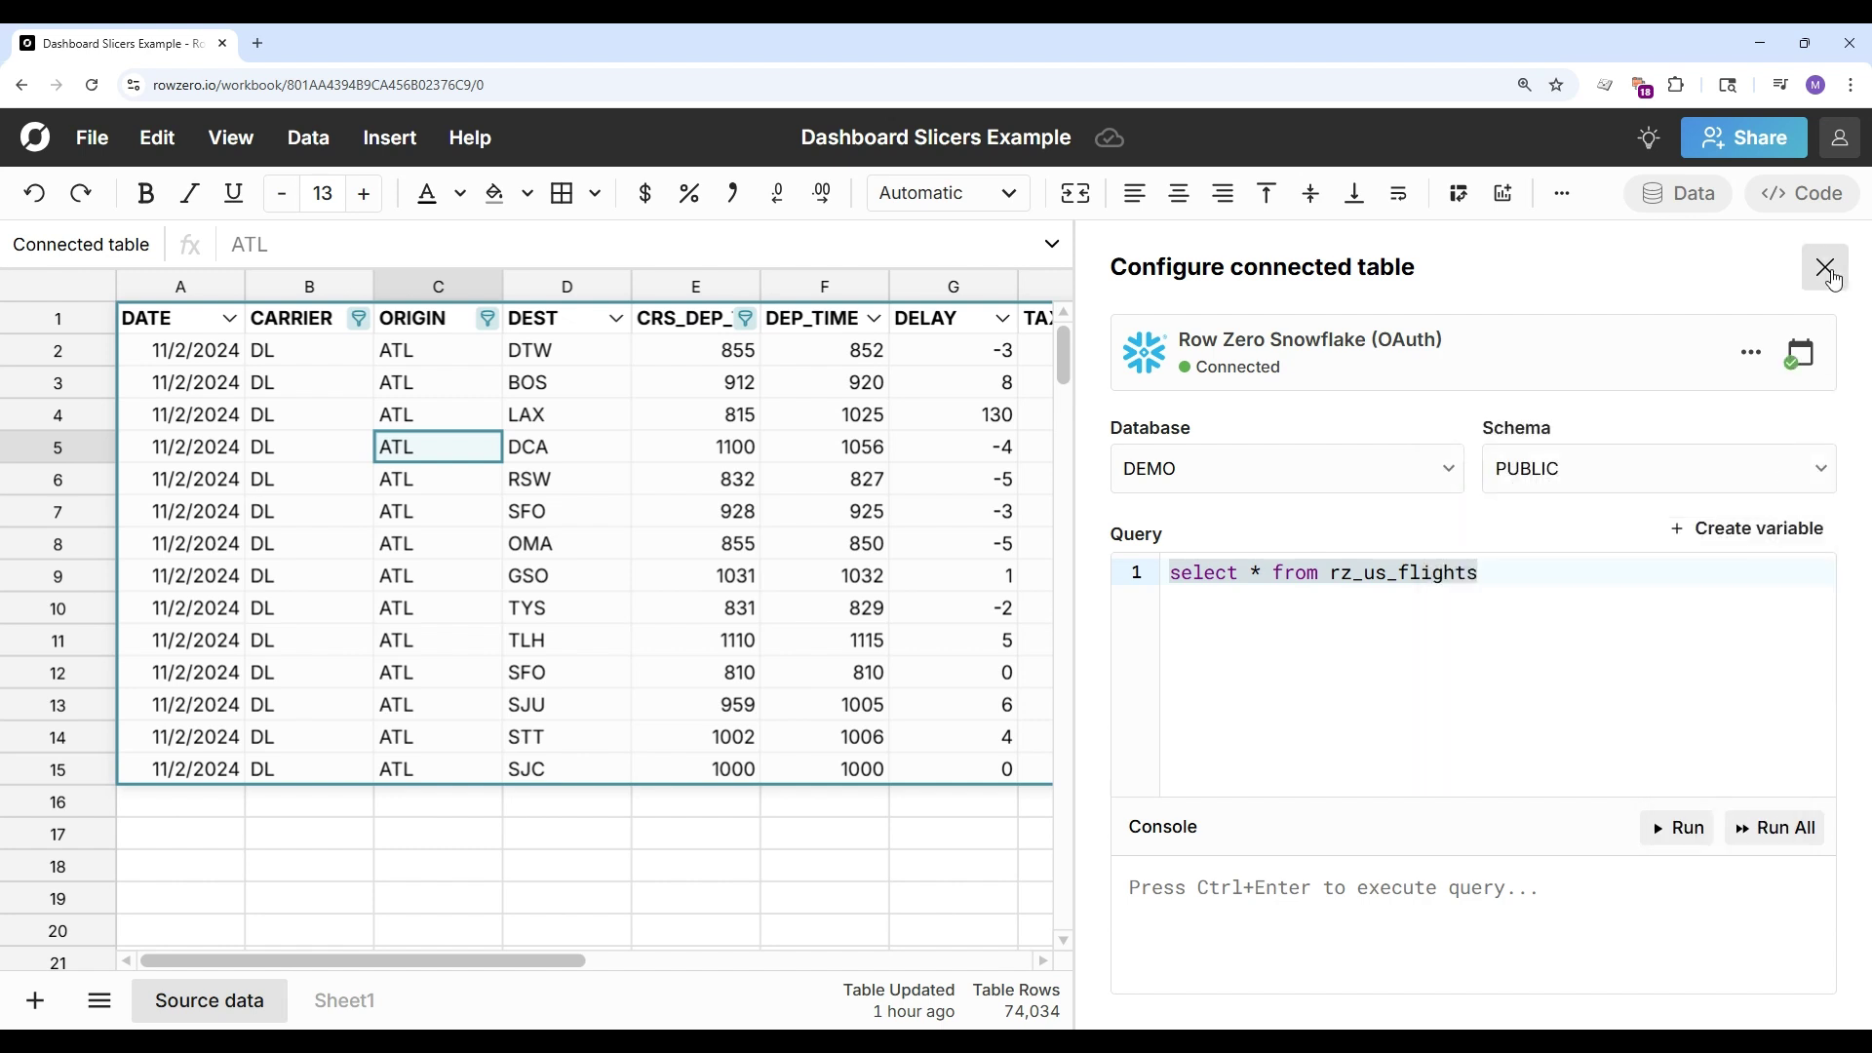
pyautogui.click(1825, 268)
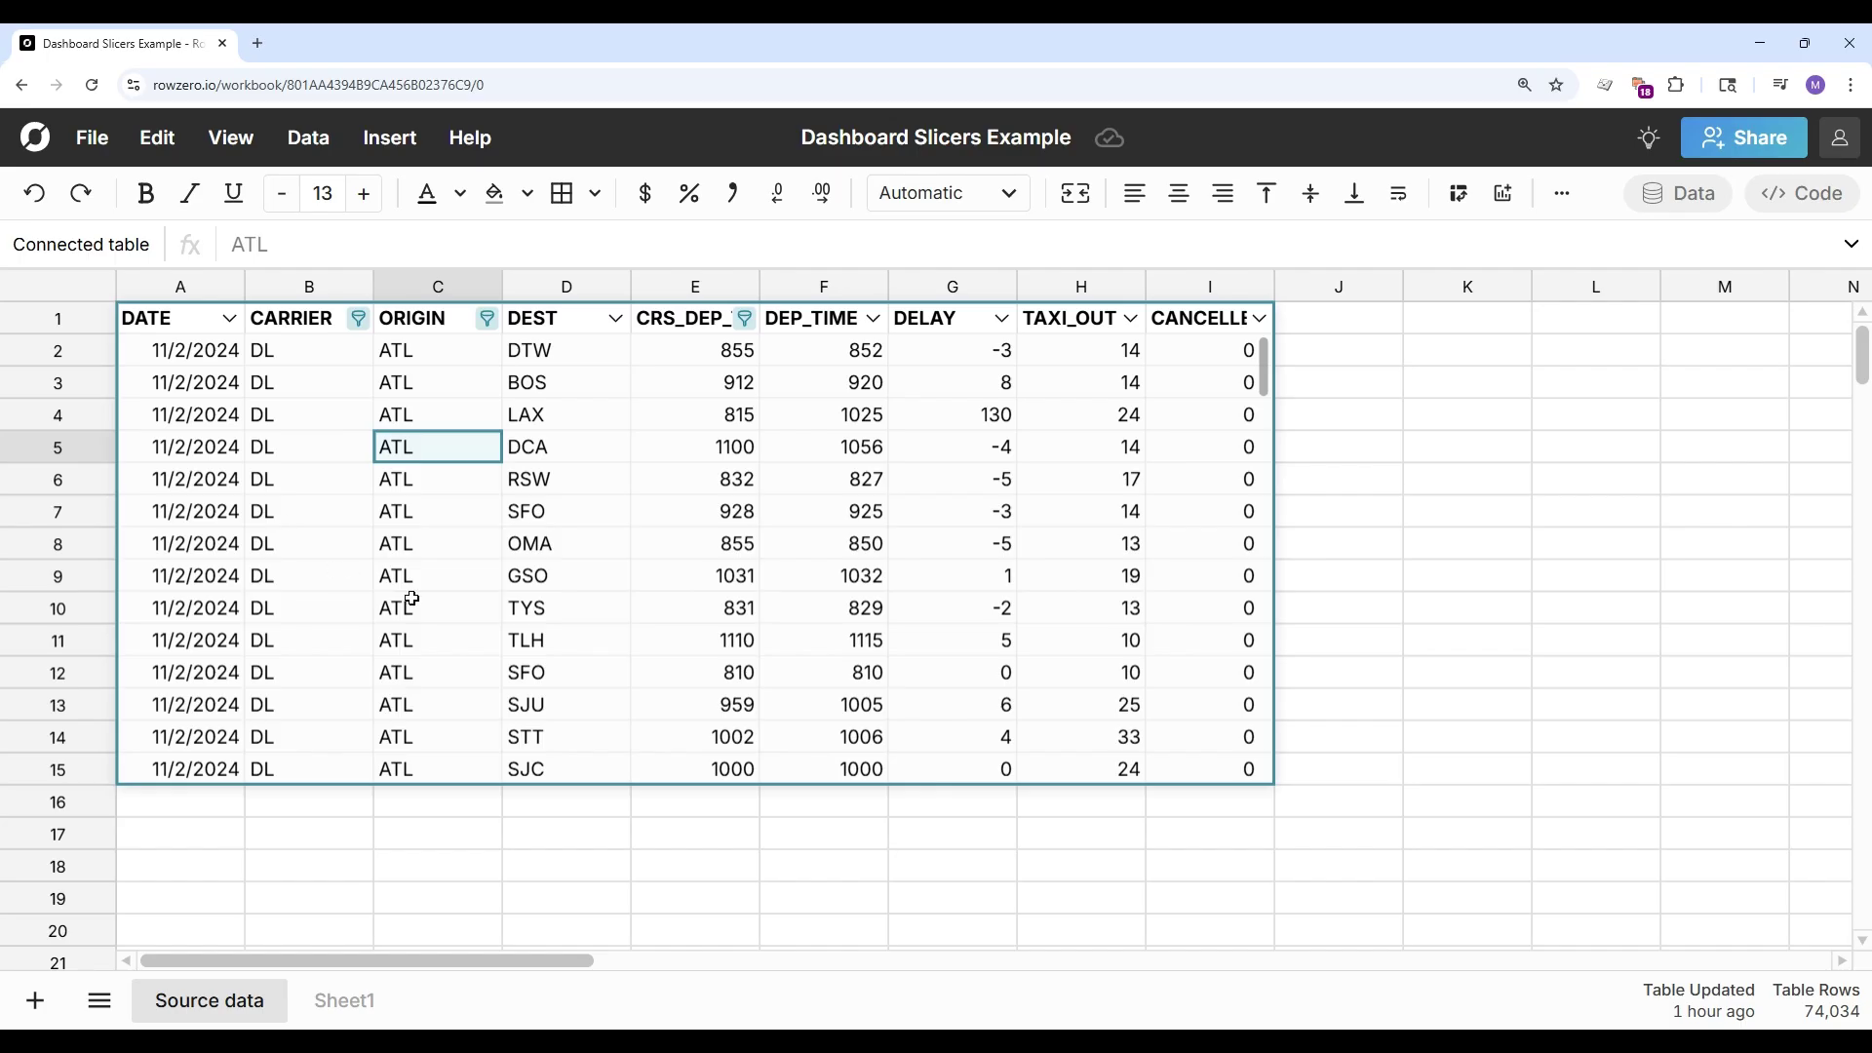
pyautogui.click(343, 1001)
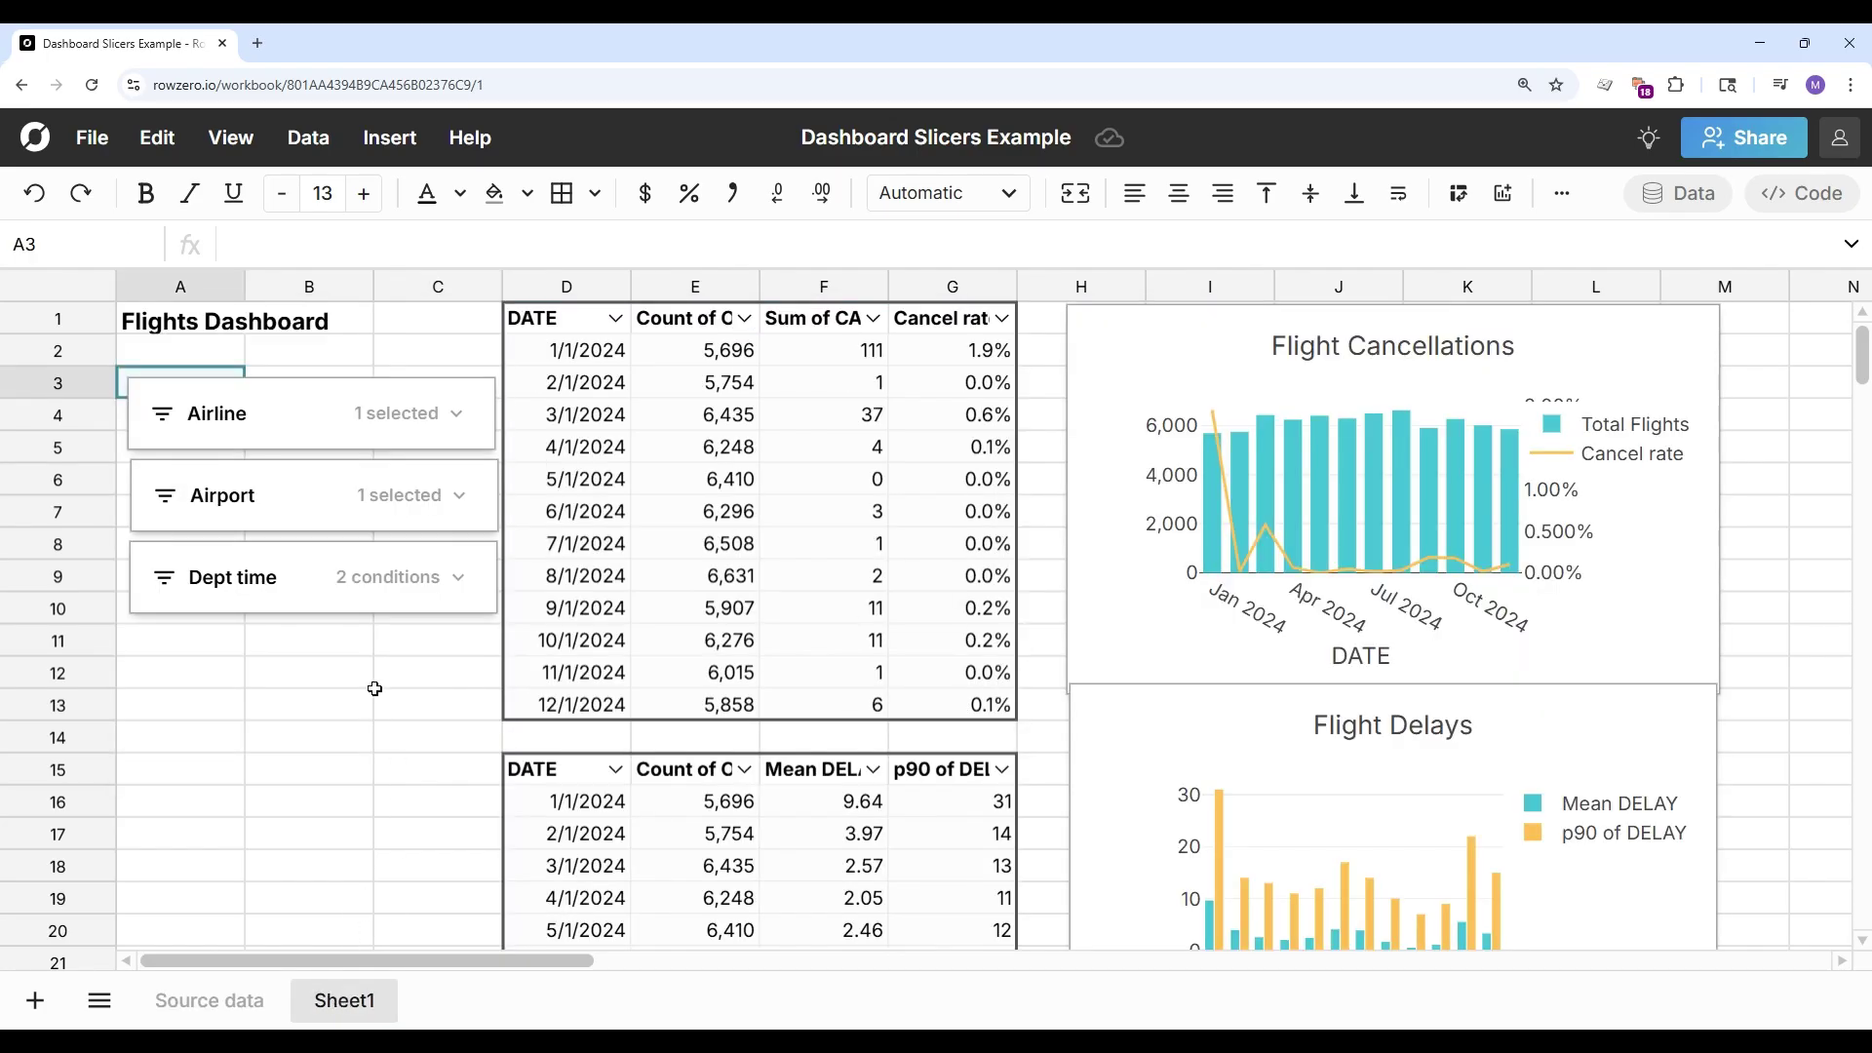